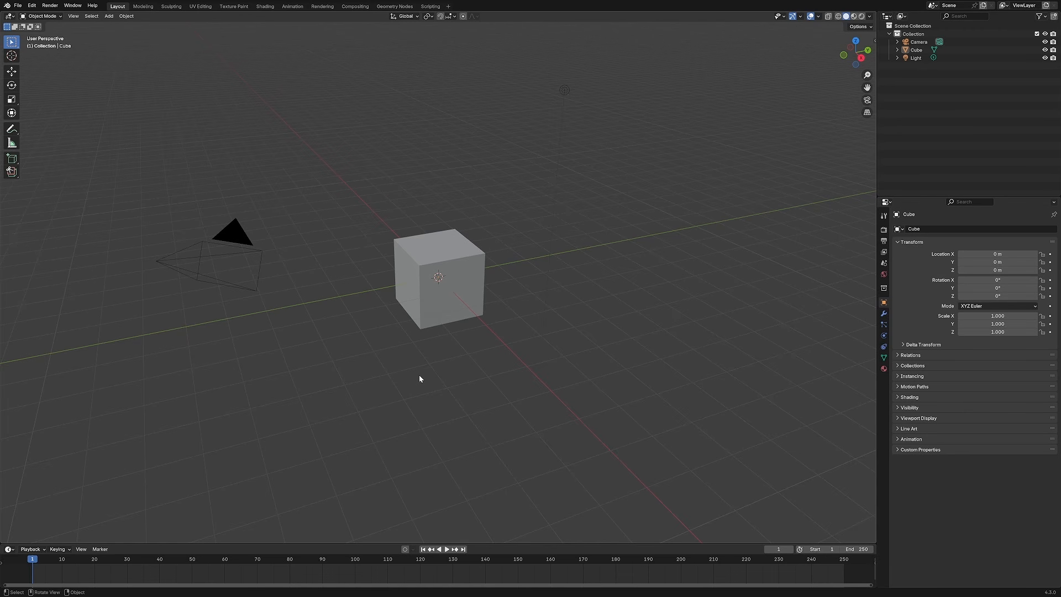
# Delete all the default objects from the scene
pyautogui.moveTo(418, 377); pyautogui.dragTo(636, 251, button='middle')
pyautogui.press('a')
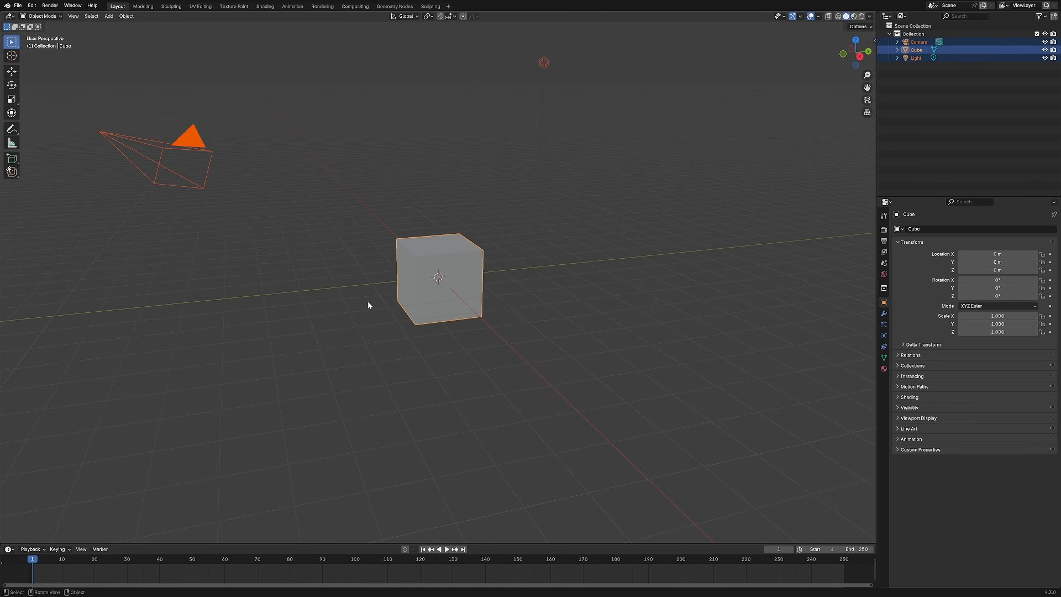
pyautogui.press('Delete')
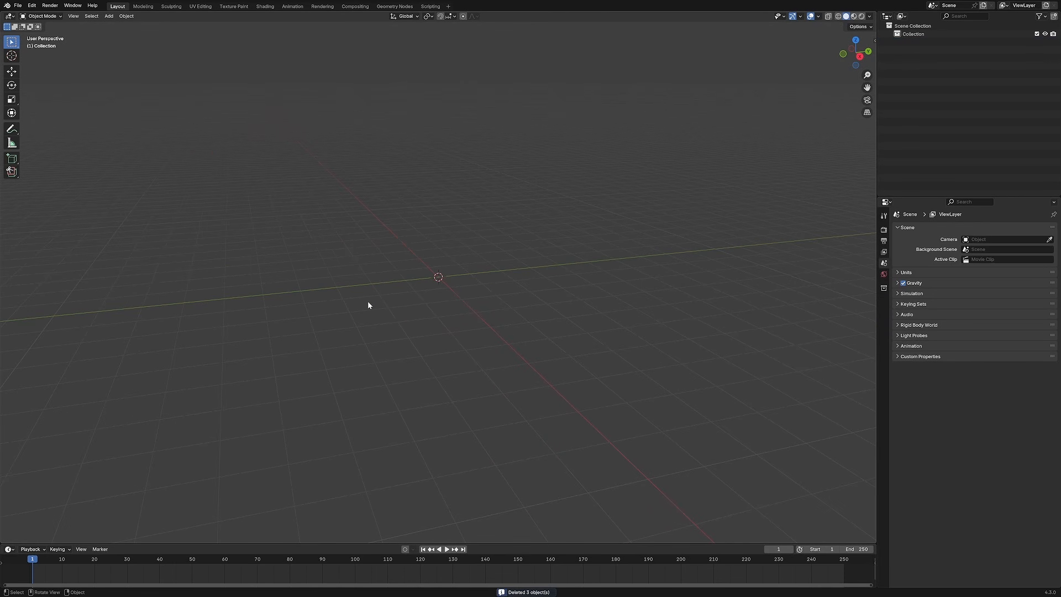
# Add a camera at the world origin and set its X, Y and Z rotation to 0°
pyautogui.hotkey('shift', 'a')
pyautogui.moveTo(373, 302)
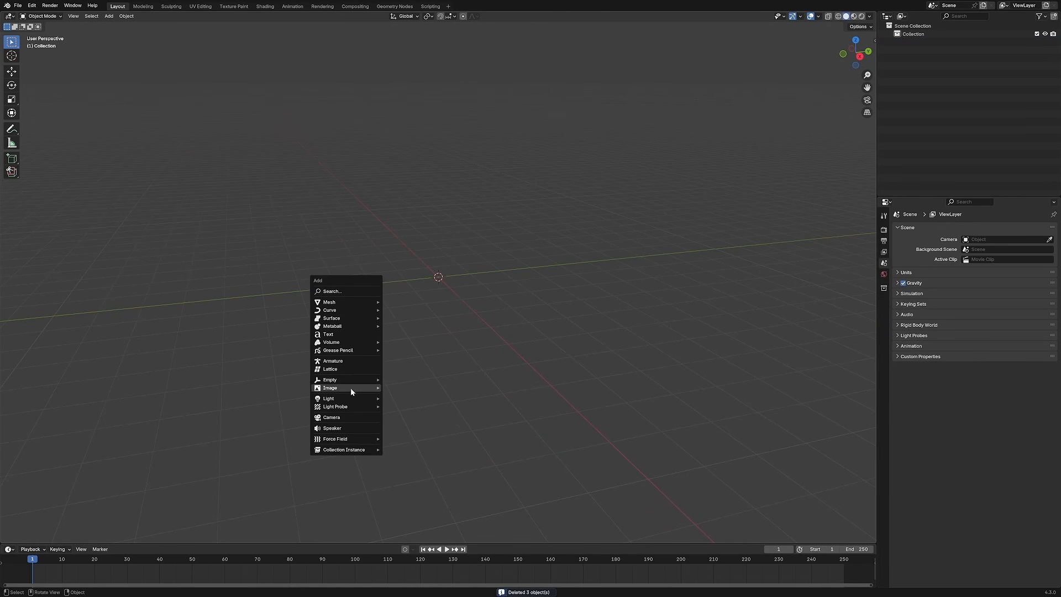
pyautogui.click(348, 417)
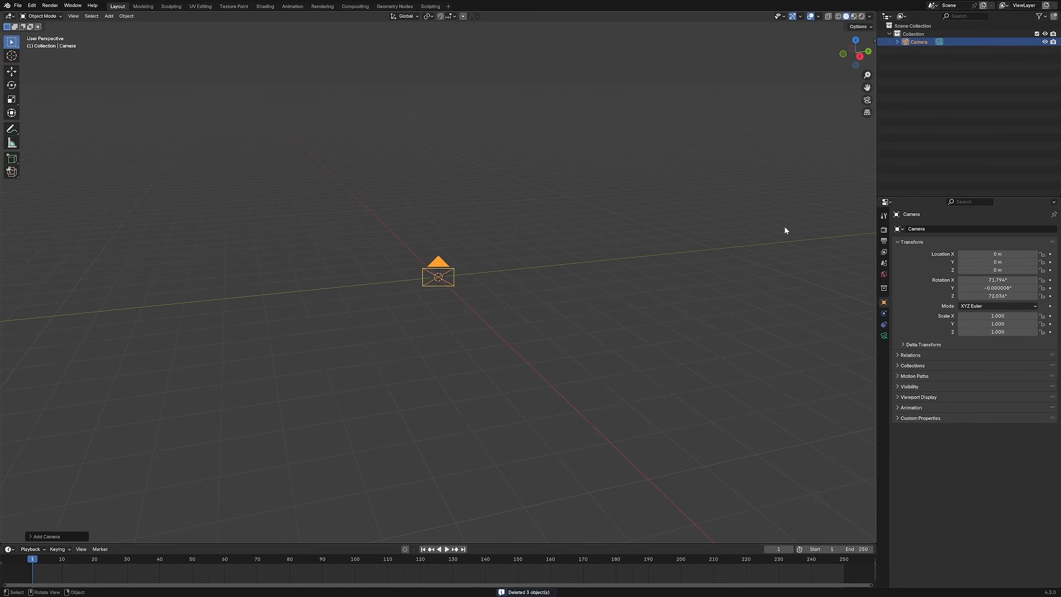
pyautogui.press('n')
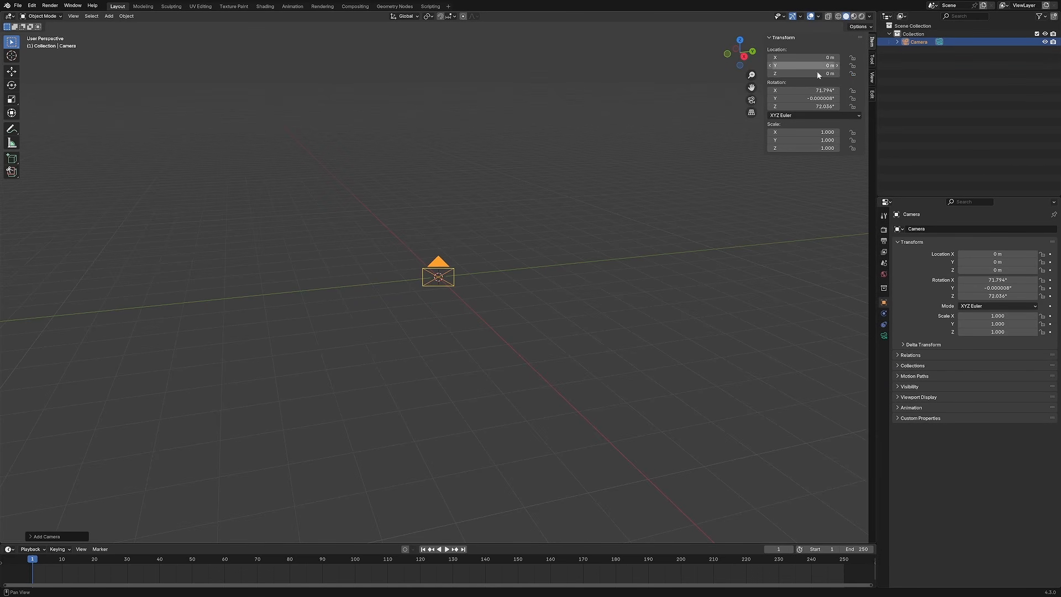
pyautogui.moveTo(803, 90); pyautogui.dragTo(803, 106)
pyautogui.write('0')
pyautogui.press('Return')
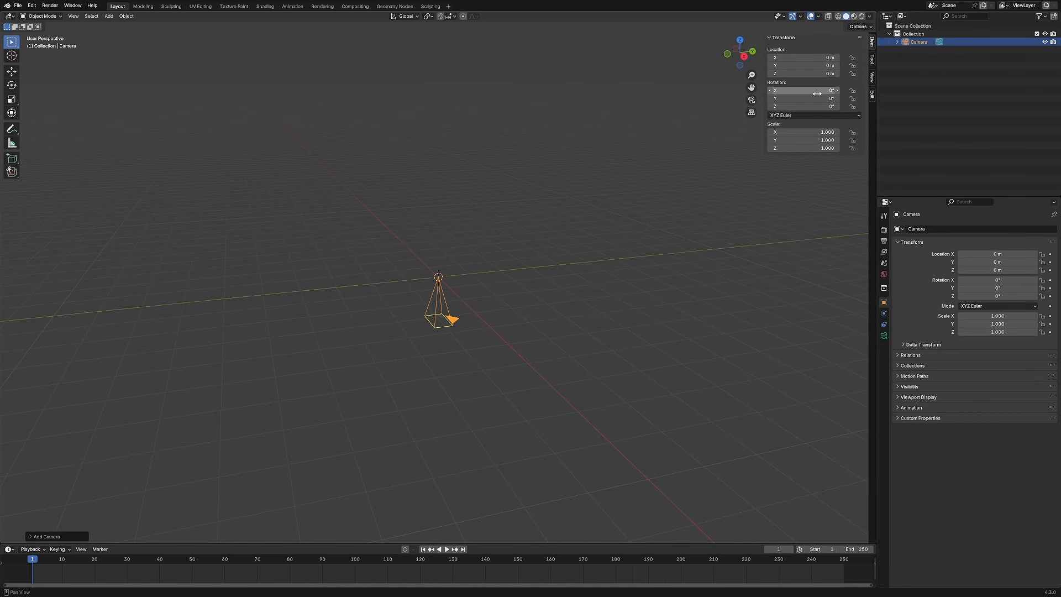
# Raise the camera by setting its Z location to 10 m
pyautogui.click(803, 74)
pyautogui.write('10')
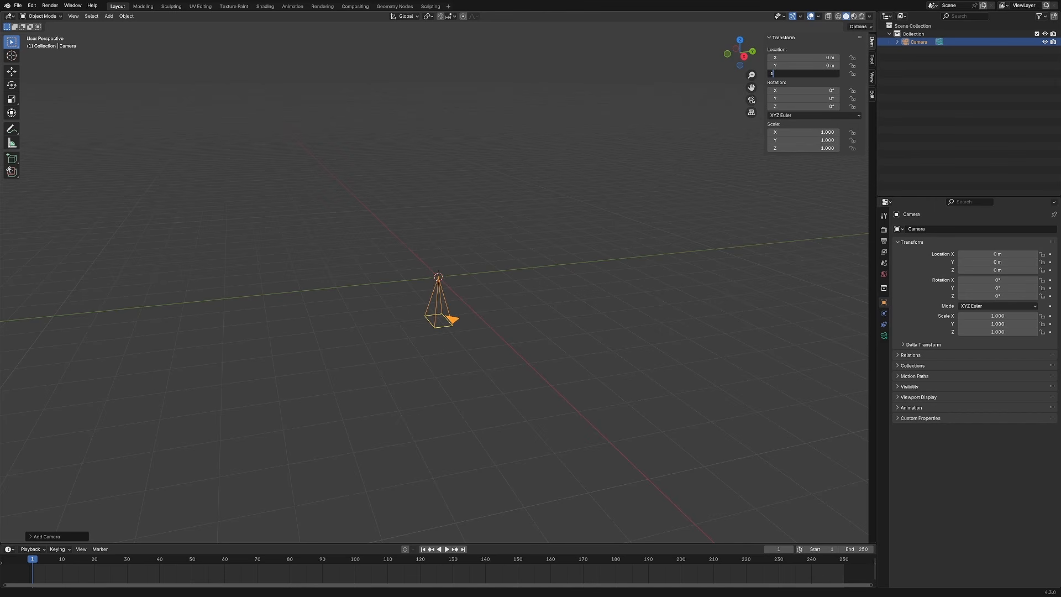
pyautogui.press('Return')
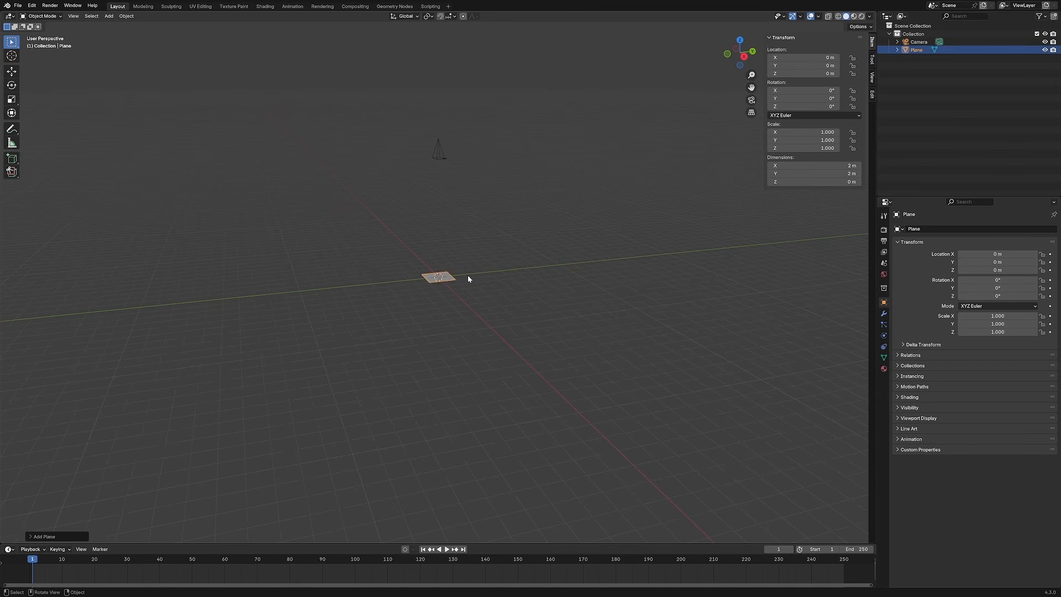
# Add a plane mesh at the world origin beneath the camera
pyautogui.click(467, 275)
pyautogui.click(452, 280)
pyautogui.press('KP_Decimal')
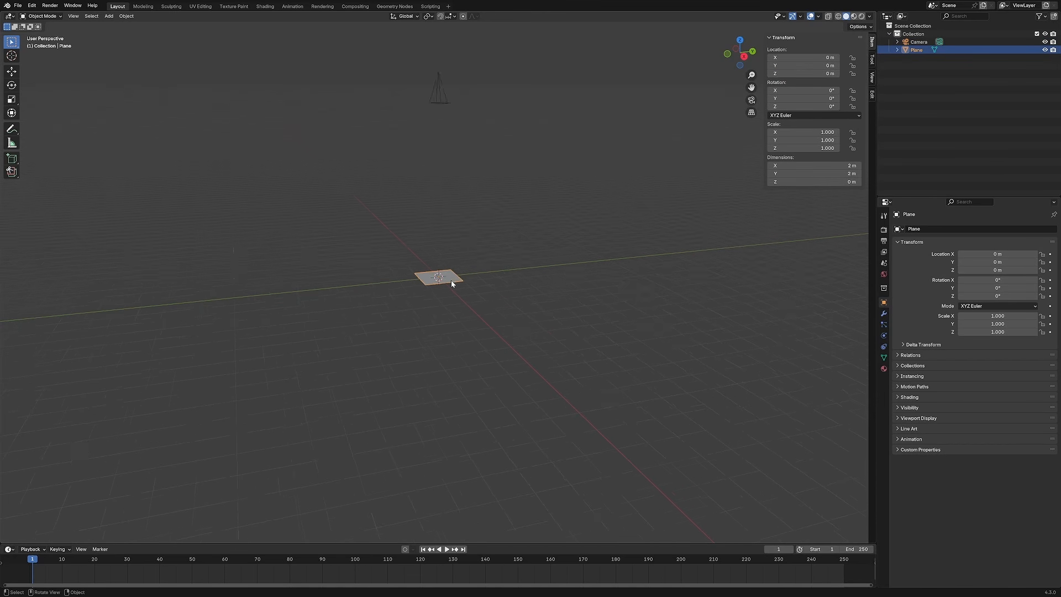
pyautogui.scroll(-3, 449, 278)
pyautogui.moveTo(459, 264); pyautogui.dragTo(499, 283, button='middle')
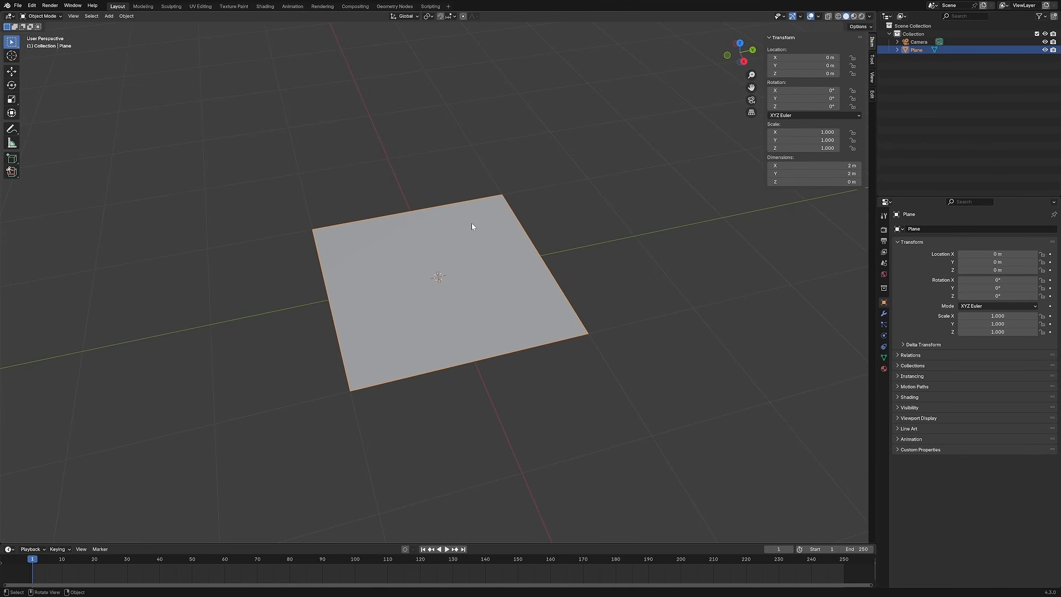
pyautogui.scroll(-3, 466, 229)
pyautogui.moveTo(465, 230); pyautogui.dragTo(447, 158, button='middle')
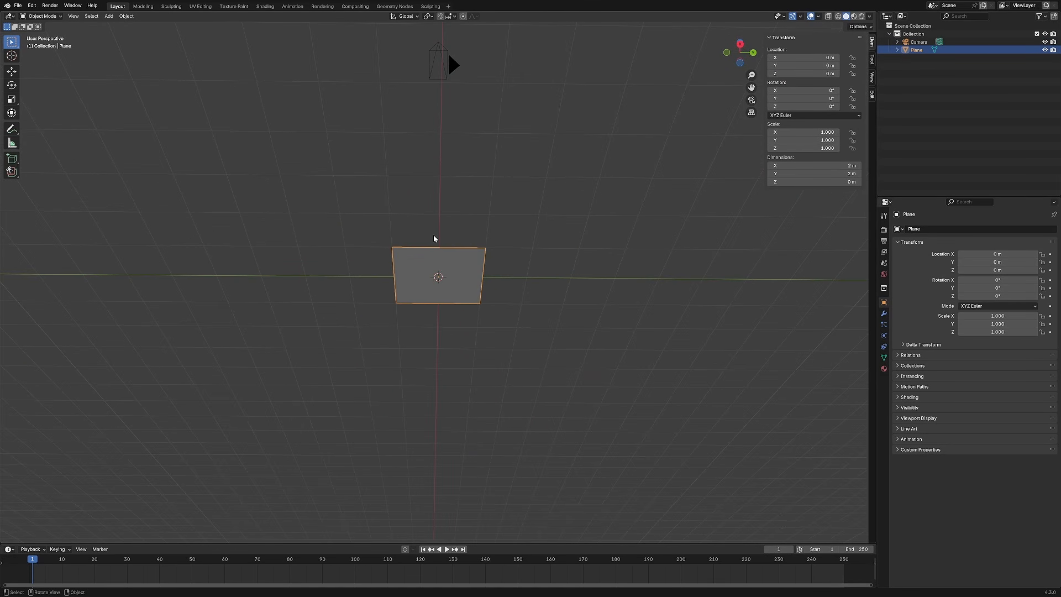
pyautogui.moveTo(433, 238); pyautogui.dragTo(477, 307, button='middle')
# Deselect the plane, then split the 3D viewport into two side-by-side areas with the narrower one showing the camera view
pyautogui.click(586, 216)
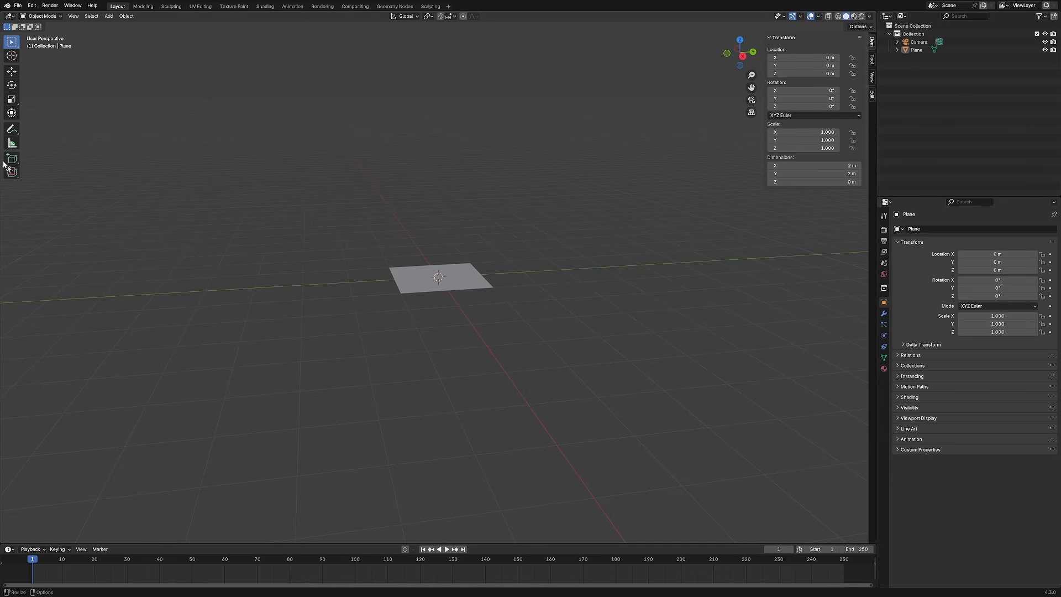
pyautogui.moveTo(3, 13); pyautogui.dragTo(316, 99)
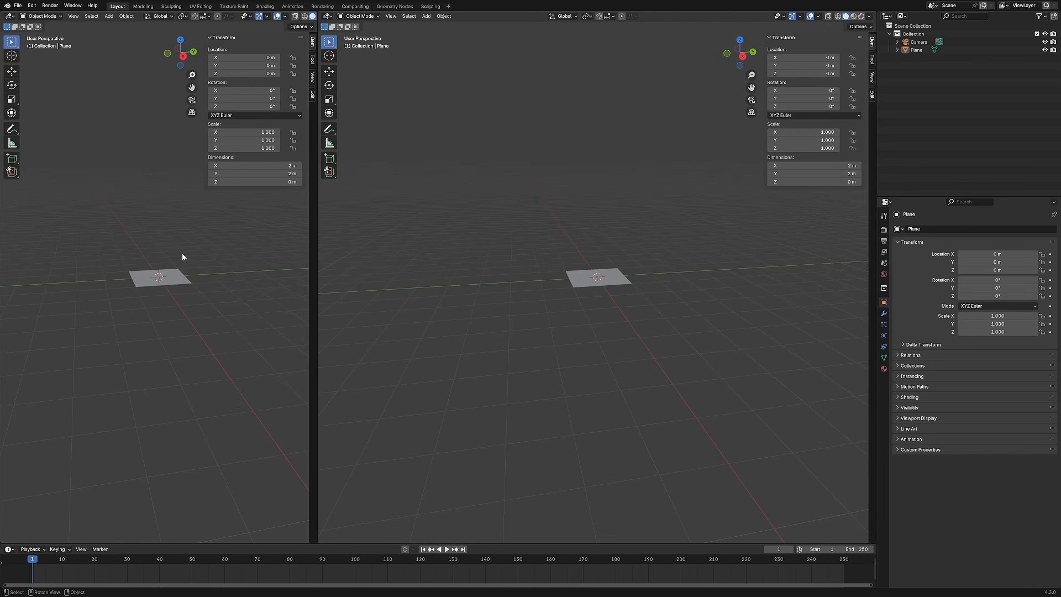
pyautogui.press('KP_0')
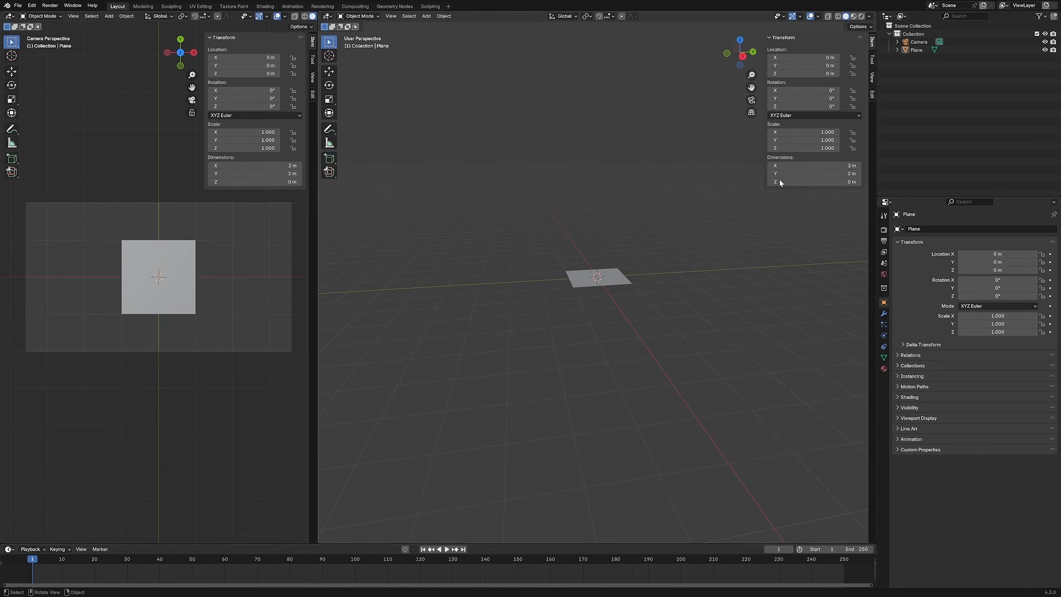
# Make the render output square by setting the Y resolution to 1920 px
pyautogui.click(883, 229)
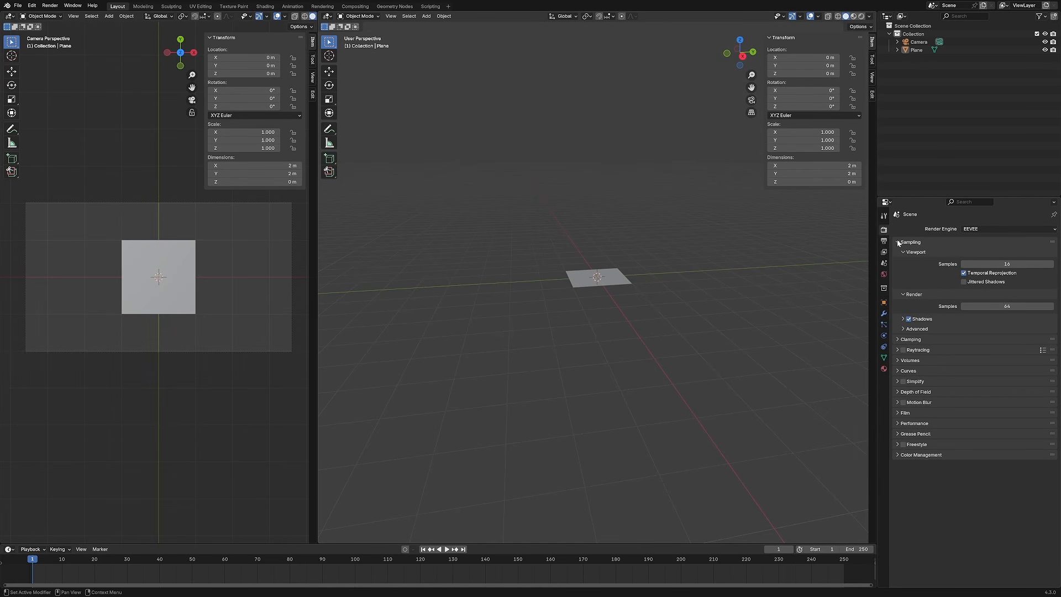
pyautogui.click(884, 241)
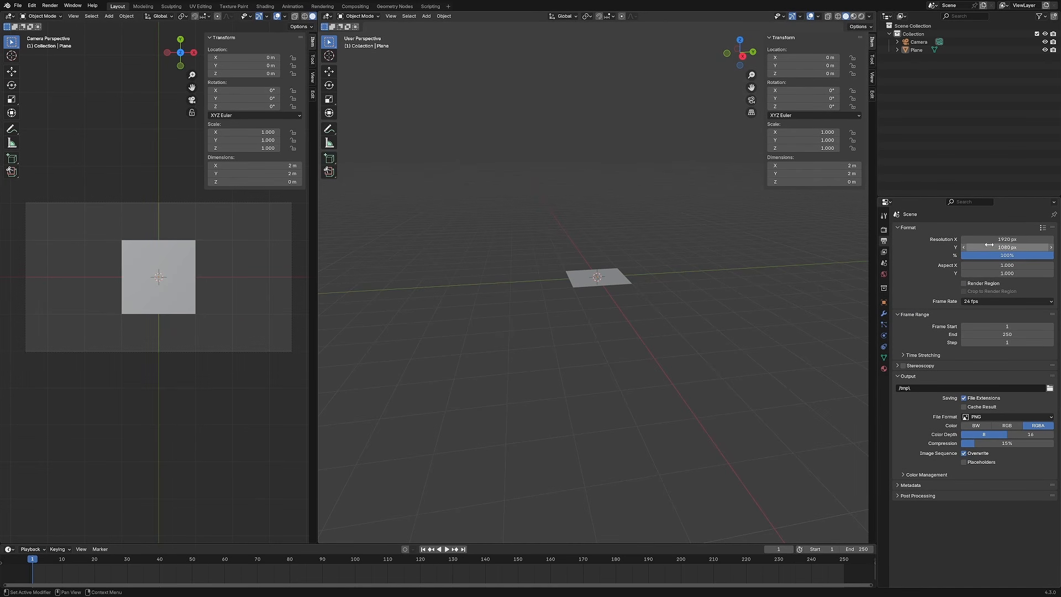
pyautogui.click(989, 244)
pyautogui.write('1920')
pyautogui.press('Return')
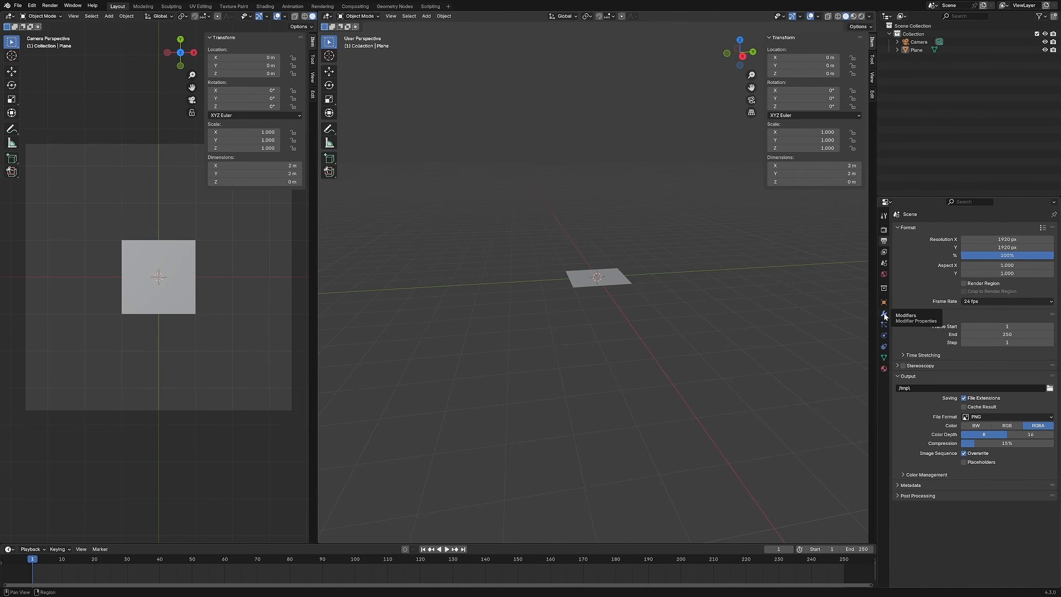
# Change the camera's lens type to Orthographic
pyautogui.click(919, 42)
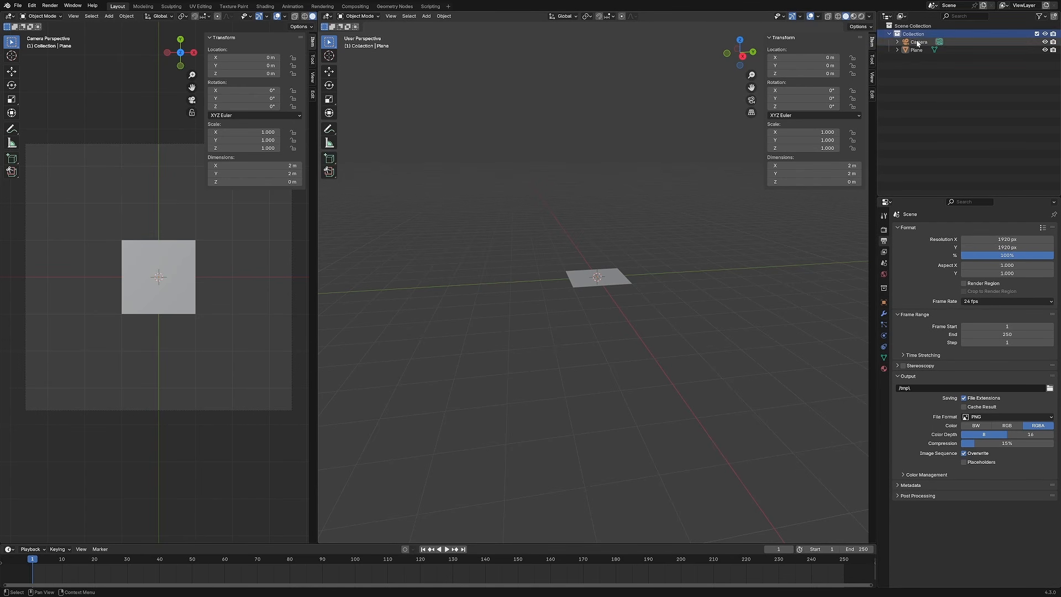
pyautogui.click(883, 336)
pyautogui.click(986, 254)
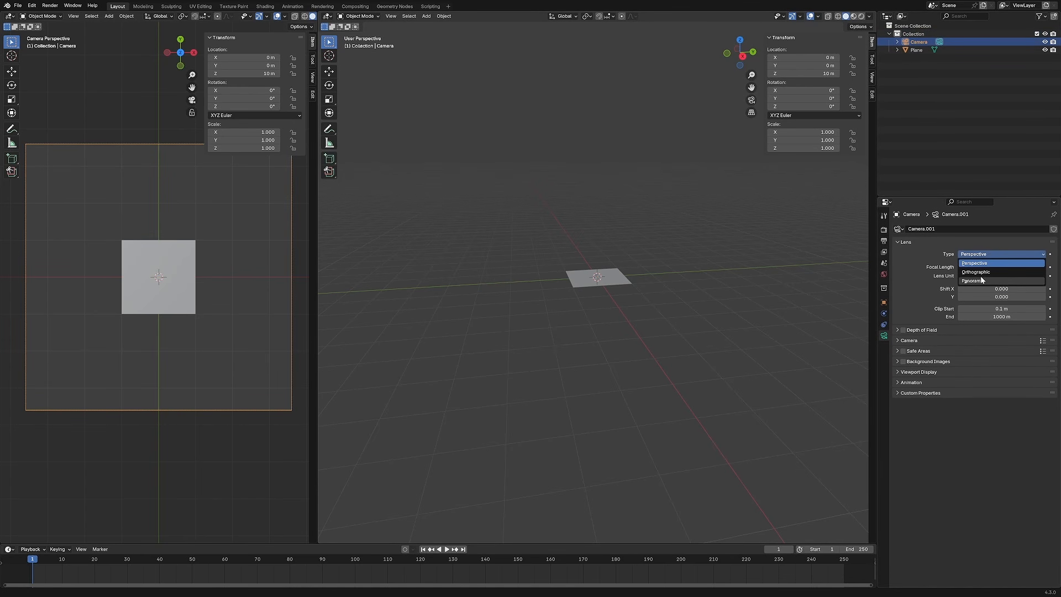
pyautogui.click(976, 272)
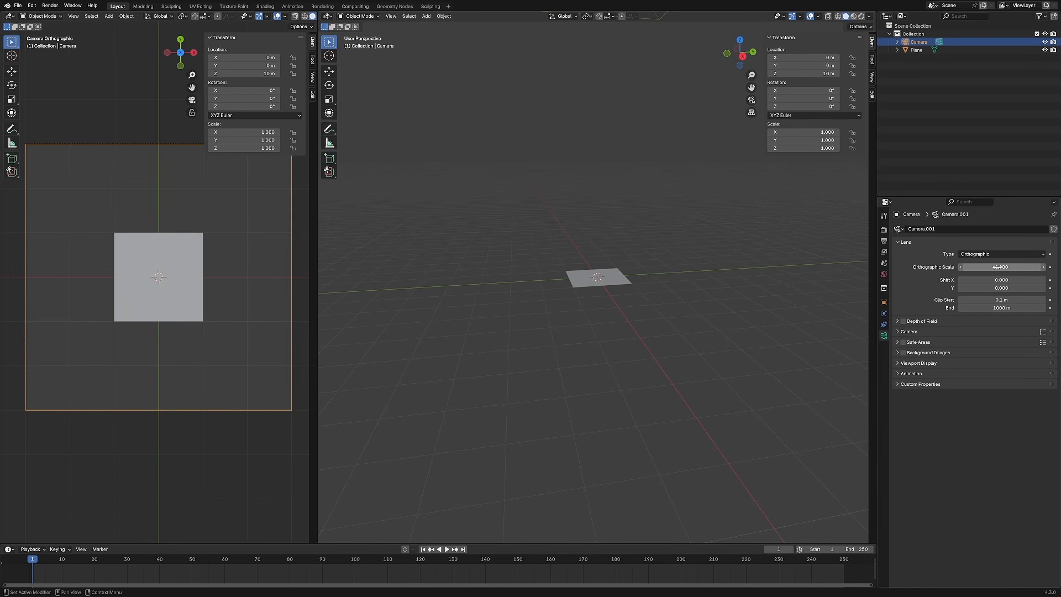
# Set the camera's orthographic scale to 2 so the plane fills the frame
pyautogui.click(963, 267)
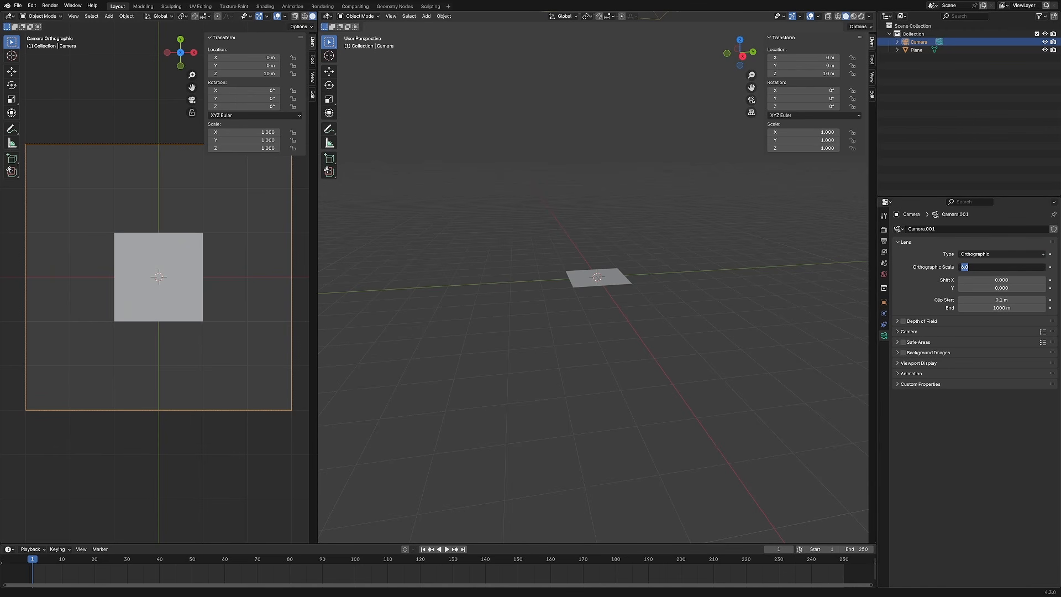
pyautogui.write('1')
pyautogui.press('Return')
pyautogui.click(971, 266)
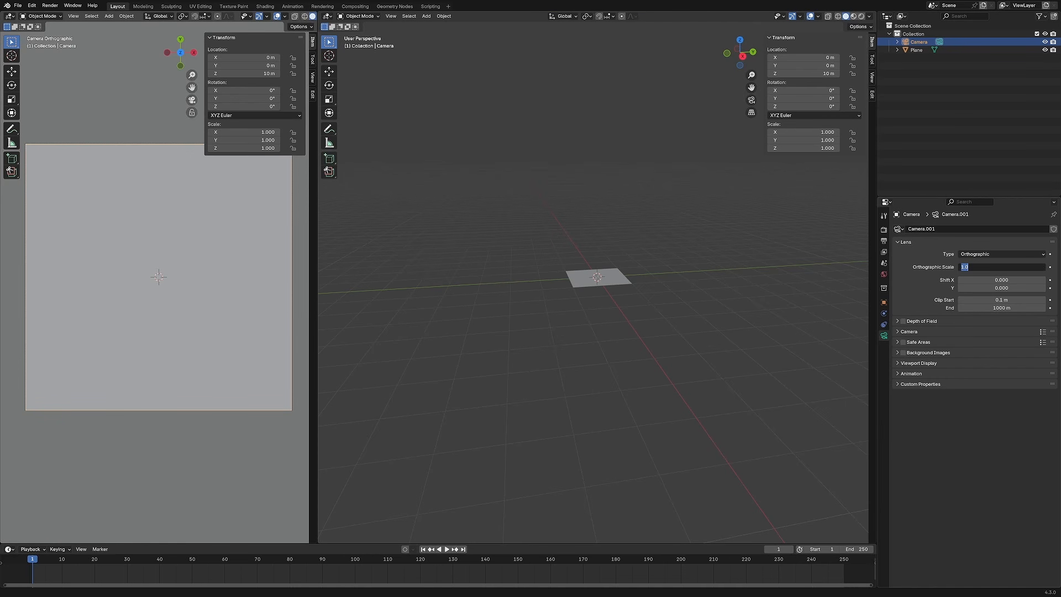
pyautogui.write('2')
pyautogui.press('Return')
# Select the plane and create a new node tree for it in the Geometry Nodes workspace
pyautogui.scroll(-5, 615, 320)
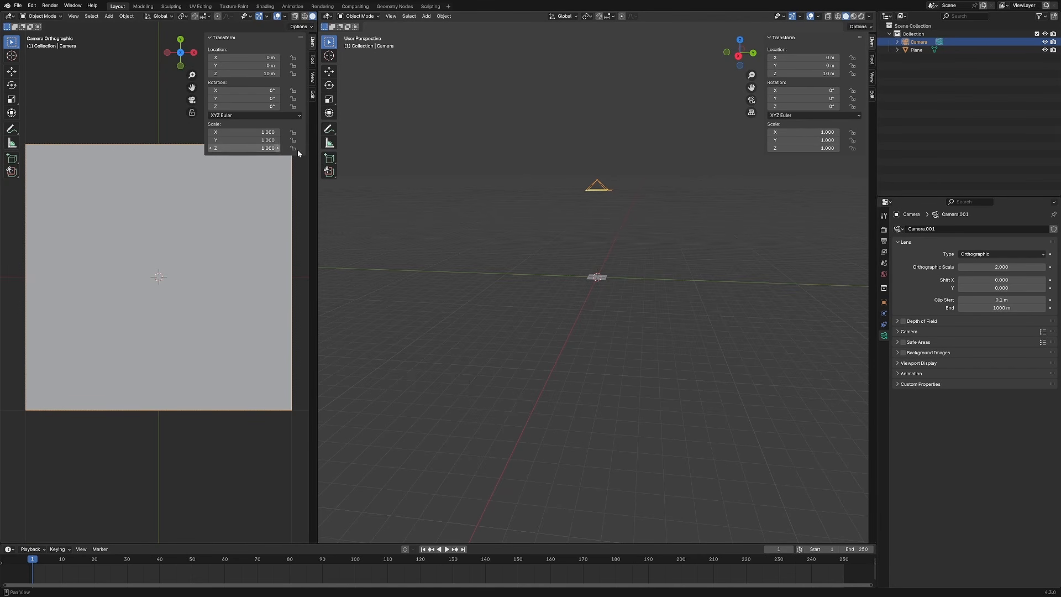
pyautogui.click(597, 276)
pyautogui.moveTo(624, 270); pyautogui.dragTo(578, 286, button='middle')
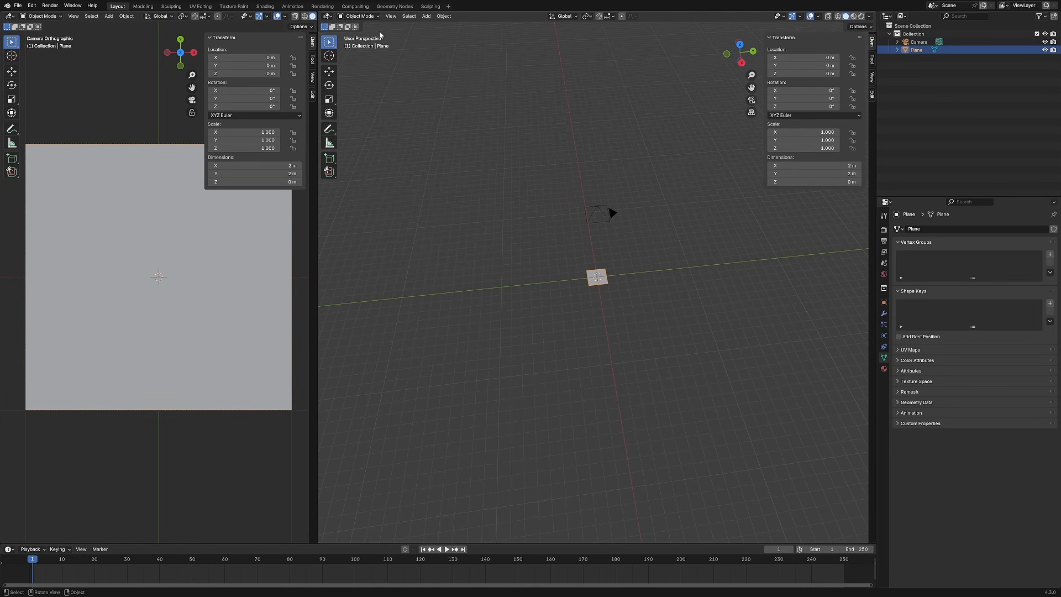
pyautogui.click(394, 7)
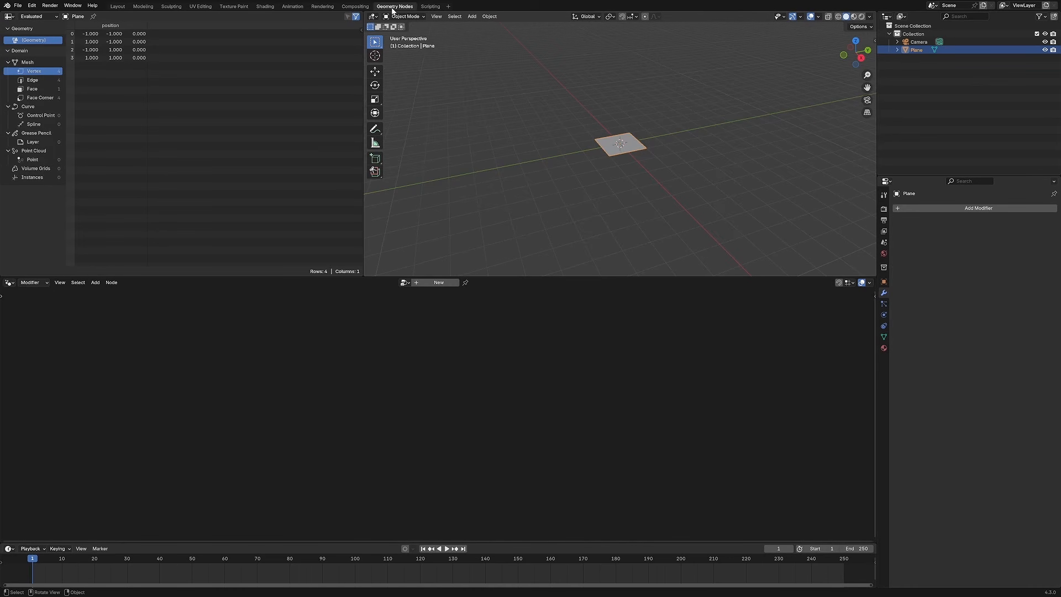
pyautogui.click(438, 282)
# Move the Group Input and Group Output nodes apart to make room between them
pyautogui.moveTo(639, 426); pyautogui.dragTo(748, 407)
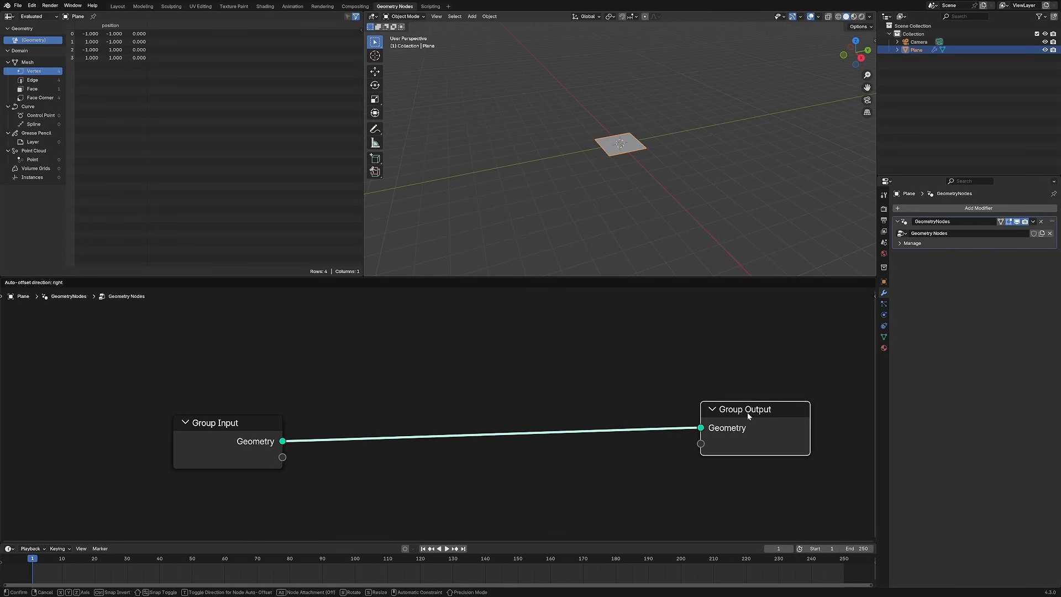
pyautogui.moveTo(228, 445); pyautogui.dragTo(155, 415)
pyautogui.click(156, 414)
pyautogui.press('Home')
pyautogui.click(630, 410)
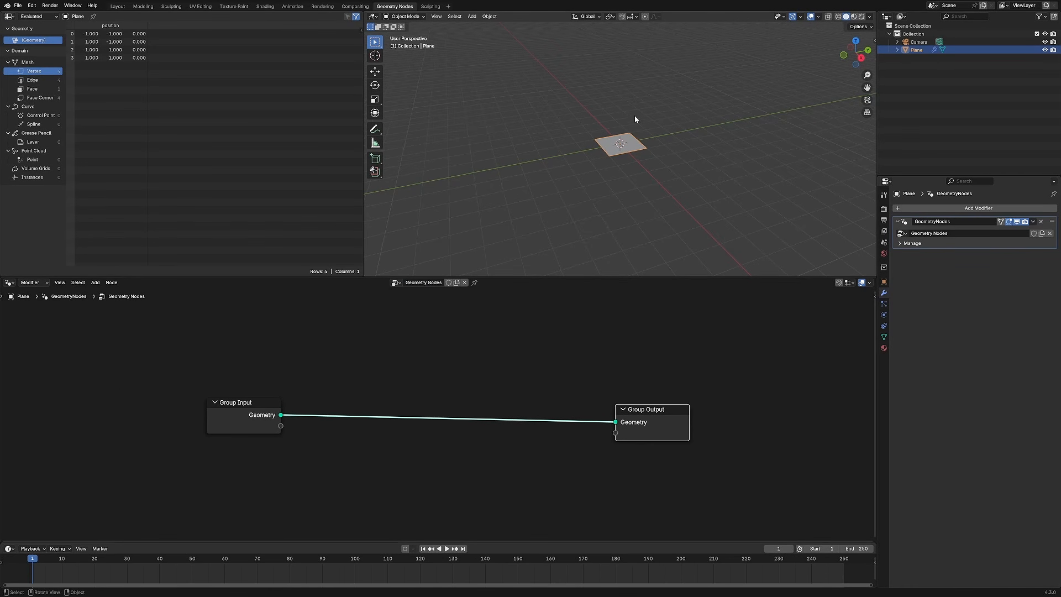
pyautogui.moveTo(239, 402); pyautogui.dragTo(224, 399)
# Add a Grid mesh node below the Group Input node
pyautogui.hotkey('shift', 'a')
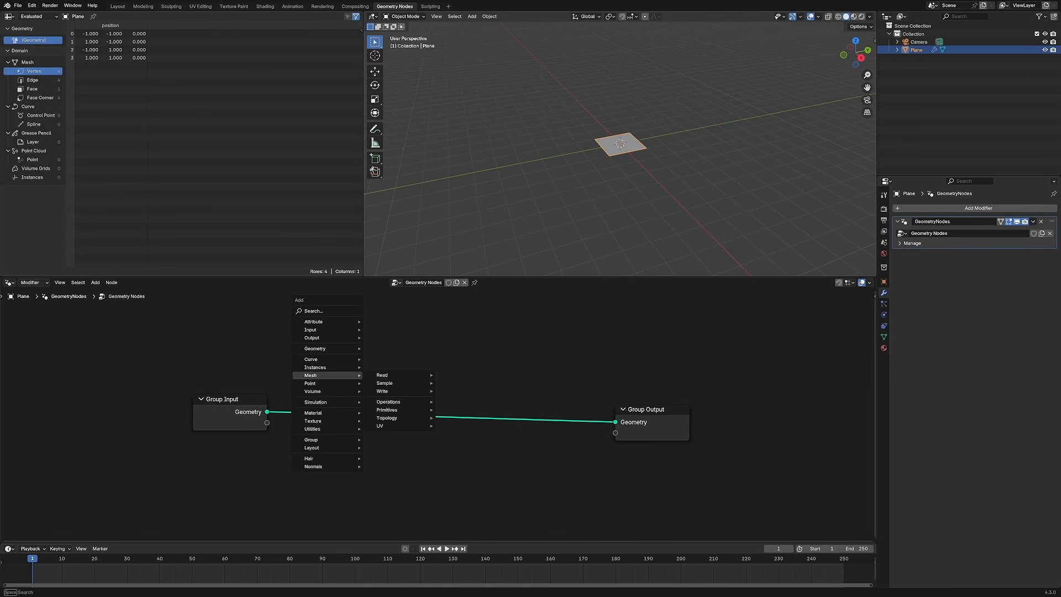
pyautogui.write('grid')
pyautogui.press('Return')
pyautogui.click(315, 439)
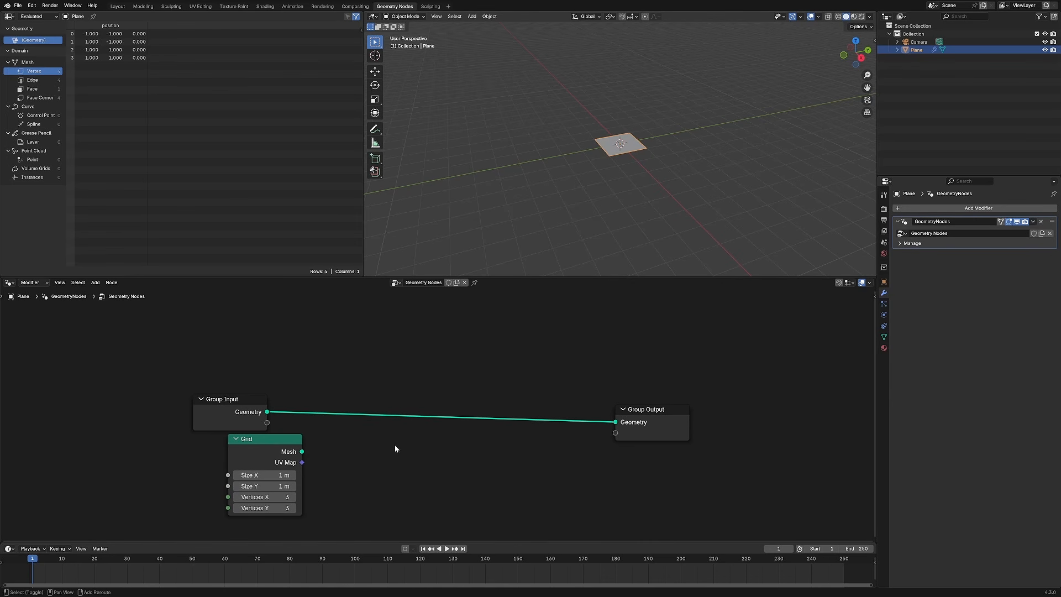
# Insert a Join Geometry node on the link between Group Input and Group Output
pyautogui.hotkey('shift', 'a')
pyautogui.write('join')
pyautogui.press('Return')
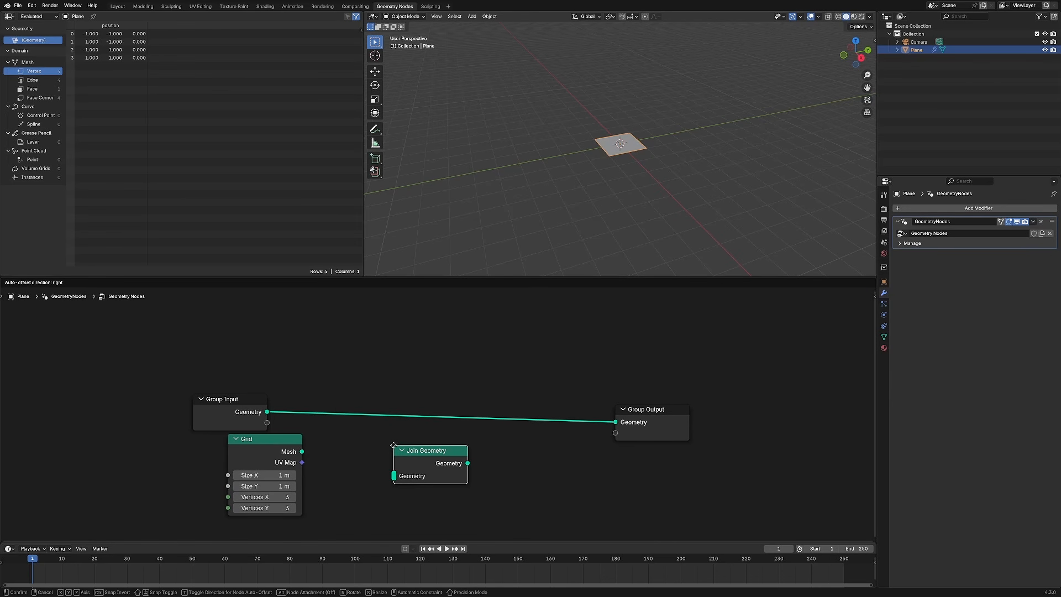
pyautogui.click(609, 401)
# Spread out the Group Output, Join Geometry, Group Input and Grid nodes to free space in the middle
pyautogui.moveTo(619, 412); pyautogui.dragTo(687, 397)
pyautogui.moveTo(485, 398); pyautogui.dragTo(566, 380)
pyautogui.moveTo(197, 399); pyautogui.dragTo(98, 376)
pyautogui.moveTo(259, 449); pyautogui.dragTo(185, 448)
# Add a Mesh to Points node and connect the Grid's Mesh output to its Mesh input
pyautogui.hotkey('shift', 'a')
pyautogui.moveTo(330, 444)
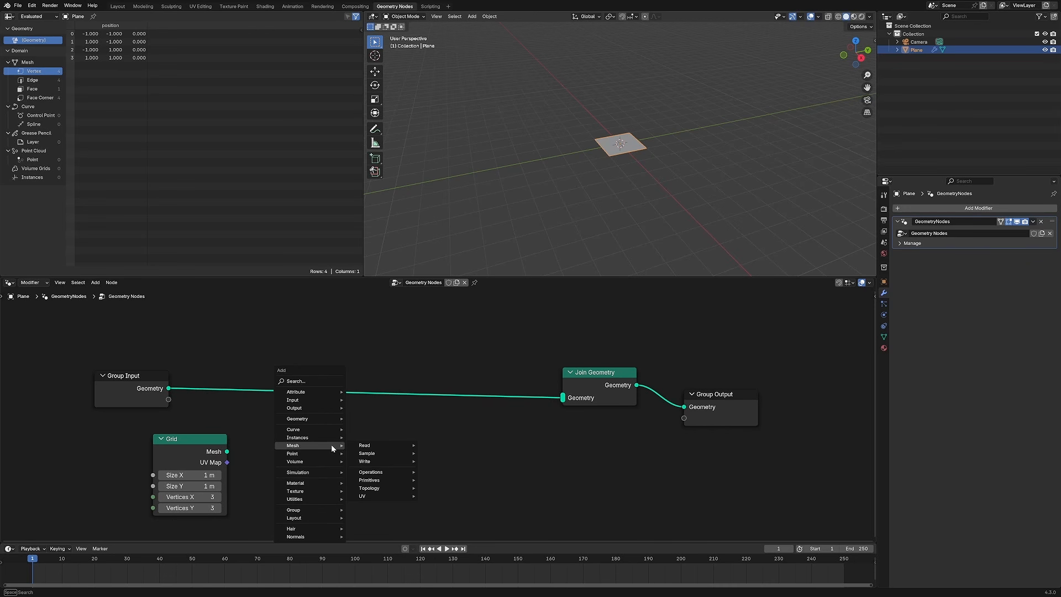
pyautogui.write('mesh to')
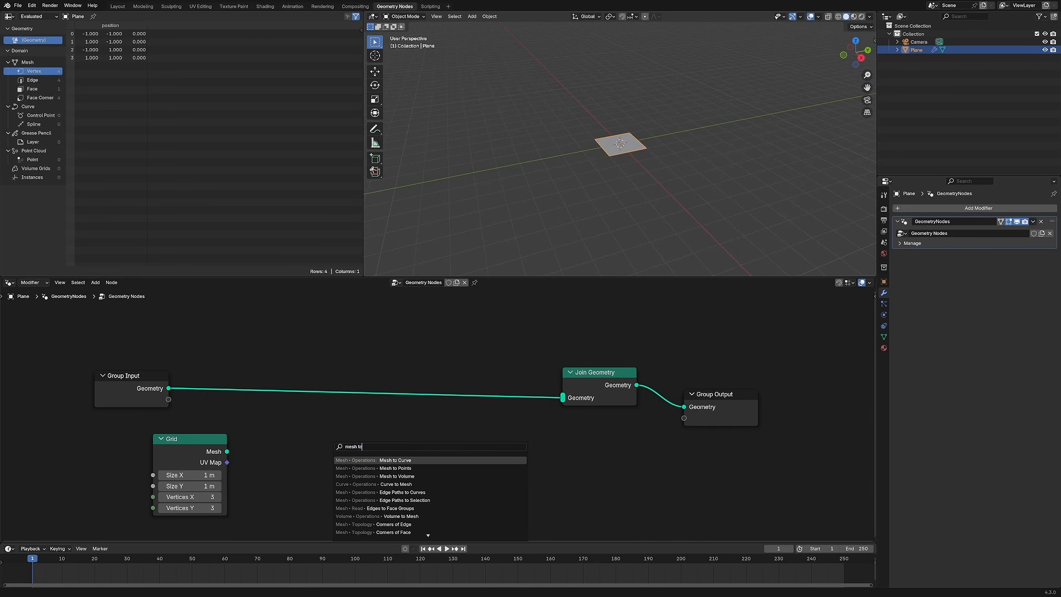
pyautogui.click(395, 468)
pyautogui.moveTo(226, 452); pyautogui.dragTo(332, 487)
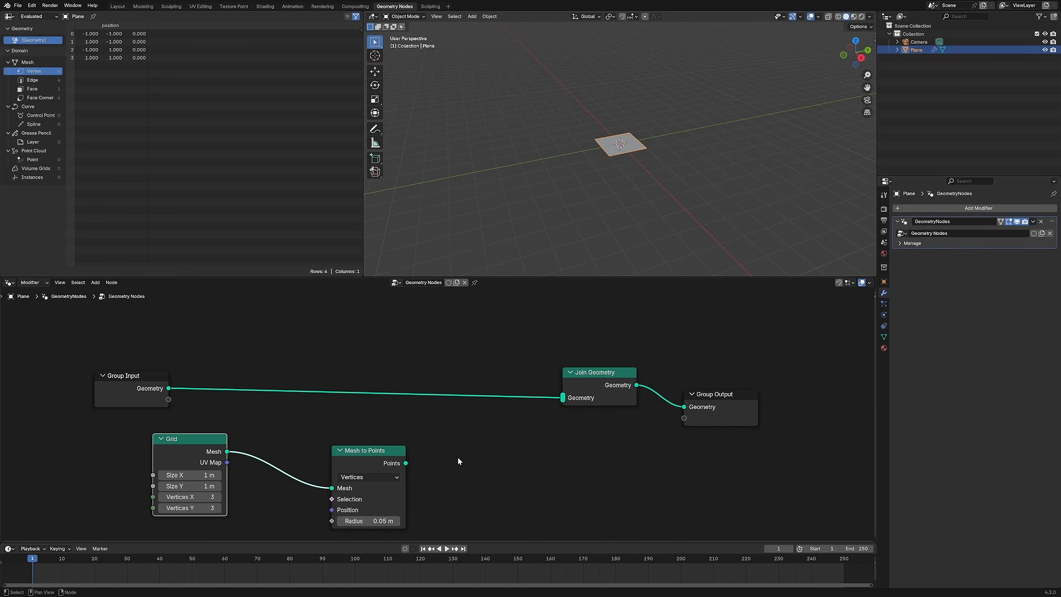
# Connect the Mesh to Points output to a duplicate of the Join Geometry node and preview it with a Viewer node
pyautogui.click(604, 382)
pyautogui.hotkey('shift', 'd')
pyautogui.click(508, 440)
pyautogui.moveTo(406, 463); pyautogui.dragTo(474, 459)
pyautogui.keyDown('ctrl'); pyautogui.keyDown('shift'); pyautogui.click(506, 442); pyautogui.keyUp('shift'); pyautogui.keyUp('ctrl')
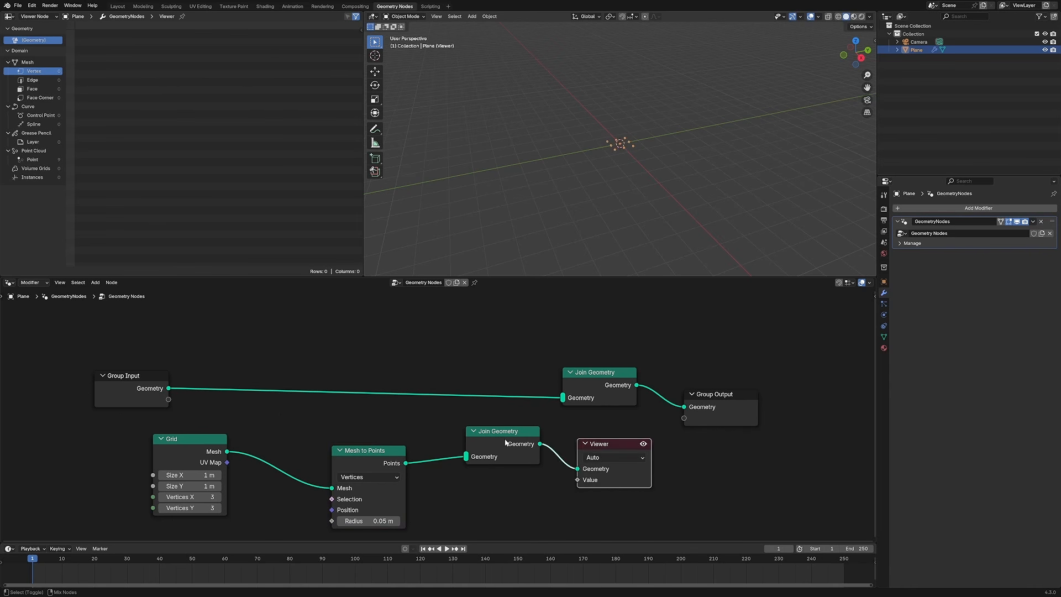
# Duplicate the Mesh to Points node and set the copy's mode to Faces
pyautogui.moveTo(359, 459); pyautogui.dragTo(342, 433, button='middle')
pyautogui.click(358, 425)
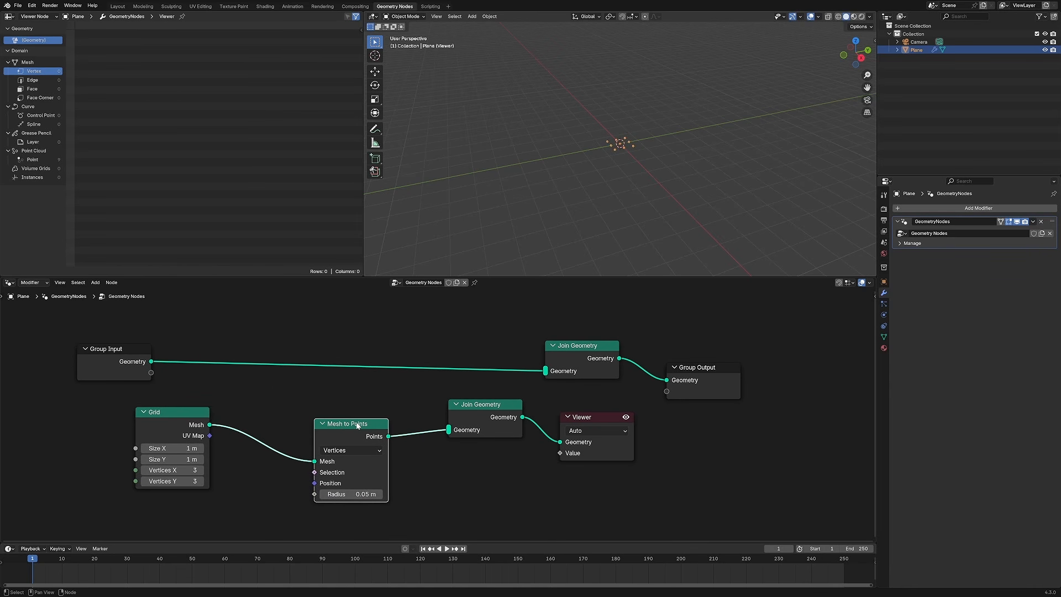
pyautogui.hotkey('shift', 'd')
pyautogui.click(276, 490)
pyautogui.moveTo(276, 491); pyautogui.dragTo(313, 434, button='middle')
pyautogui.click(299, 459)
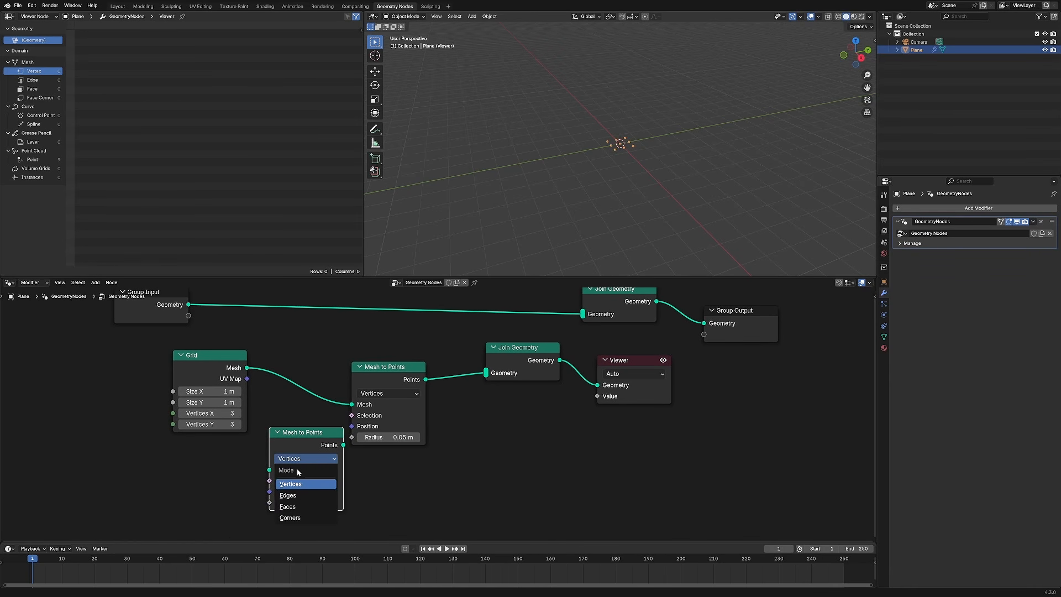
pyautogui.click(288, 506)
pyautogui.click(288, 502)
pyautogui.press('Return')
# Connect the Grid's Mesh to the Faces Mesh to Points node and its Points to Join Geometry, and view the result through the camera
pyautogui.moveTo(304, 431); pyautogui.dragTo(412, 467)
pyautogui.moveTo(246, 367); pyautogui.dragTo(376, 504)
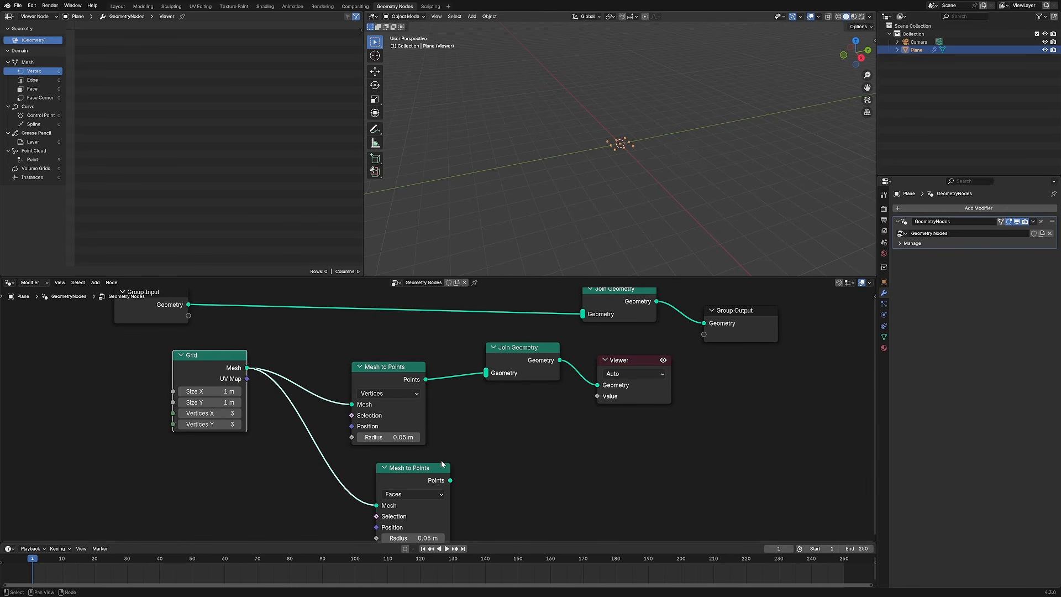
pyautogui.moveTo(442, 464); pyautogui.dragTo(486, 374)
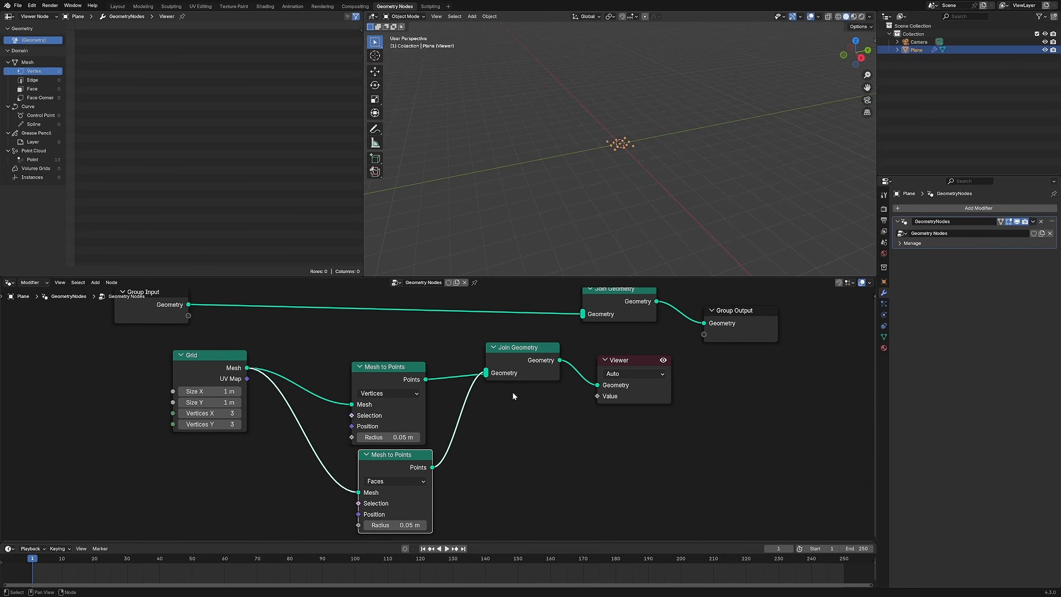
pyautogui.press('KP_0')
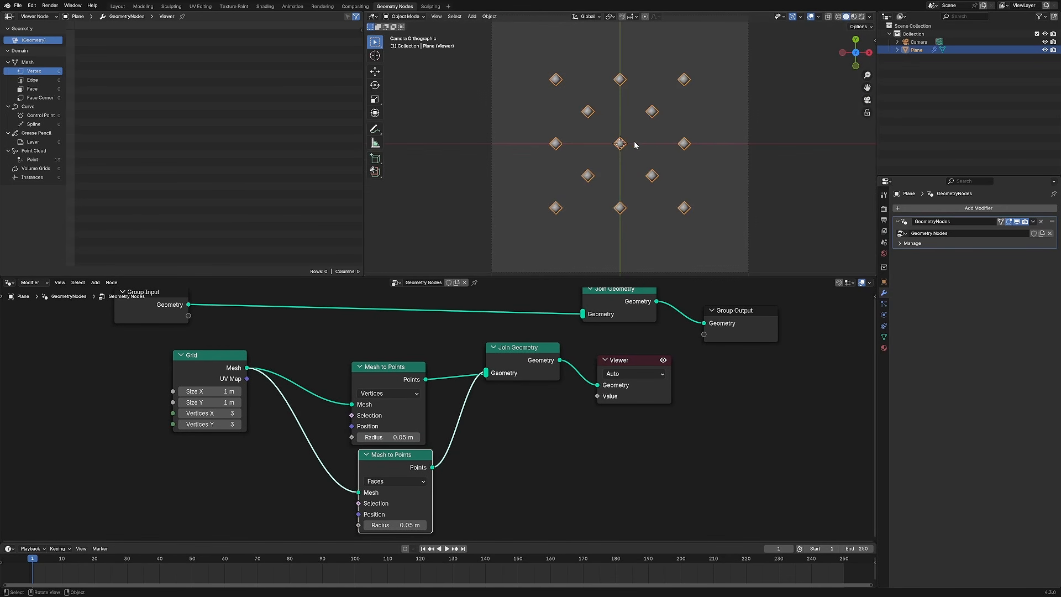
pyautogui.scroll(-1, 649, 102)
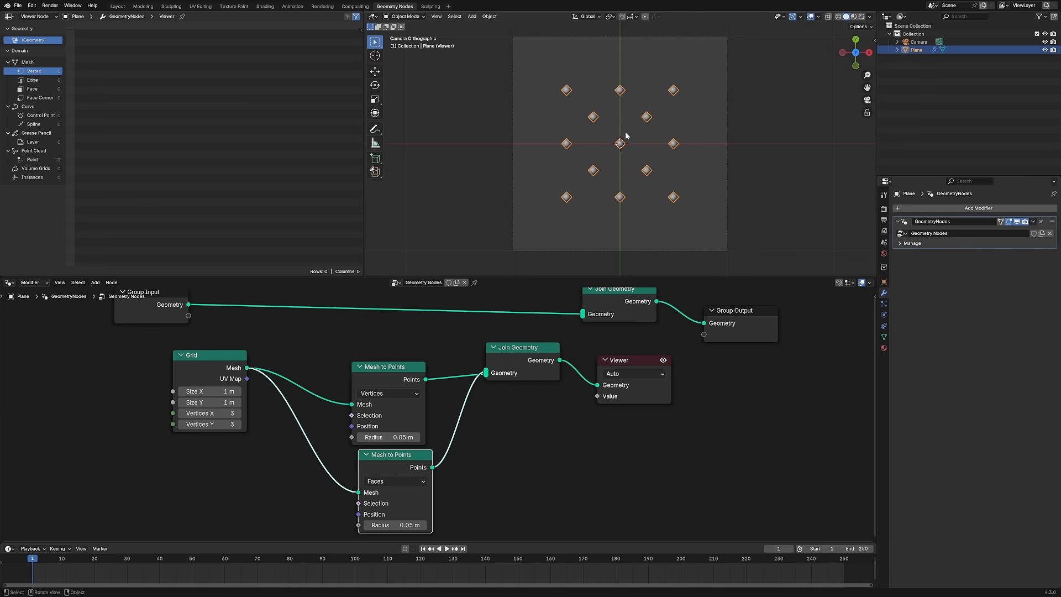
# Spread out the Grid and the two Mesh to Points nodes for a clearer layout
pyautogui.moveTo(392, 366); pyautogui.dragTo(400, 345)
pyautogui.click(221, 363)
pyautogui.moveTo(221, 363); pyautogui.dragTo(212, 381)
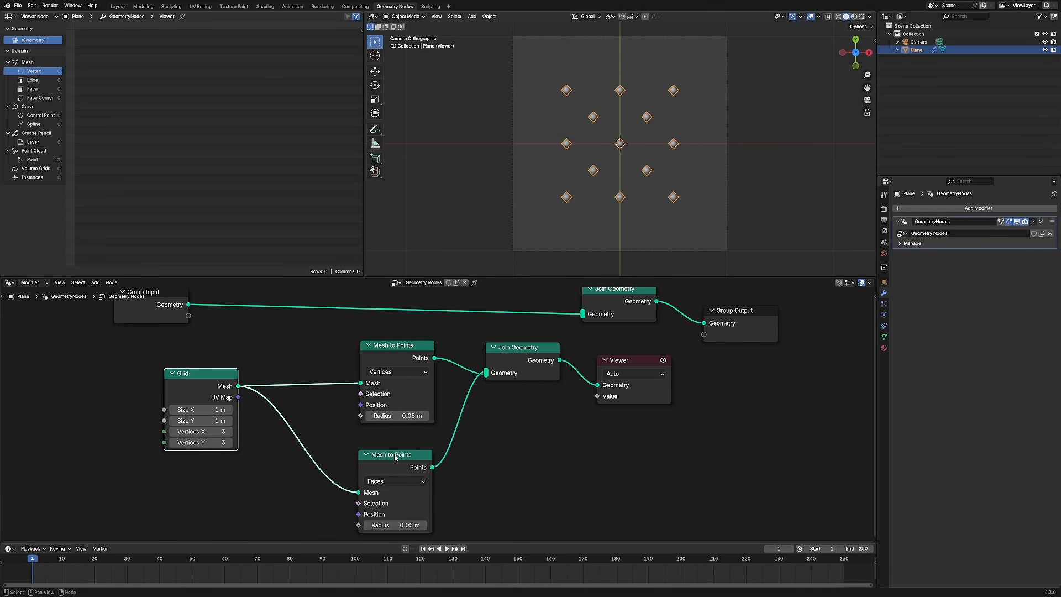
pyautogui.moveTo(394, 455); pyautogui.dragTo(378, 457)
# Add an Integer node and connect it through a reroute to the Grid's Size X and Size Y inputs
pyautogui.moveTo(231, 473); pyautogui.dragTo(326, 471, button='middle')
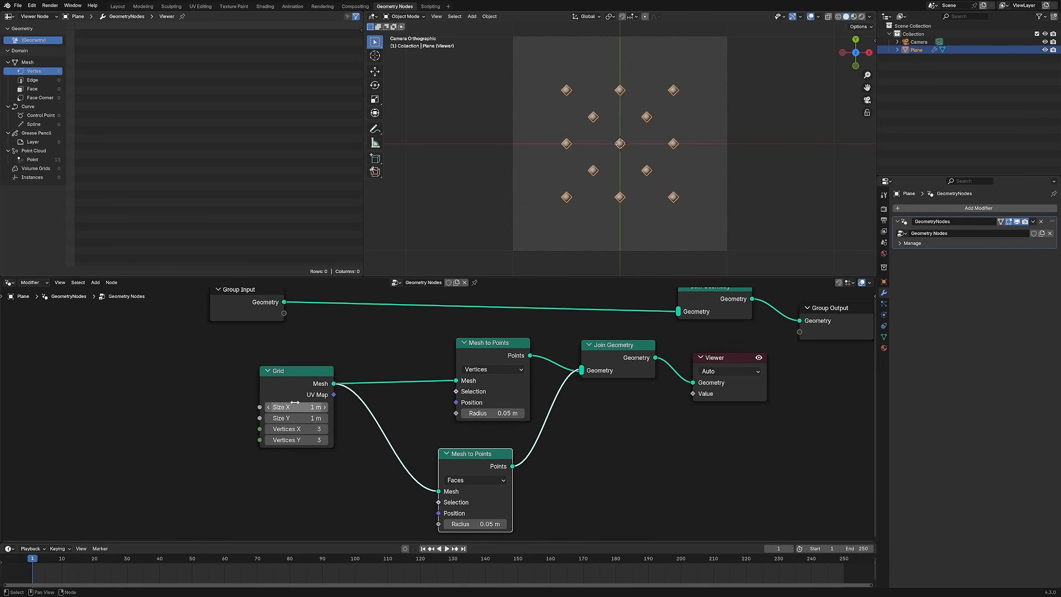
pyautogui.hotkey('shift', 'a')
pyautogui.moveTo(188, 433)
pyautogui.write('inte')
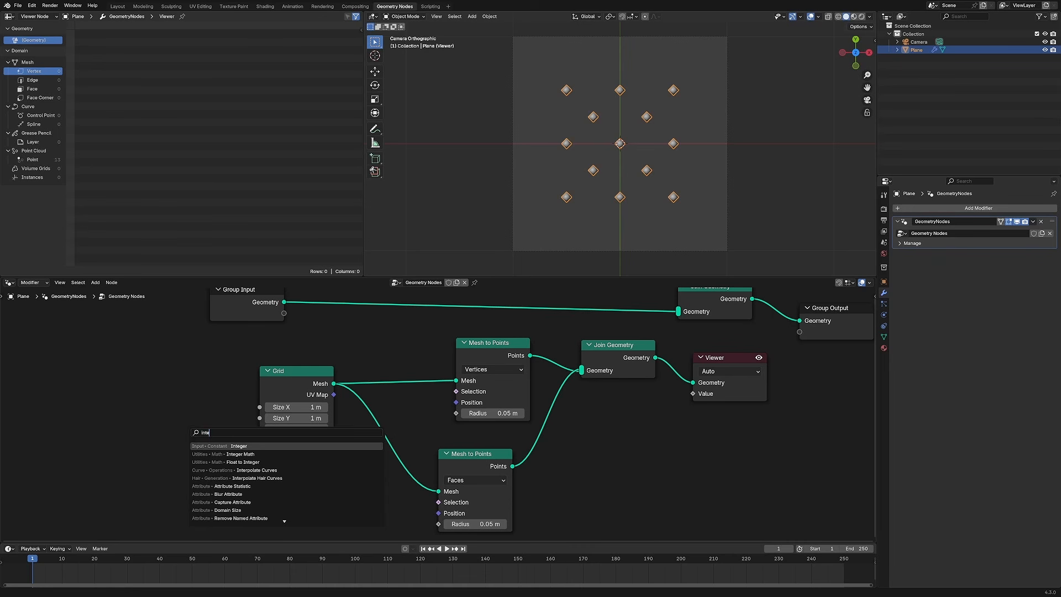
pyautogui.press('Return')
pyautogui.click(116, 422)
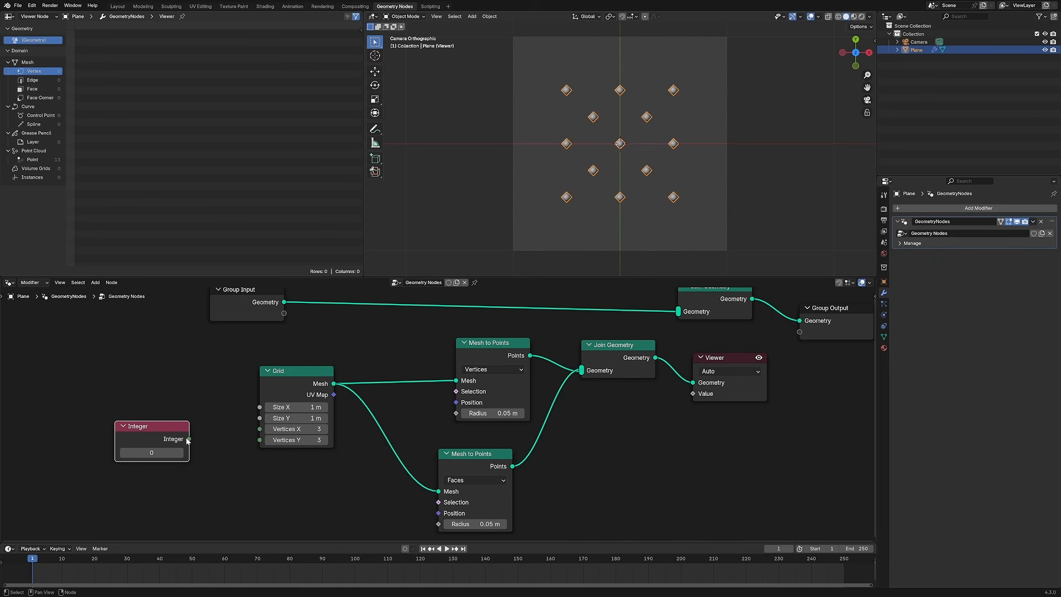
pyautogui.moveTo(188, 439); pyautogui.dragTo(259, 408)
pyautogui.moveTo(185, 432); pyautogui.dragTo(154, 427)
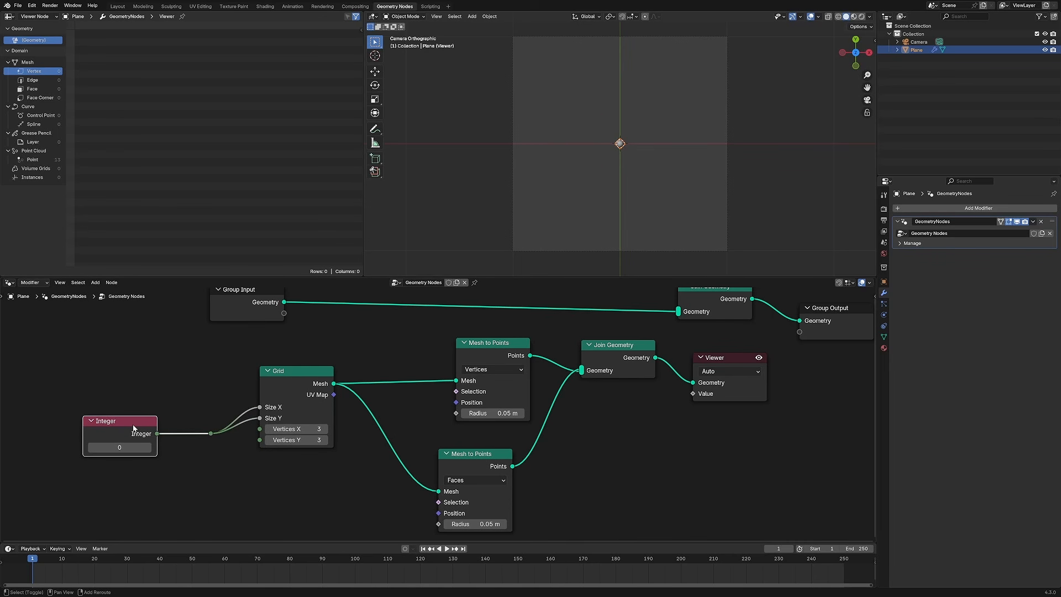
# Duplicate the Integer node and connect the copy through a reroute to the Grid's Vertices X and Vertices Y inputs
pyautogui.hotkey('shift', 'd')
pyautogui.click(164, 467)
pyautogui.moveTo(188, 473); pyautogui.dragTo(257, 433)
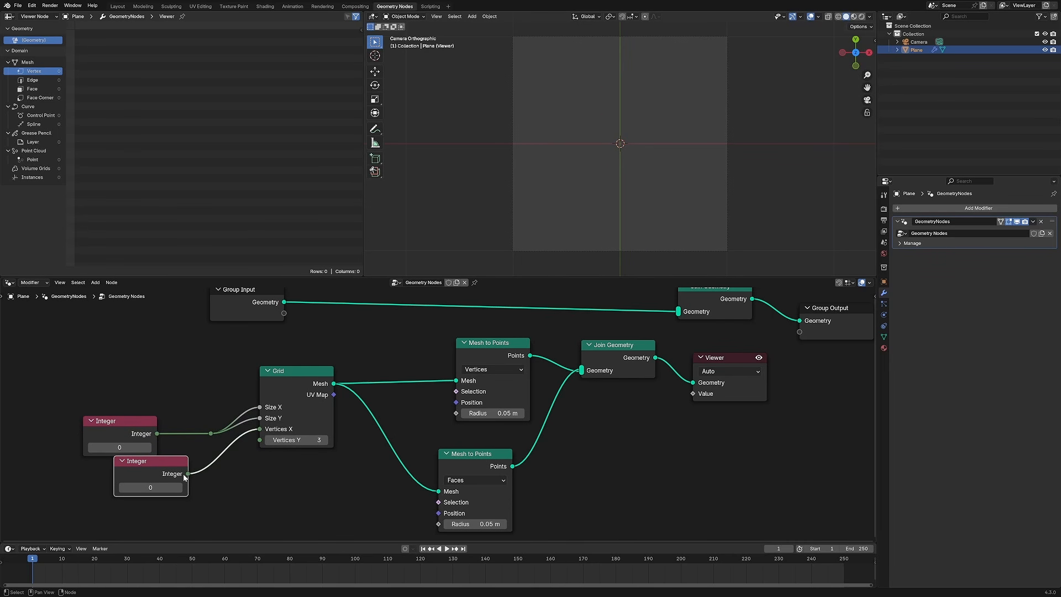
pyautogui.moveTo(187, 474); pyautogui.dragTo(258, 439)
pyautogui.keyDown('shift'); pyautogui.moveTo(202, 450); pyautogui.dragTo(216, 480, button='right'); pyautogui.keyUp('shift')
pyautogui.moveTo(142, 472); pyautogui.dragTo(101, 492)
pyautogui.moveTo(101, 420); pyautogui.dragTo(77, 408)
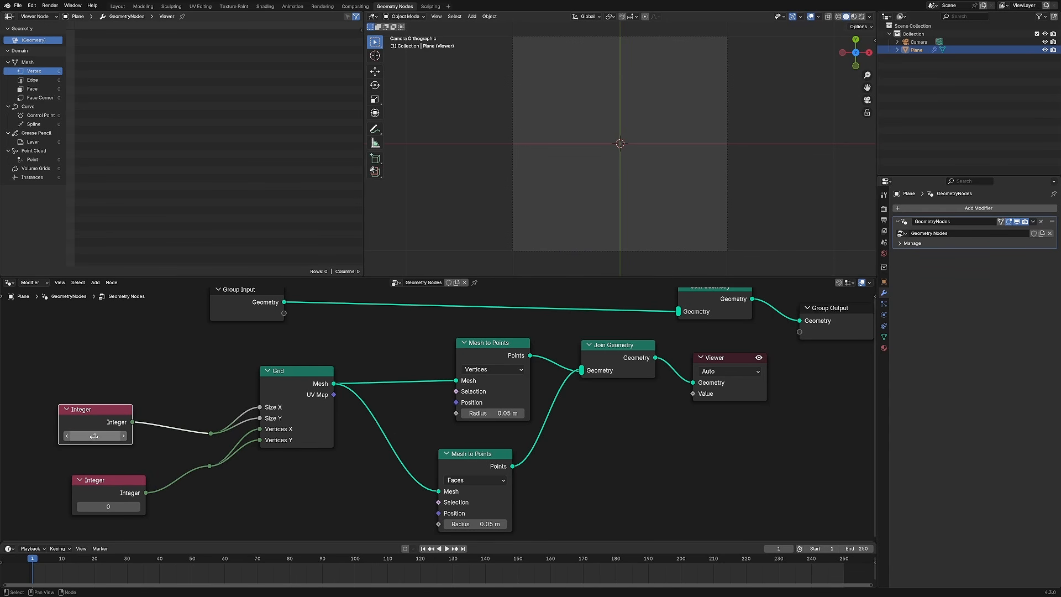
# Set both Integer nodes to 2, and raise the one driving the Grid's Size X and Size Y to 4
pyautogui.hotkey('ctrl', 'v')
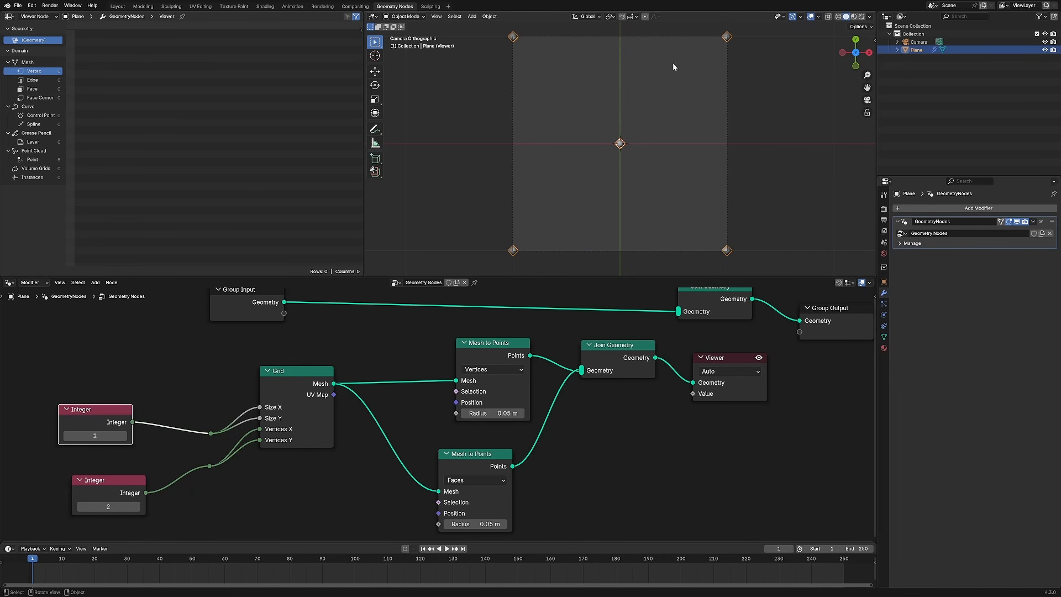
pyautogui.moveTo(160, 397); pyautogui.dragTo(216, 370, button='middle')
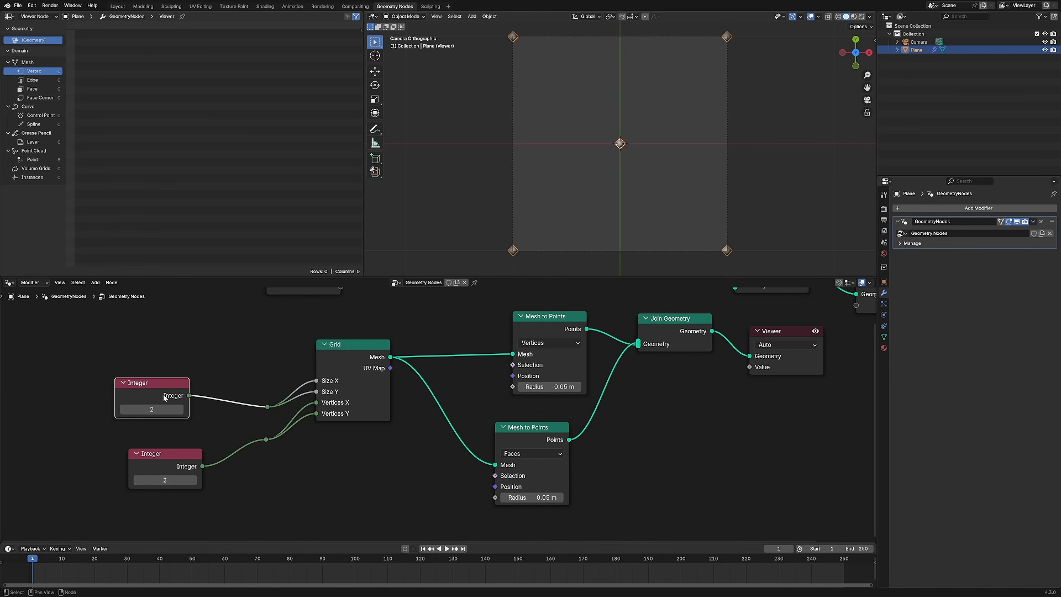
pyautogui.moveTo(161, 394); pyautogui.dragTo(135, 380)
pyautogui.click(148, 395)
pyautogui.write('4')
pyautogui.press('Return')
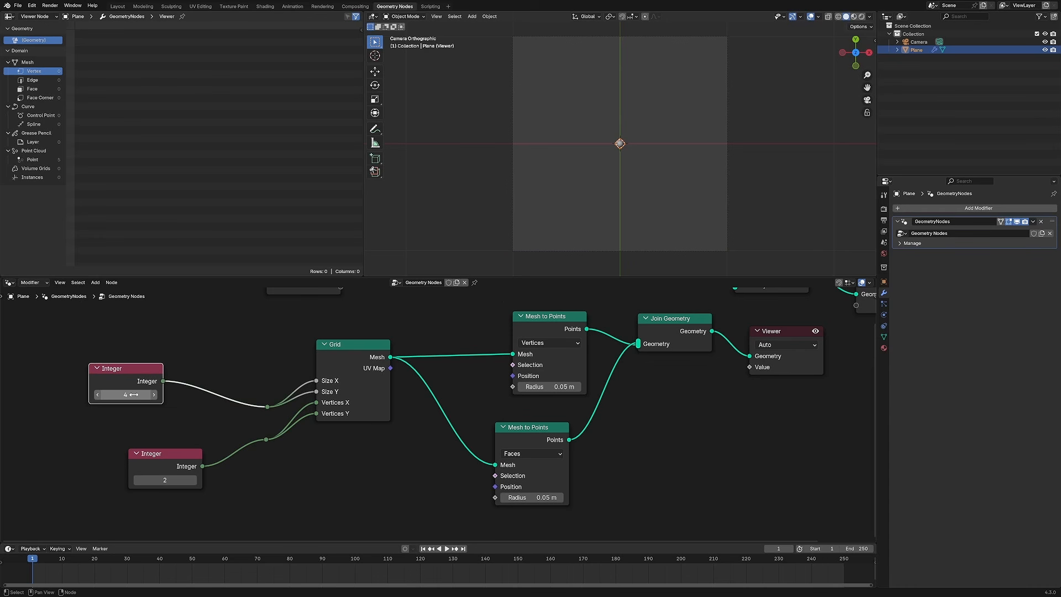
# Set the Integer node driving the Grid's vertex counts to 4 and raise it to 5, checking the points in the camera view
pyautogui.click(165, 480)
pyautogui.write('4')
pyautogui.press('Return')
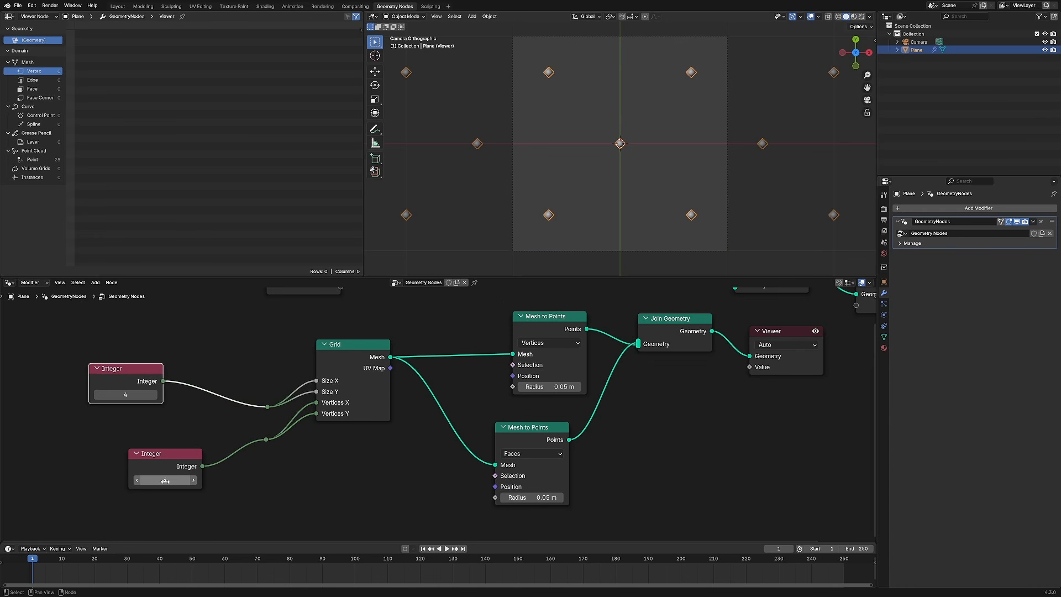
pyautogui.scroll(-2, 591, 108)
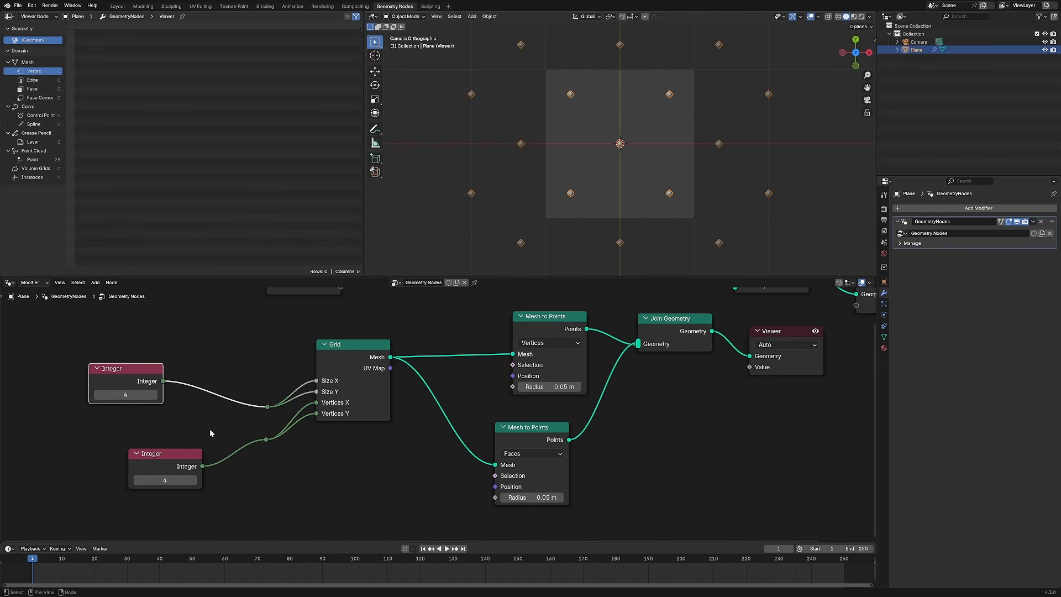
pyautogui.click(194, 481)
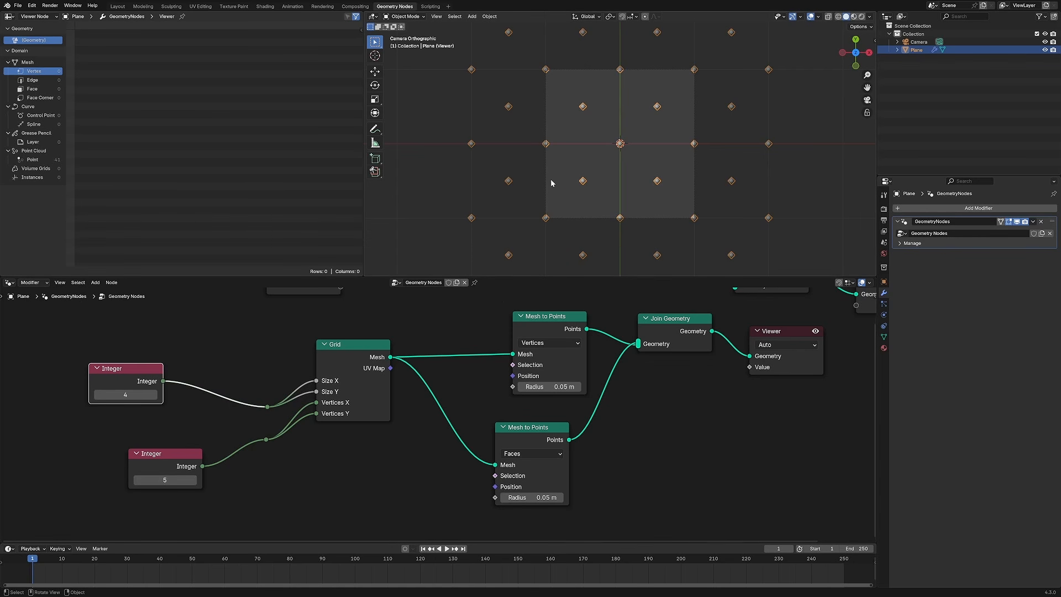
pyautogui.moveTo(183, 452); pyautogui.dragTo(185, 454)
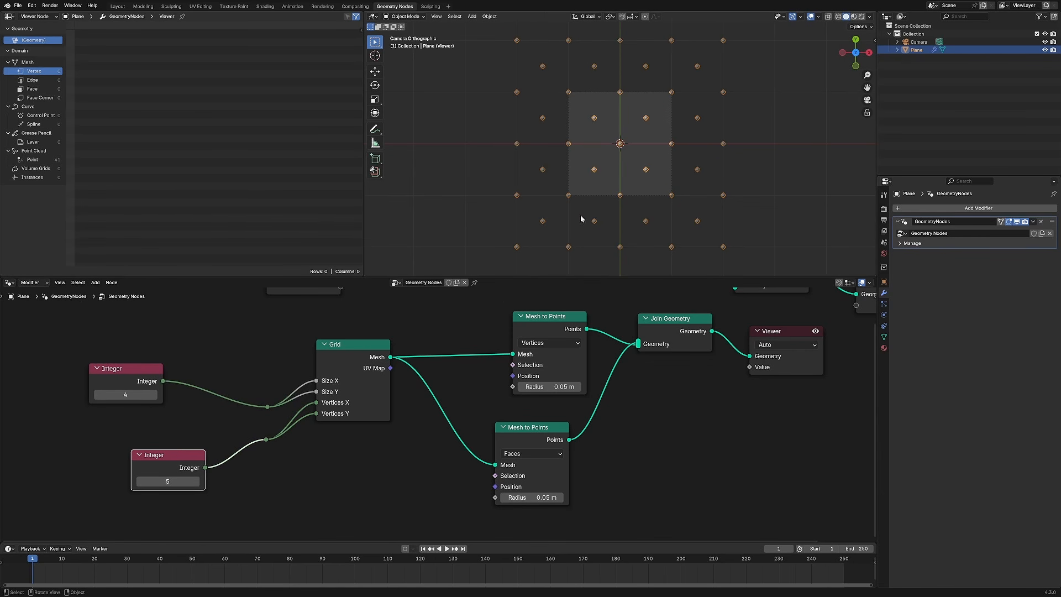
pyautogui.moveTo(581, 221); pyautogui.dragTo(600, 184, button='middle')
pyautogui.press('KP_0')
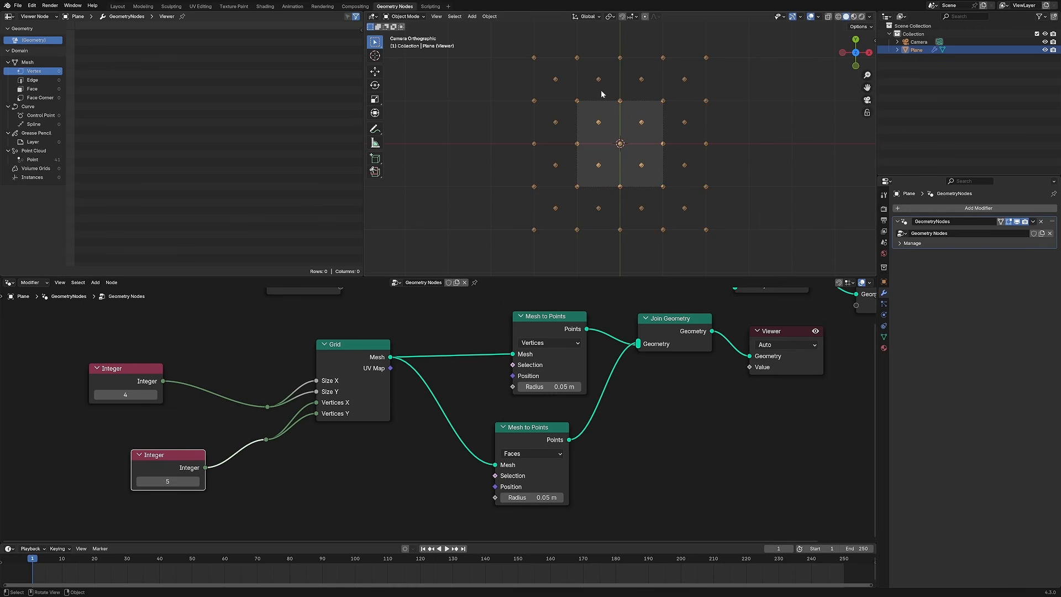
# Rearrange the Viewer, the points' Join Geometry and the Vertices Mesh to Points nodes to free space before the Viewer
pyautogui.moveTo(777, 387); pyautogui.dragTo(565, 401, button='middle')
pyautogui.moveTo(571, 345); pyautogui.dragTo(615, 345)
pyautogui.scroll(-3, 580, 362)
pyautogui.moveTo(578, 362); pyautogui.dragTo(578, 387, button='middle')
pyautogui.scroll(1, 578, 386)
pyautogui.moveTo(578, 387); pyautogui.dragTo(657, 418)
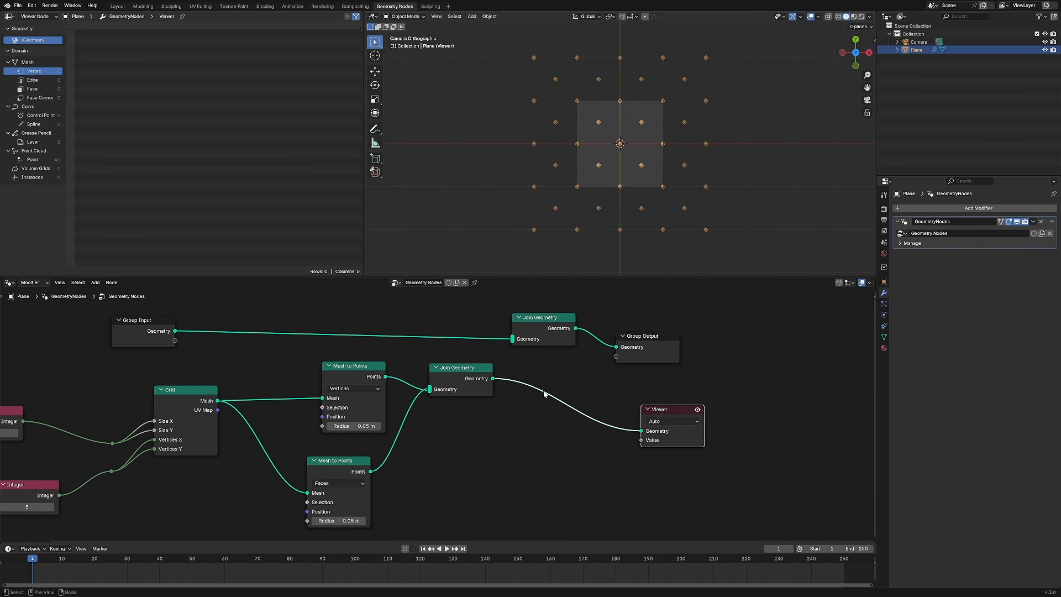
pyautogui.moveTo(457, 377); pyautogui.dragTo(486, 410)
pyautogui.moveTo(351, 371); pyautogui.dragTo(319, 378)
pyautogui.moveTo(471, 409)
pyautogui.mouseDown()
pyautogui.moveTo(512, 409)
pyautogui.moveTo(459, 411)
pyautogui.mouseUp()
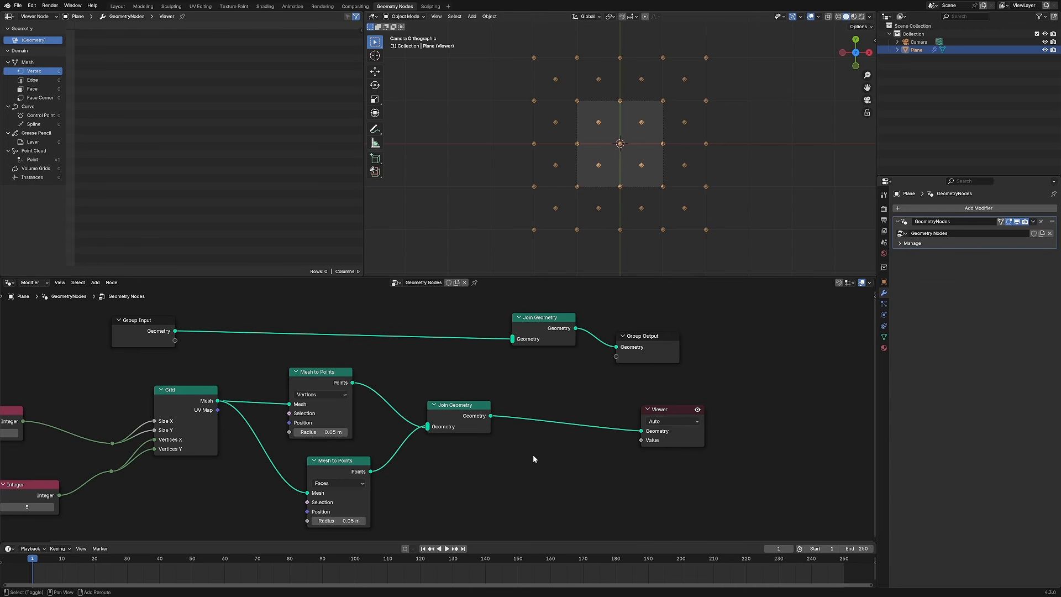
# Insert an Instance on Points node on the link between Join Geometry and the Viewer
pyautogui.hotkey('shift', 'a')
pyautogui.moveTo(534, 458)
pyautogui.write('Instanc')
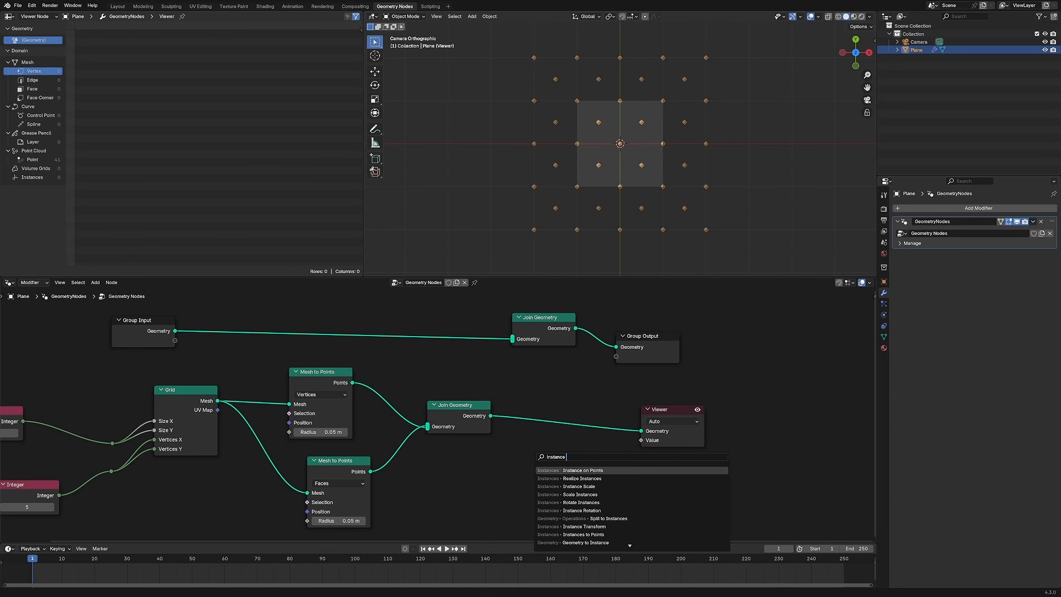
pyautogui.write('e')
pyautogui.press('Return')
pyautogui.click(552, 413)
# Add a Curve Circle node and connect its Curve output to the Instance input of Instance on Points
pyautogui.hotkey('shift', 'a')
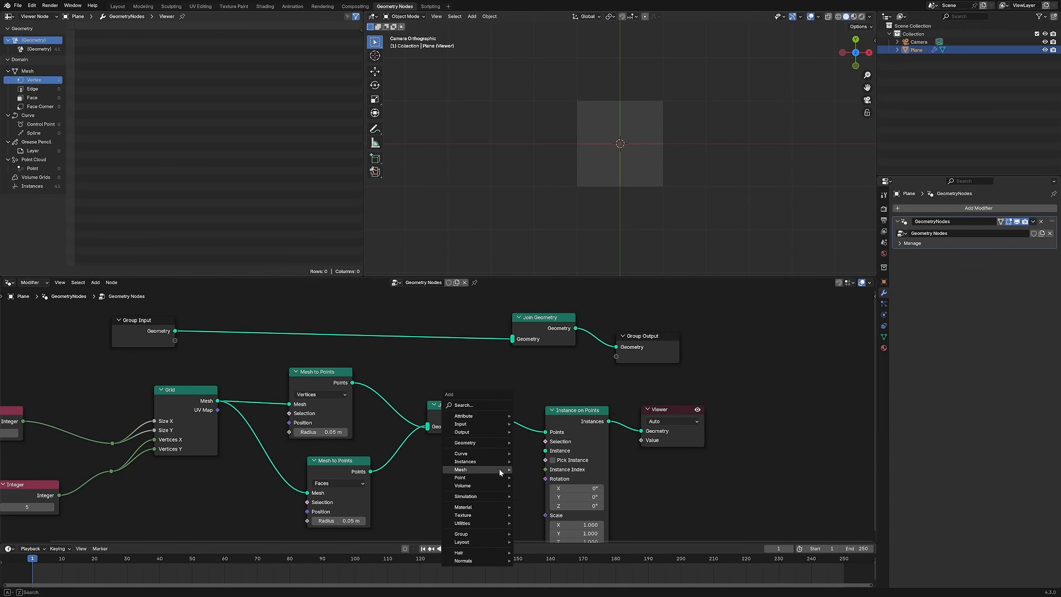
pyautogui.write('mesh')
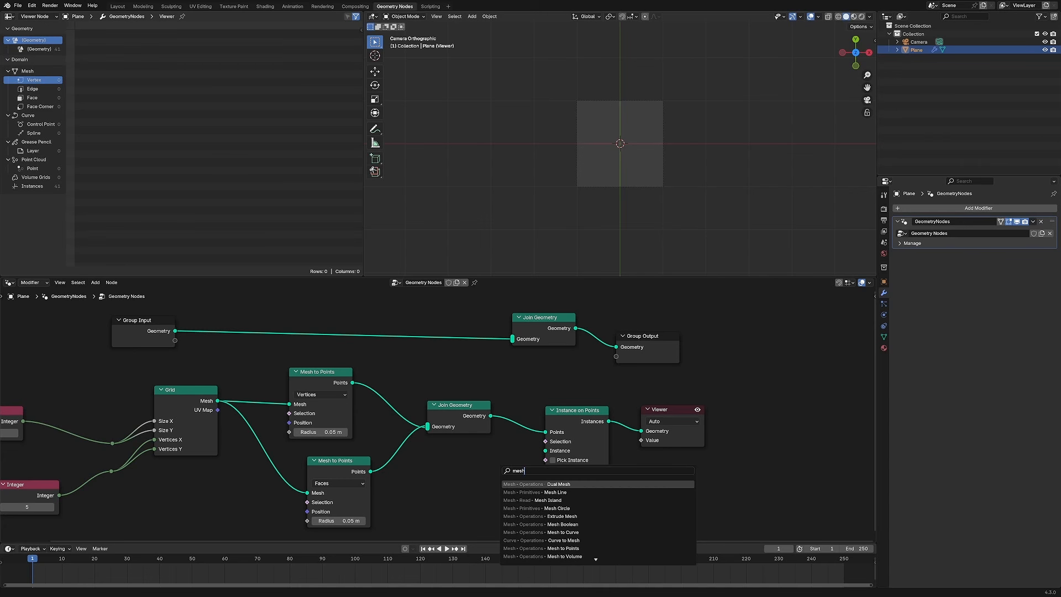
pyautogui.press('BackSpace')
pyautogui.press('BackSpace')
pyautogui.press('BackSpace')
pyautogui.press('BackSpace')
pyautogui.write('curve c')
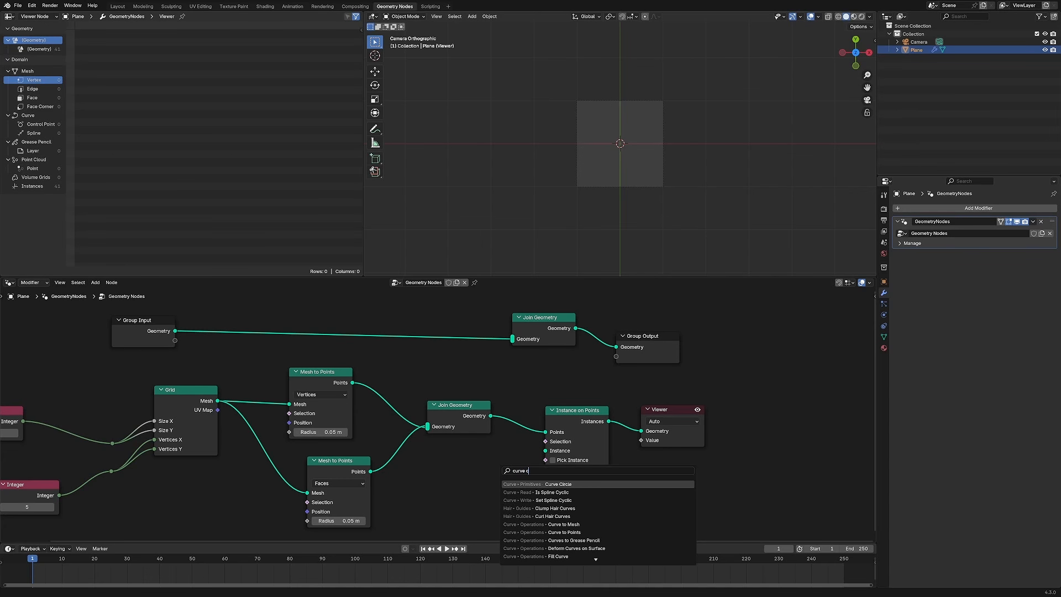
pyautogui.press('Return')
pyautogui.click(469, 498)
pyautogui.moveTo(489, 502); pyautogui.dragTo(545, 451)
# Insert a Fill Curve node on the link between Curve Circle and Instance on Points
pyautogui.moveTo(480, 471); pyautogui.dragTo(411, 457, button='middle')
pyautogui.hotkey('shift', 'a')
pyautogui.moveTo(441, 504)
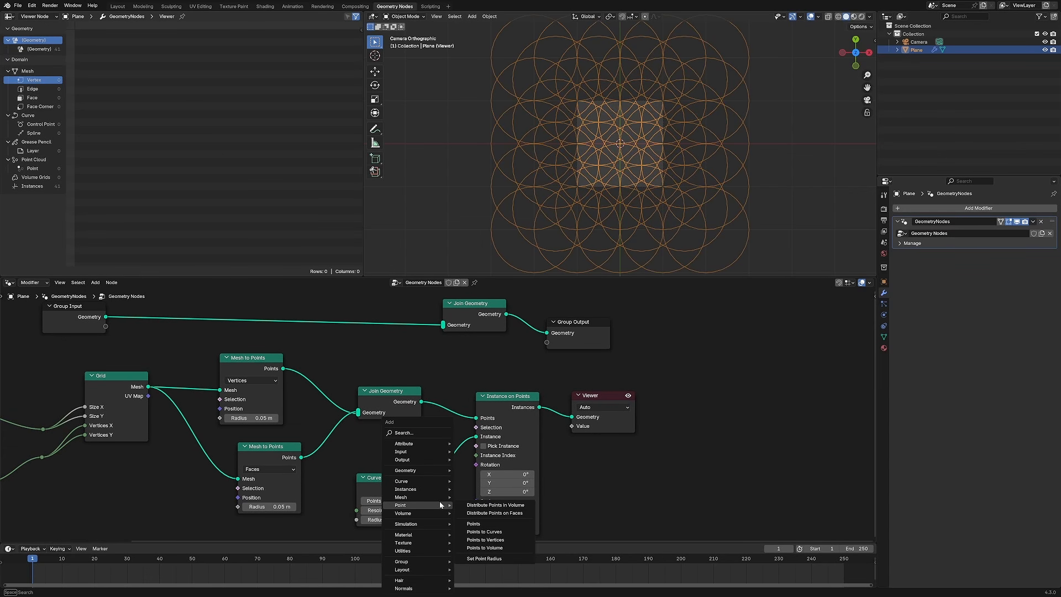
pyautogui.write('fill')
pyautogui.press('Return')
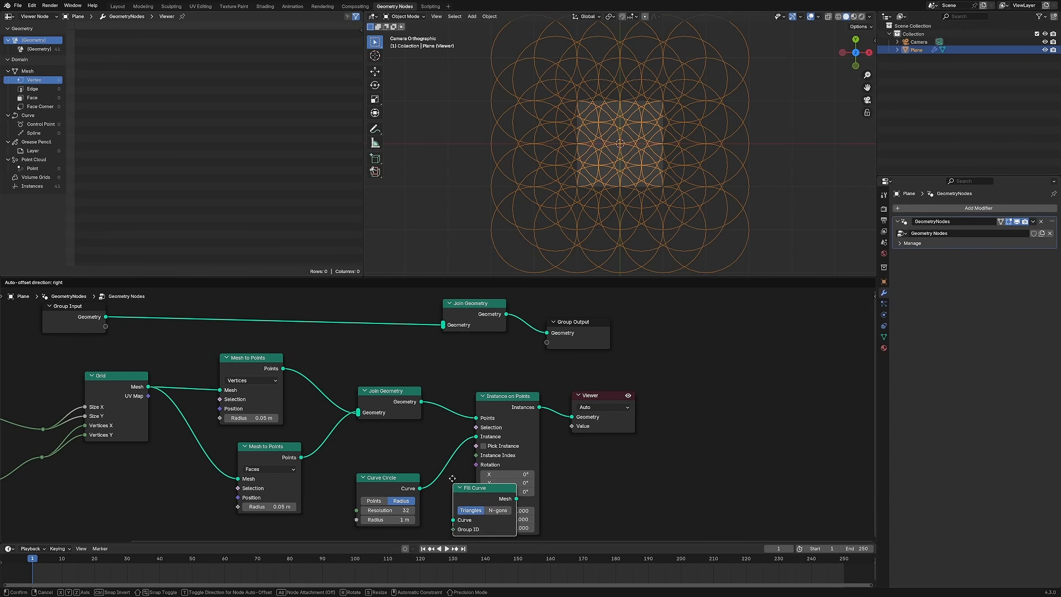
pyautogui.click(457, 461)
# Set the Curve Circle's radius to 0.5 m
pyautogui.moveTo(414, 449); pyautogui.dragTo(342, 444, button='middle')
pyautogui.click(316, 515)
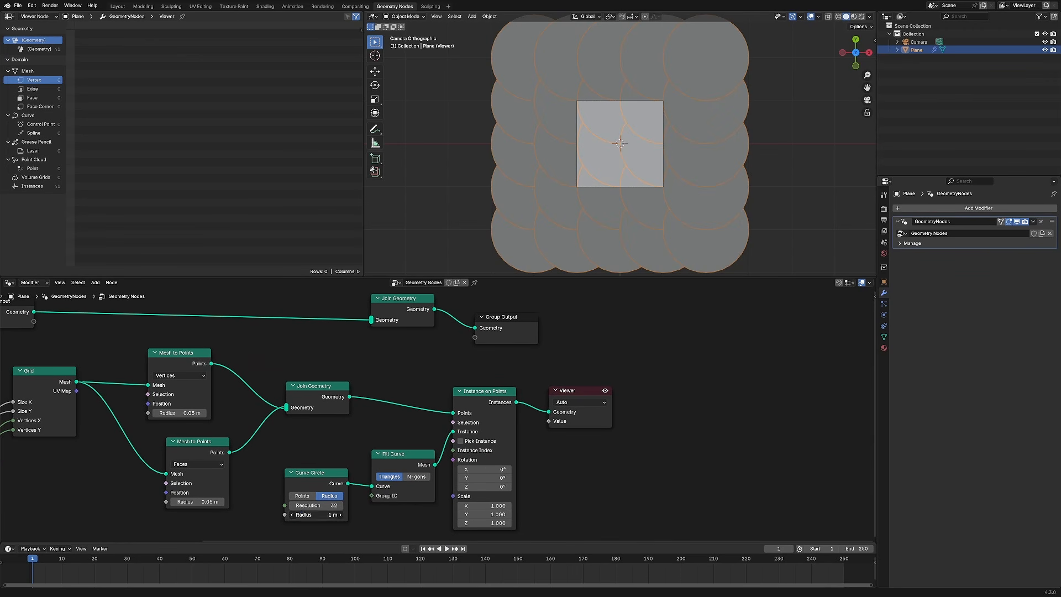
pyautogui.press('BackSpace')
pyautogui.write('0.5')
pyautogui.press('Return')
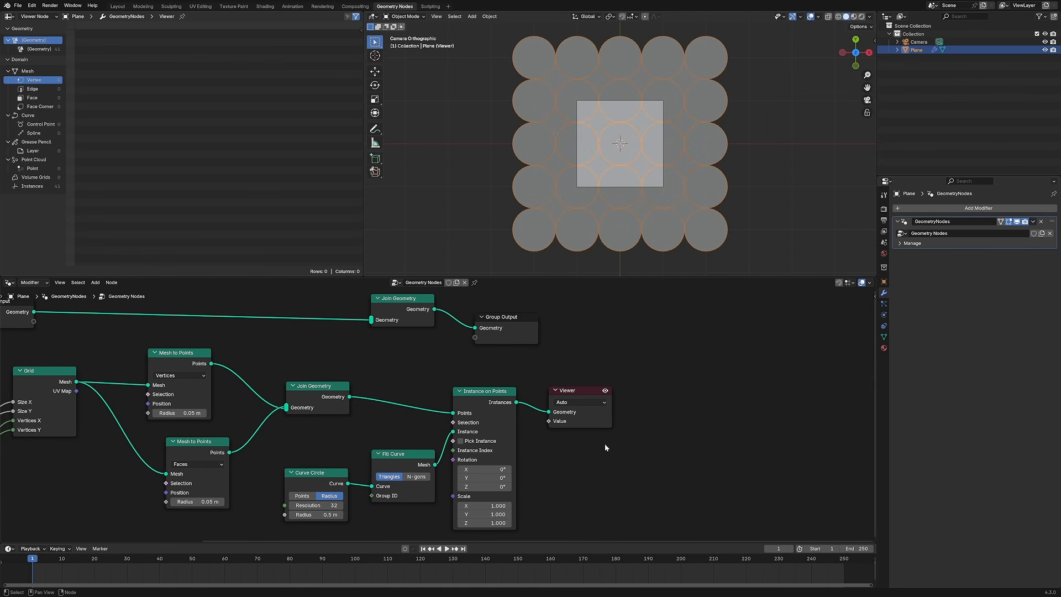
# Move the Viewer and Instance on Points nodes further along to leave more room in the network
pyautogui.moveTo(575, 391); pyautogui.dragTo(670, 380)
pyautogui.moveTo(478, 397); pyautogui.dragTo(497, 397)
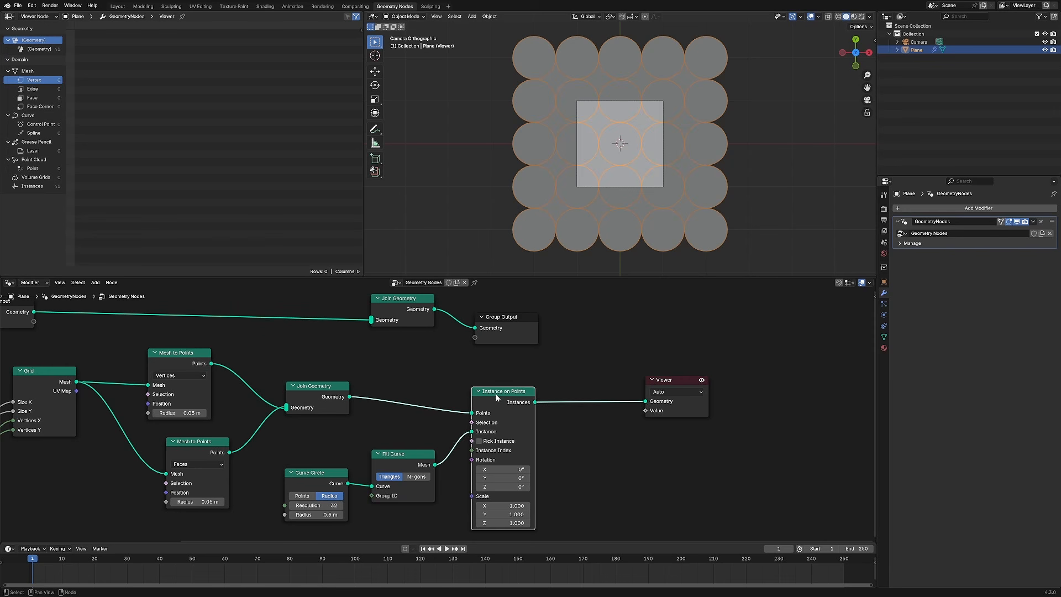
pyautogui.moveTo(368, 433); pyautogui.dragTo(278, 419, button='middle')
pyautogui.click(300, 419)
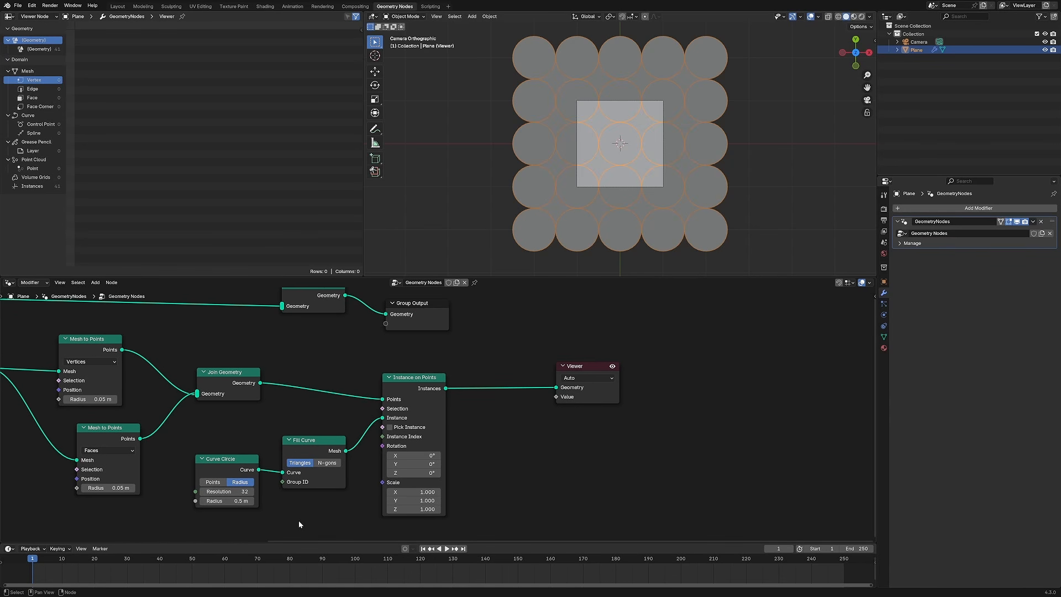
# Move the Curve Circle node further below Fill Curve and set its radius to 0.5 m
pyautogui.moveTo(222, 463); pyautogui.dragTo(253, 471)
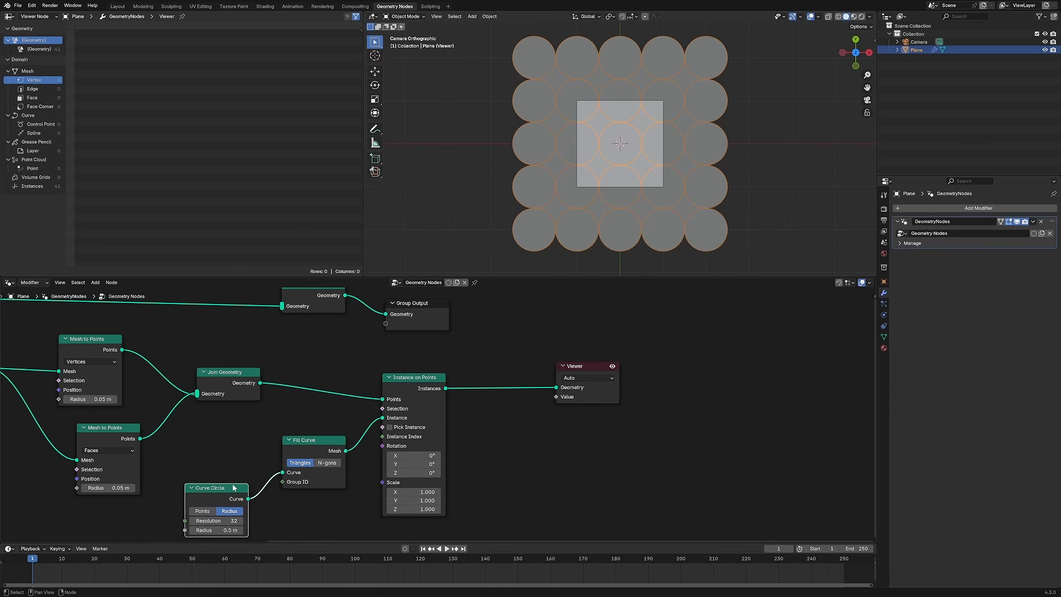
pyautogui.moveTo(215, 530)
pyautogui.mouseDown()
pyautogui.moveTo(243, 530)
pyautogui.moveTo(215, 530)
pyautogui.mouseUp()
pyautogui.click(216, 530)
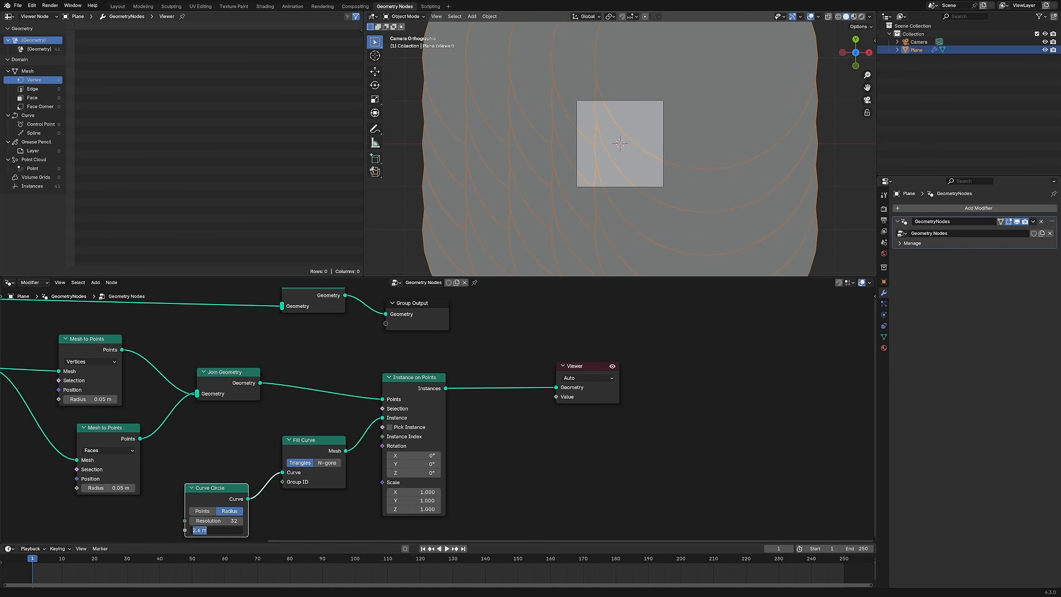
pyautogui.write('.5')
pyautogui.press('Return')
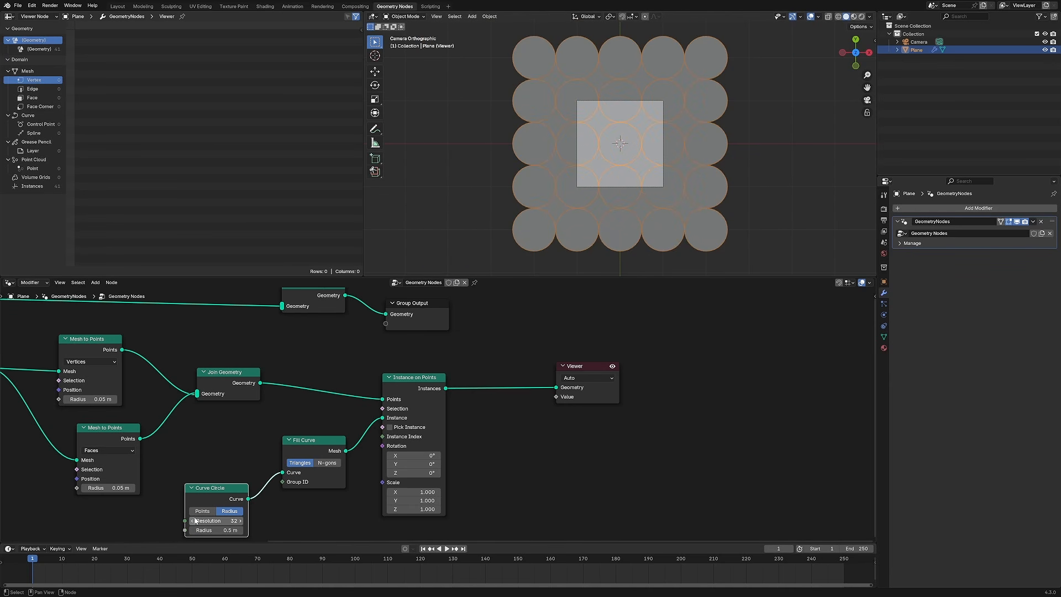
# Insert a Translate Instances node between Instance on Points and the Viewer, spacing the nodes apart
pyautogui.moveTo(431, 391); pyautogui.dragTo(418, 391)
pyautogui.hotkey('shift', 'a')
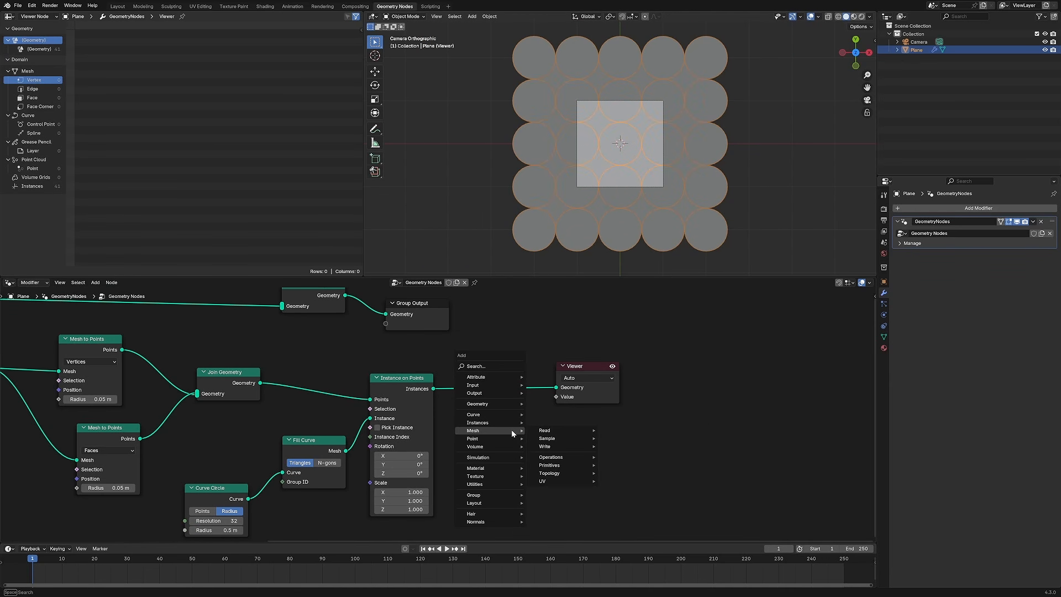
pyautogui.write('translate')
pyautogui.press('Return')
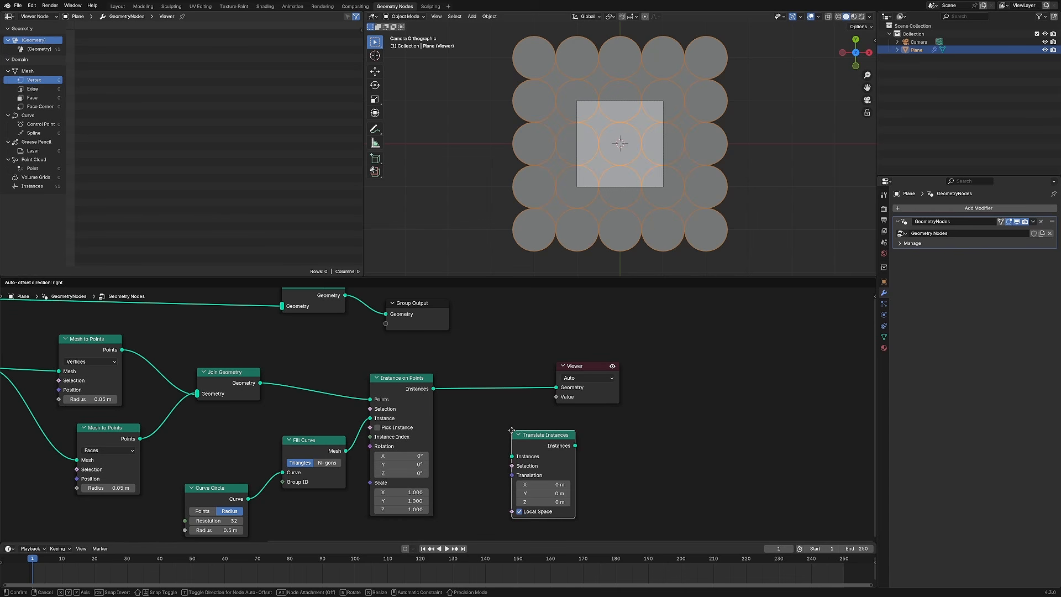
pyautogui.click(502, 385)
pyautogui.moveTo(599, 365); pyautogui.dragTo(674, 359)
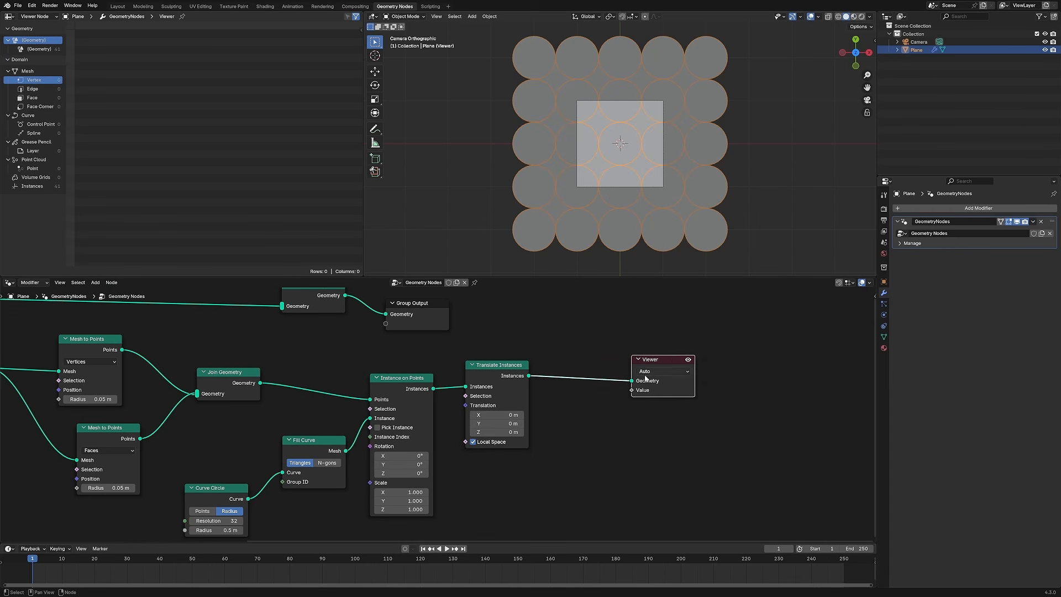
pyautogui.moveTo(486, 365); pyautogui.dragTo(504, 367)
# Add a Combine XYZ node below the Translate Instances node
pyautogui.hotkey('shift', 'a')
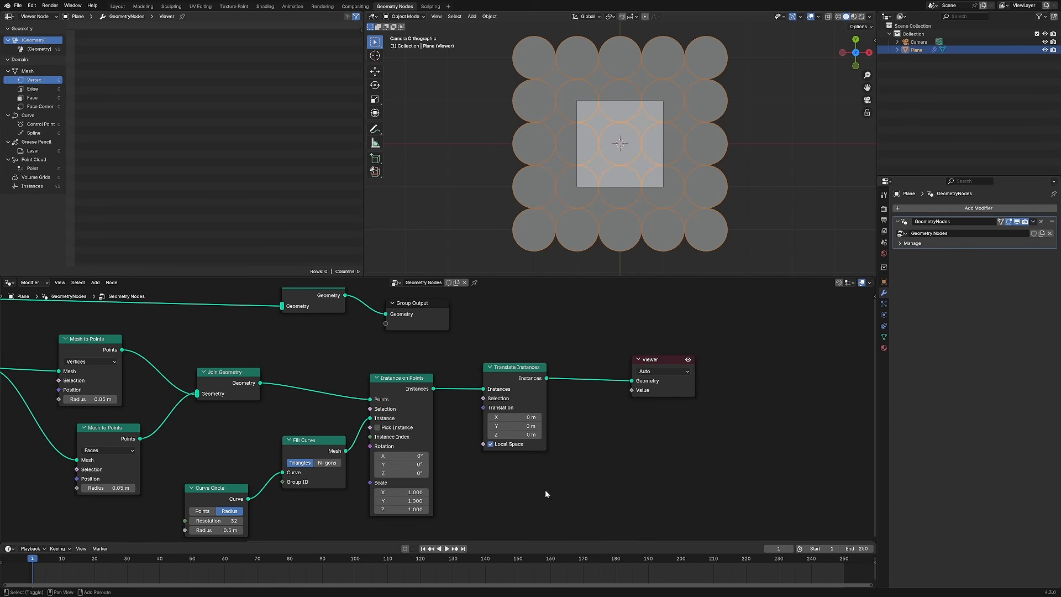
pyautogui.hotkey('shift', 'a')
pyautogui.moveTo(543, 490)
pyautogui.write('coim')
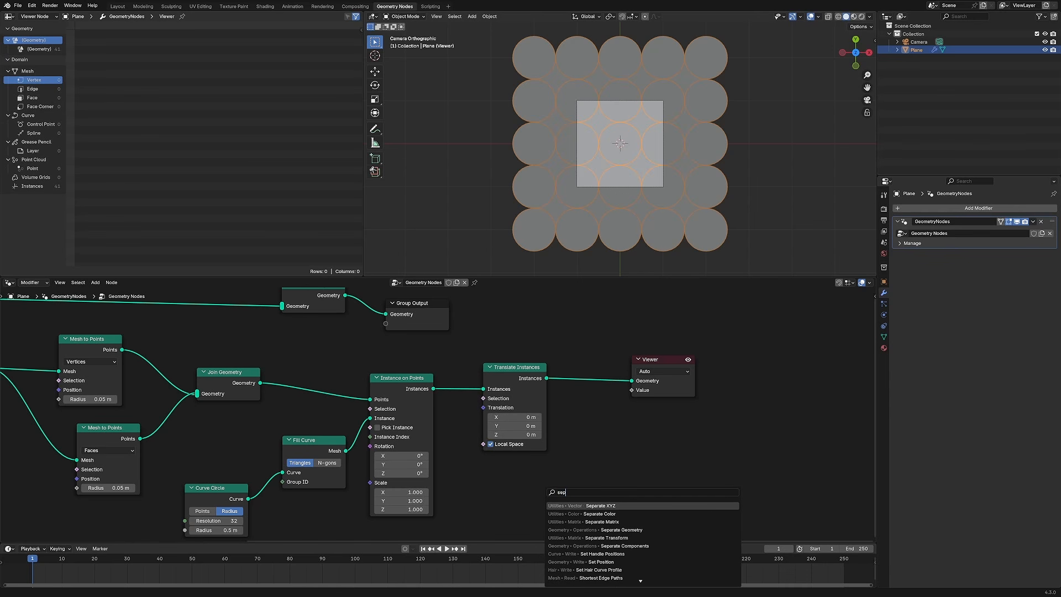
pyautogui.press('BackSpace')
pyautogui.press('BackSpace')
pyautogui.write('mb')
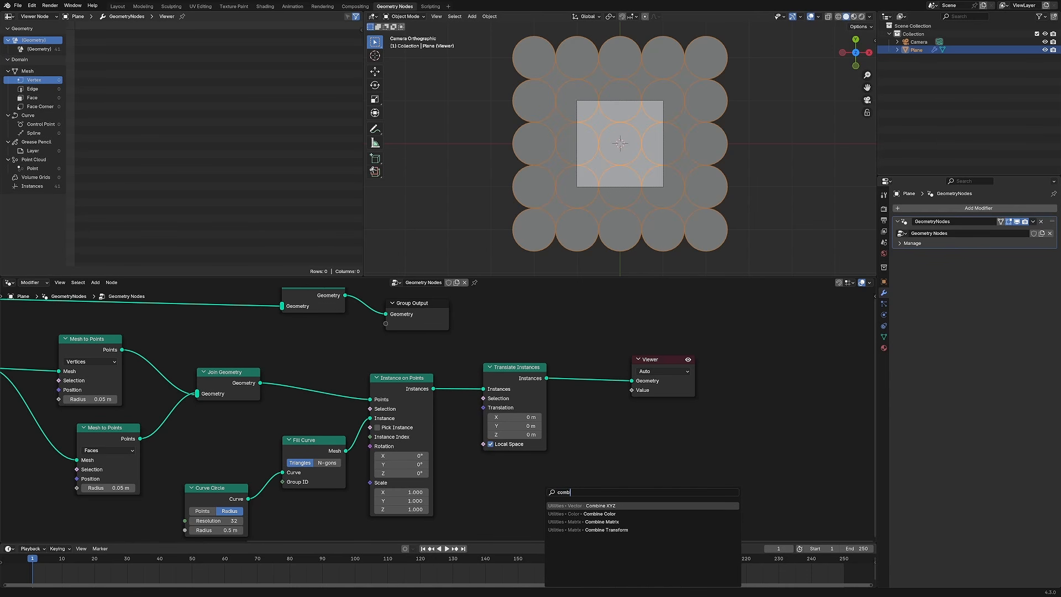
pyautogui.press('Return')
pyautogui.click(587, 486)
# Set the Combine XYZ node's Z to 0.001 and connect its Vector output to the Translation input of Translate Instances
pyautogui.moveTo(568, 514); pyautogui.dragTo(393, 422, button='middle')
pyautogui.doubleClick(351, 439)
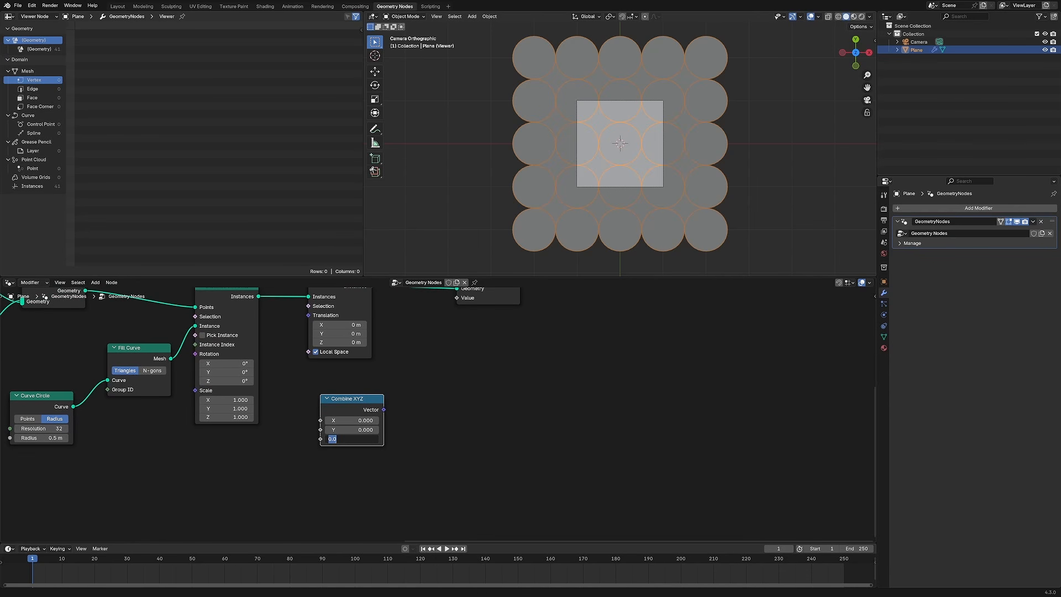
pyautogui.write('.001')
pyautogui.press('Return')
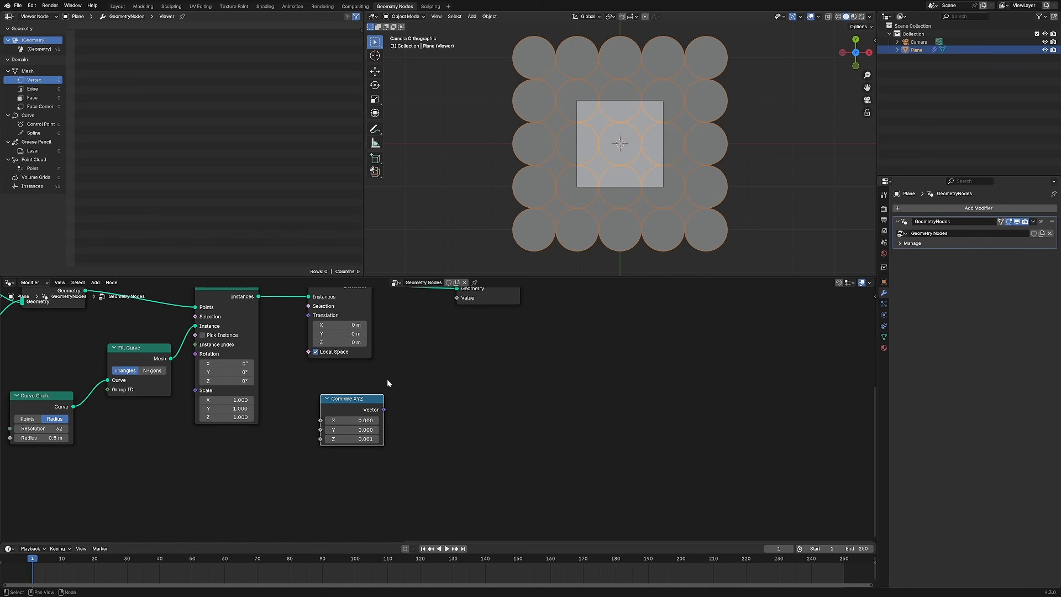
pyautogui.moveTo(353, 398); pyautogui.dragTo(308, 314)
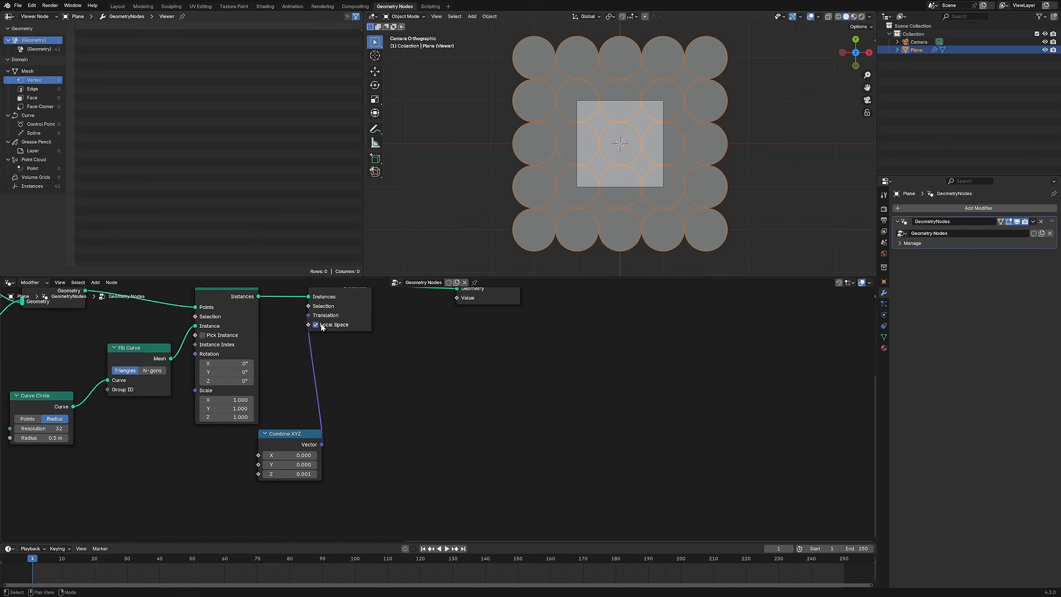
# Insert a Vector Math node on the link between Combine XYZ and the Translation input
pyautogui.moveTo(306, 404); pyautogui.dragTo(379, 442, button='middle')
pyautogui.hotkey('shift', 'a')
pyautogui.moveTo(461, 457)
pyautogui.write('vecot')
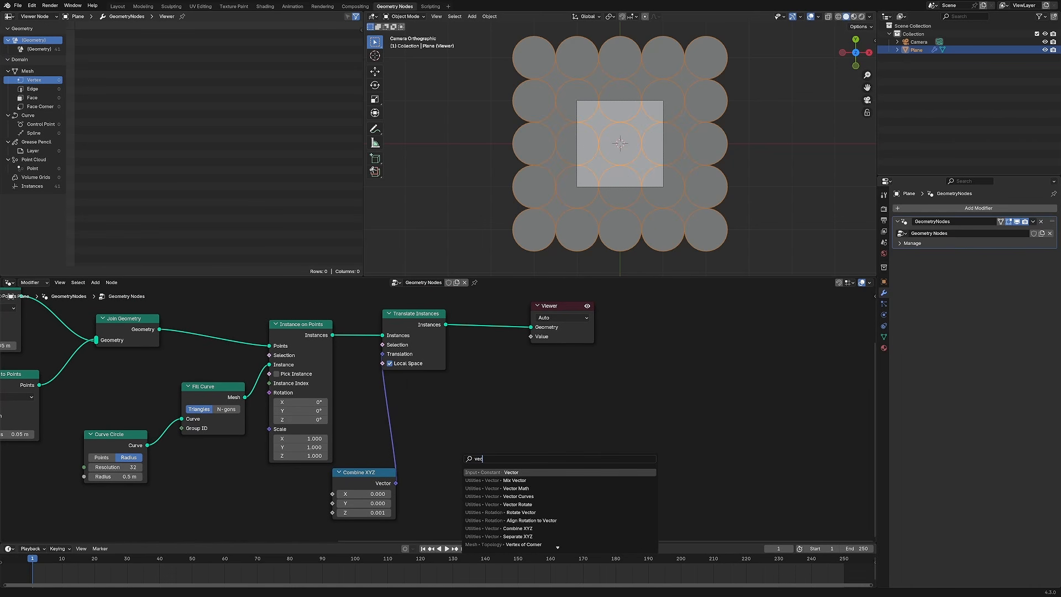
pyautogui.press('Down')
pyautogui.press('Down')
pyautogui.press('Down')
pyautogui.press('Return')
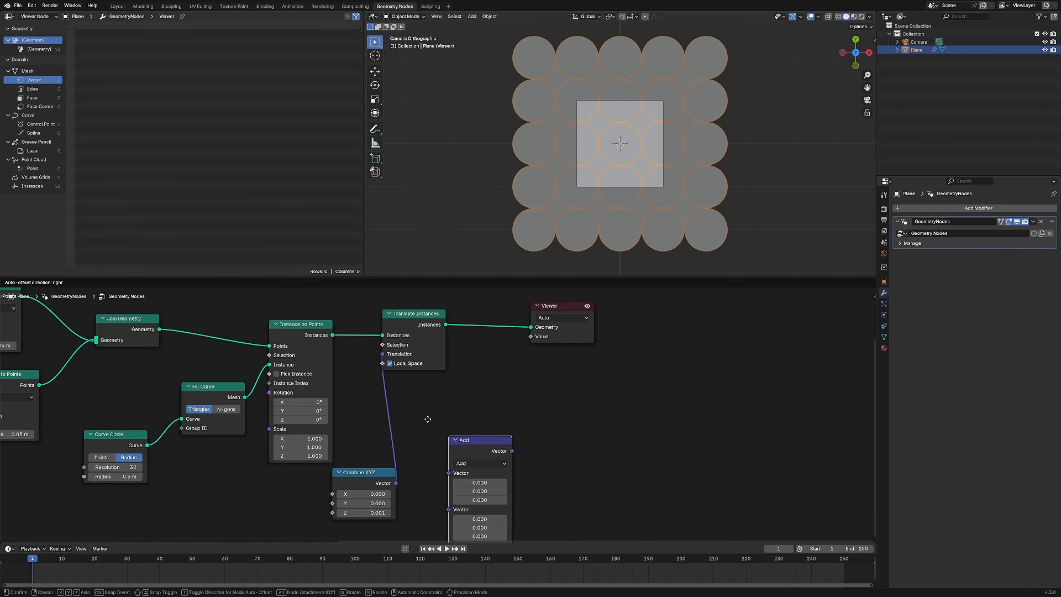
pyautogui.click(436, 397)
# Add an Index node and connect it to the second Vector input of the Vector Math node
pyautogui.hotkey('shift', 'a')
pyautogui.write('index')
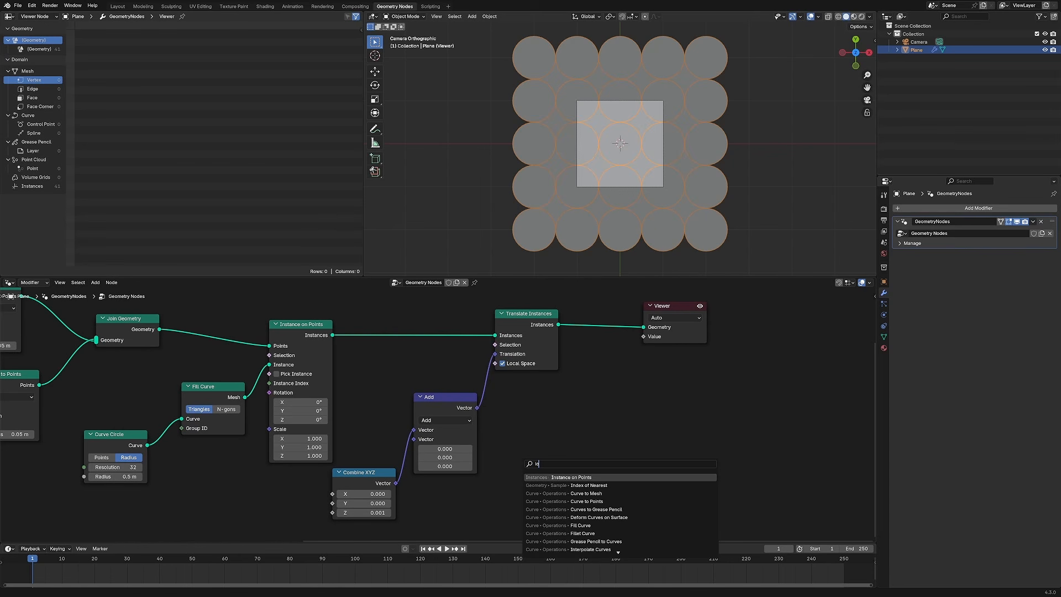
pyautogui.press('Return')
pyautogui.click(420, 505)
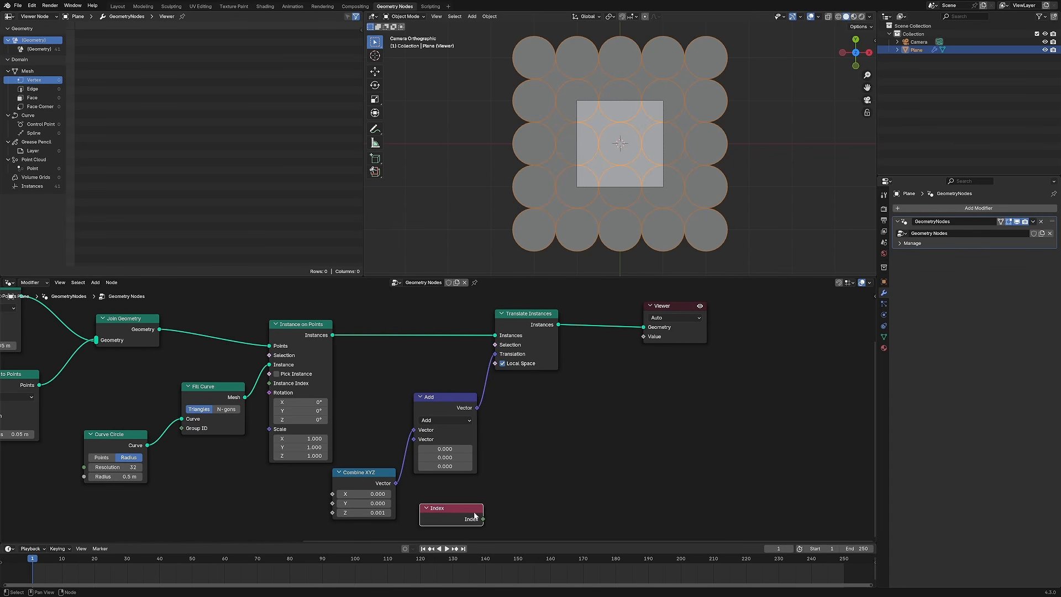
pyautogui.moveTo(484, 518); pyautogui.dragTo(420, 448)
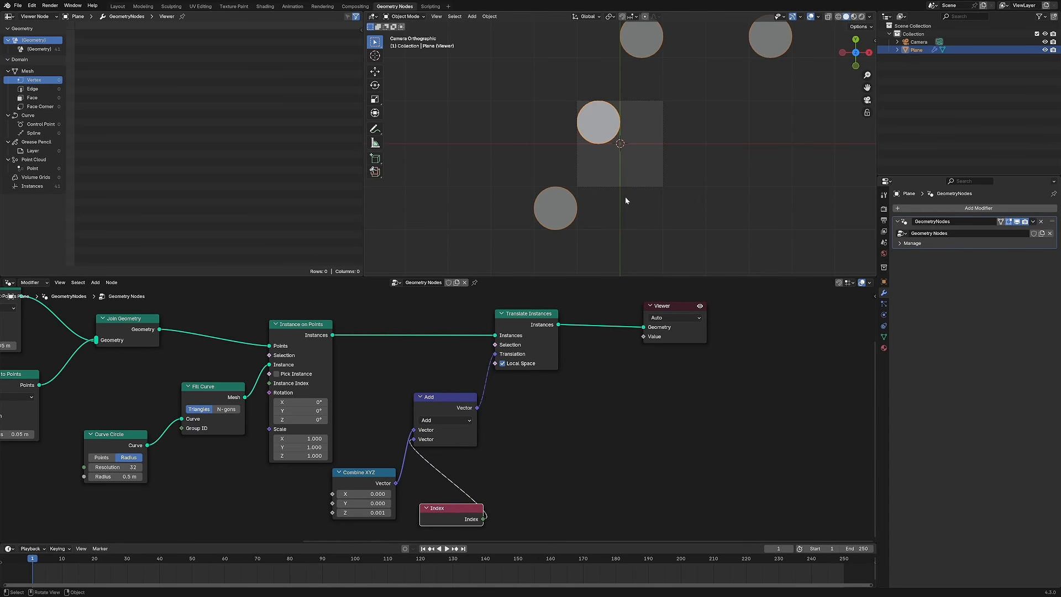
# Spread out the Combine XYZ and Vector Math nodes and switch the Vector Math operation to Multiply
pyautogui.moveTo(625, 197); pyautogui.dragTo(632, 108, button='middle')
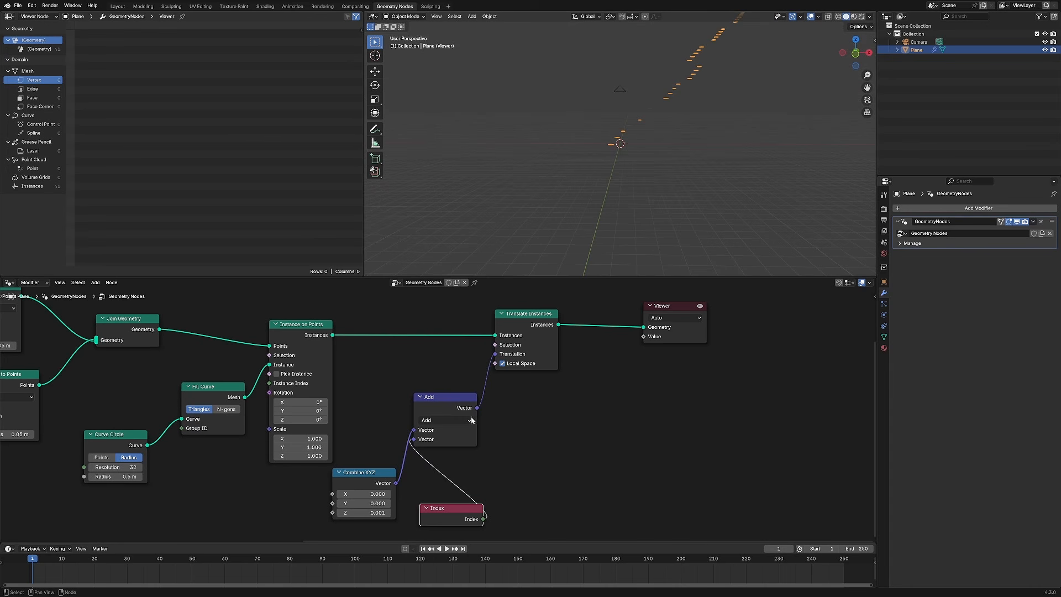
pyautogui.moveTo(370, 482); pyautogui.dragTo(335, 481)
pyautogui.moveTo(466, 395); pyautogui.dragTo(498, 390)
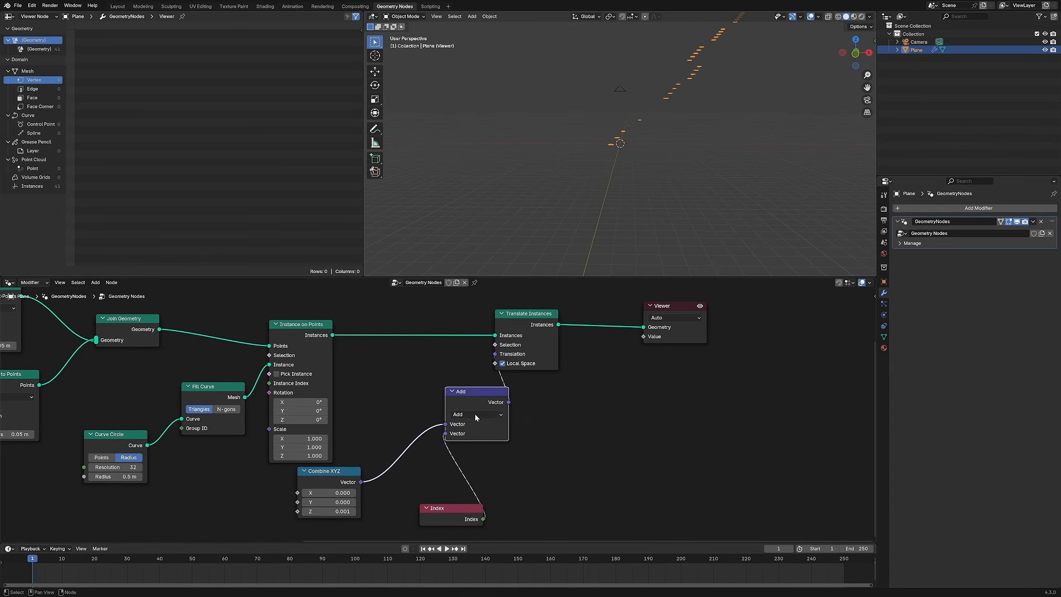
pyautogui.click(482, 414)
pyautogui.click(470, 456)
# Try a Z value of 0.101 in Combine XYZ to see the circles stack, and set it back to 0.001
pyautogui.scroll(6, 626, 157)
pyautogui.moveTo(625, 171); pyautogui.dragTo(601, 156, button='middle')
pyautogui.click(354, 513)
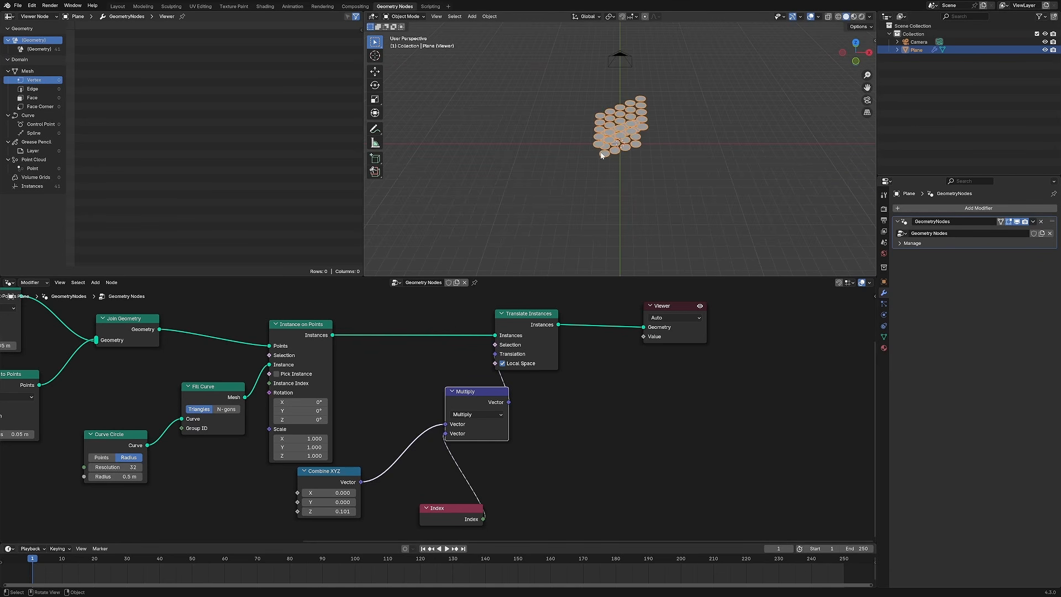
pyautogui.click(339, 511)
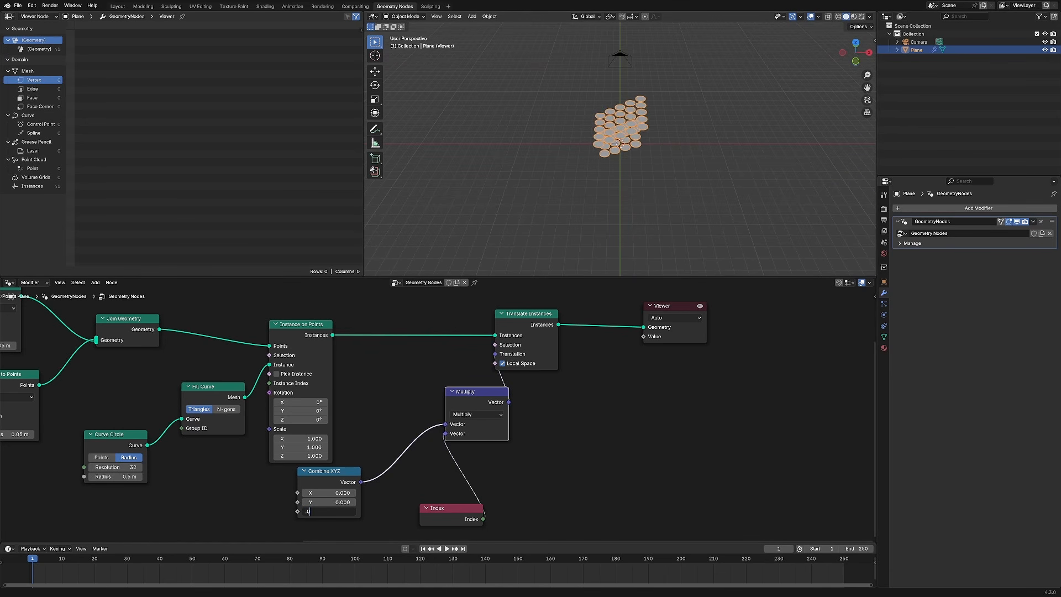
pyautogui.press('Return')
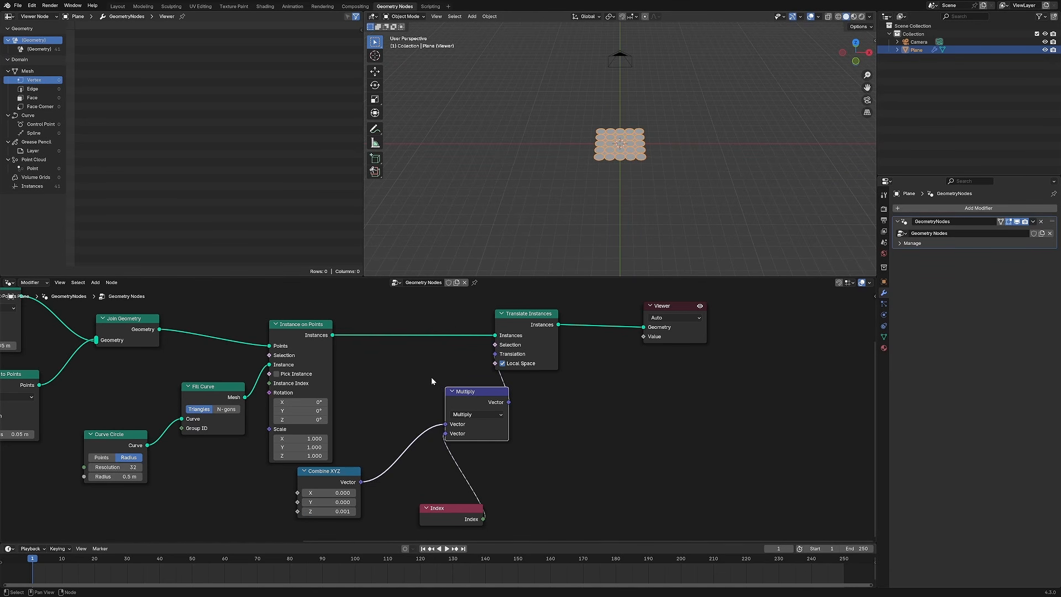
# Return to the camera view, switch the viewport to Material Preview shading and select the plane
pyautogui.click(594, 238)
pyautogui.moveTo(637, 178); pyautogui.dragTo(611, 211, button='middle')
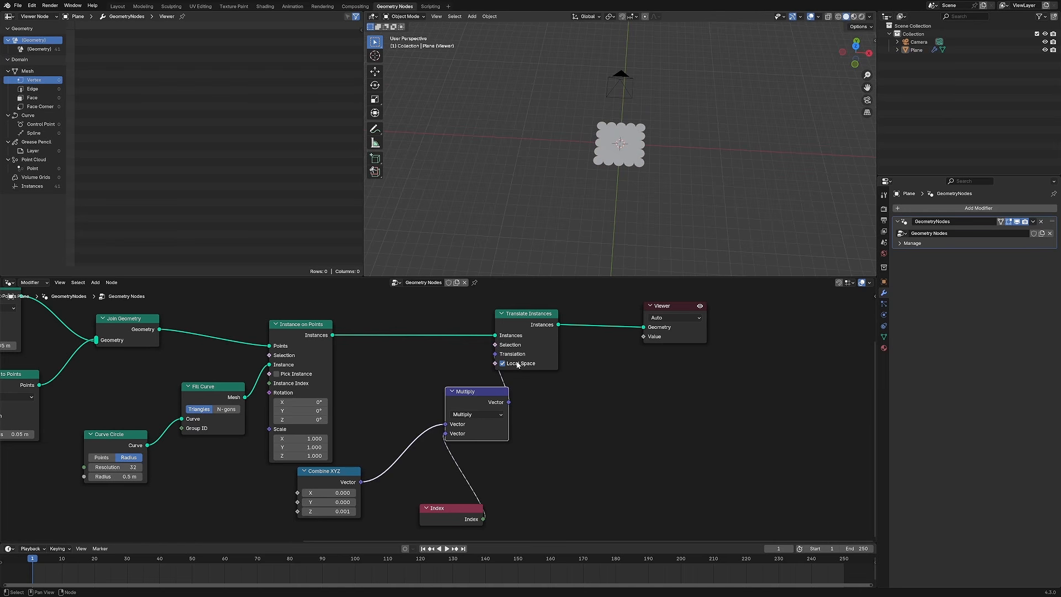
pyautogui.press('KP_0')
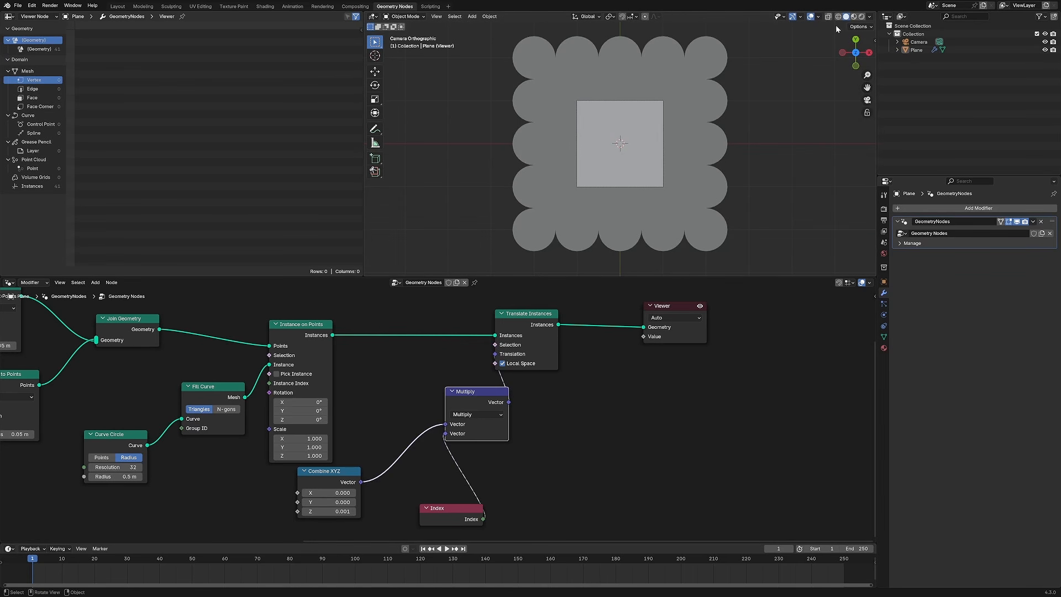
pyautogui.click(853, 16)
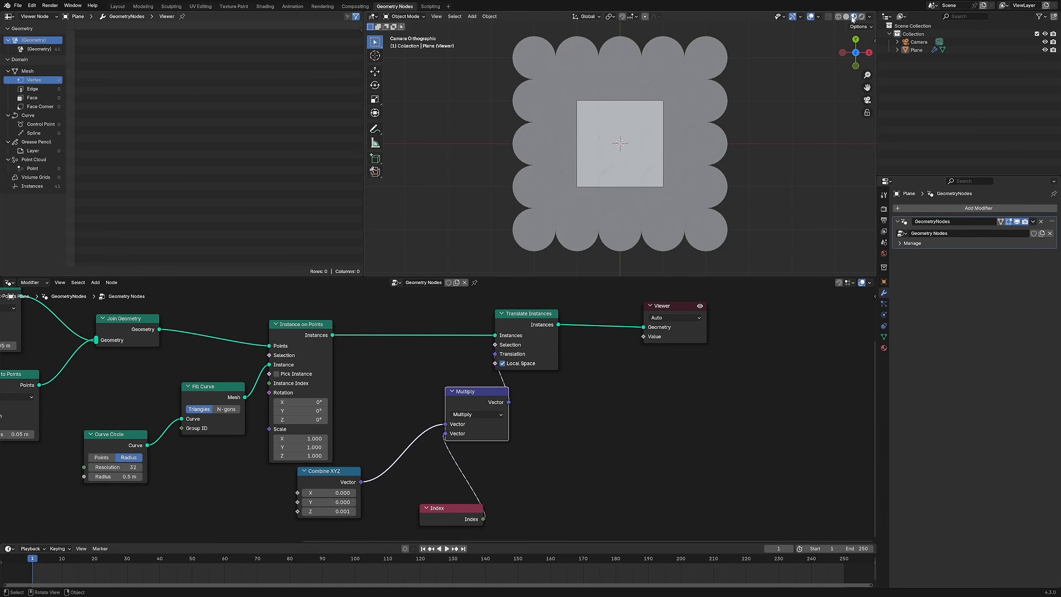
pyautogui.click(544, 178)
# Make room around Fill Curve and insert a Set Material node between Fill Curve and Instance on Points
pyautogui.moveTo(216, 395); pyautogui.dragTo(362, 388, button='middle')
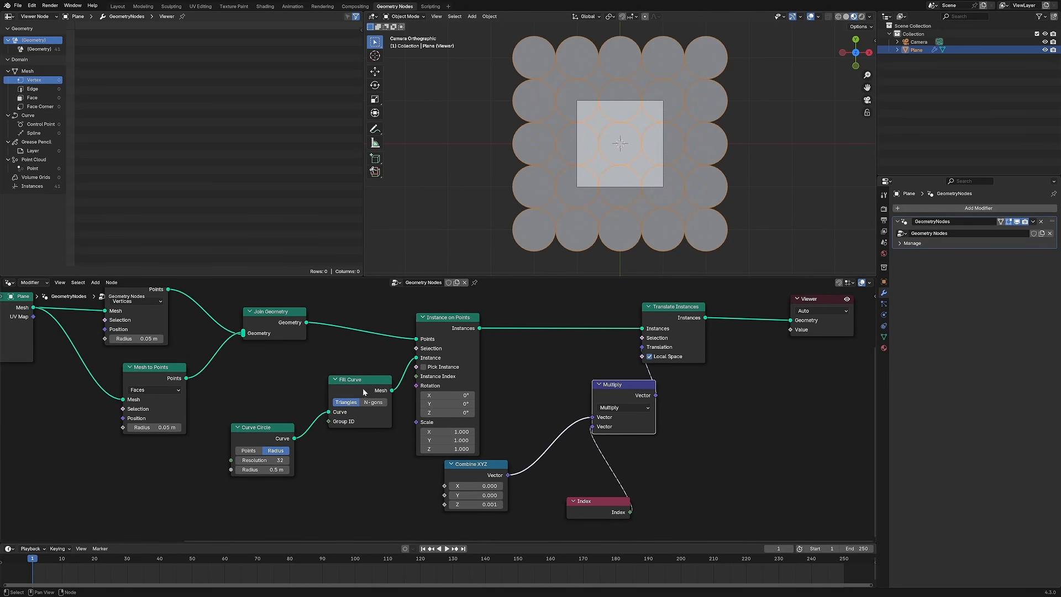
pyautogui.moveTo(261, 389); pyautogui.dragTo(379, 497)
pyautogui.moveTo(336, 389); pyautogui.dragTo(290, 431)
pyautogui.hotkey('shift', 'a')
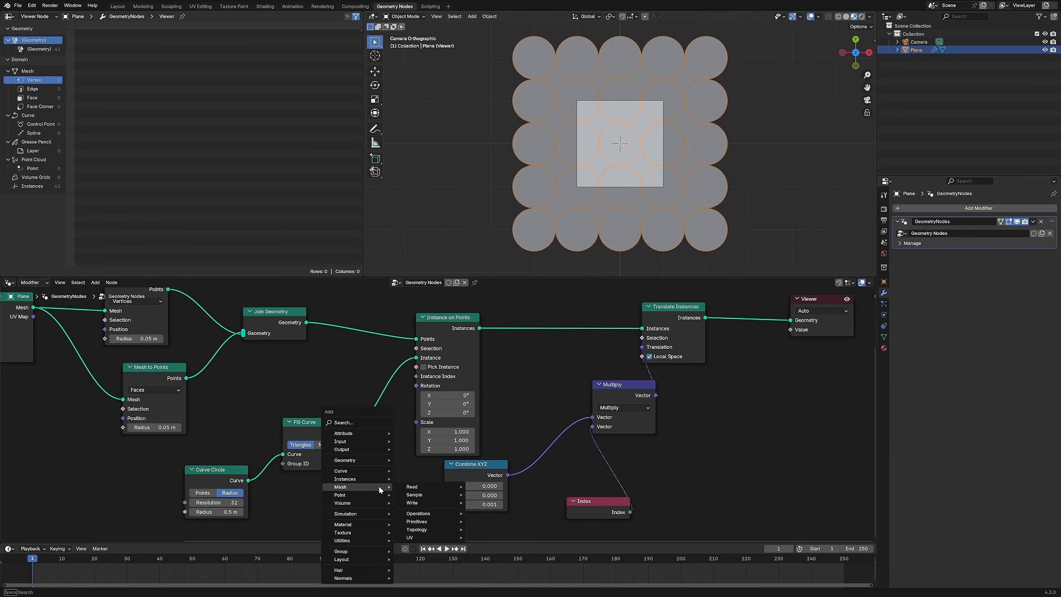
pyautogui.write('set mat')
pyautogui.press('Return')
pyautogui.click(365, 385)
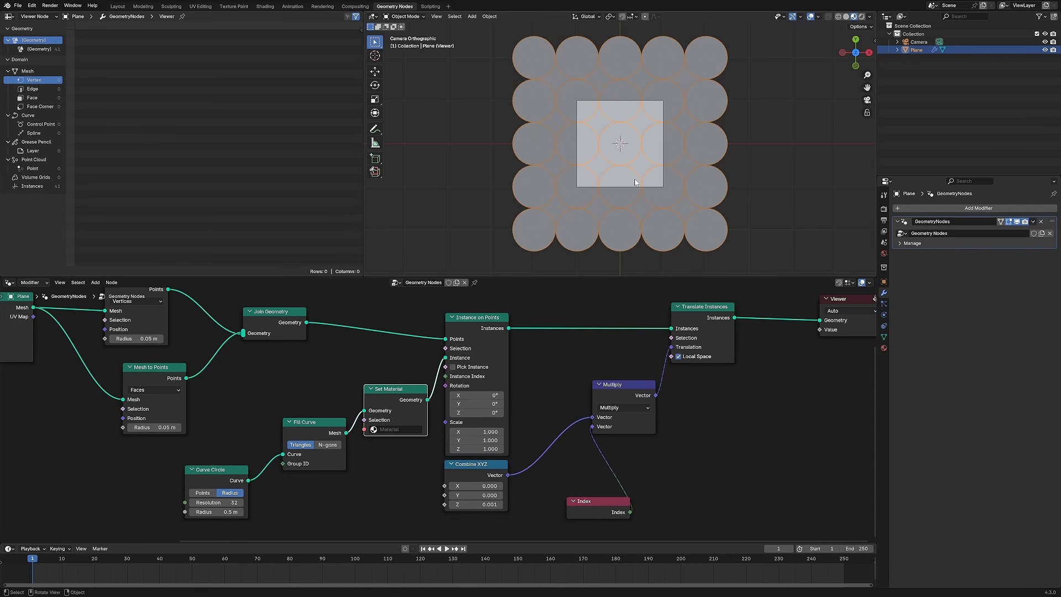
# Check the stacked circles from the side, return to the camera view and move Combine XYZ clear of Instance on Points
pyautogui.moveTo(630, 183); pyautogui.dragTo(634, 116, button='middle')
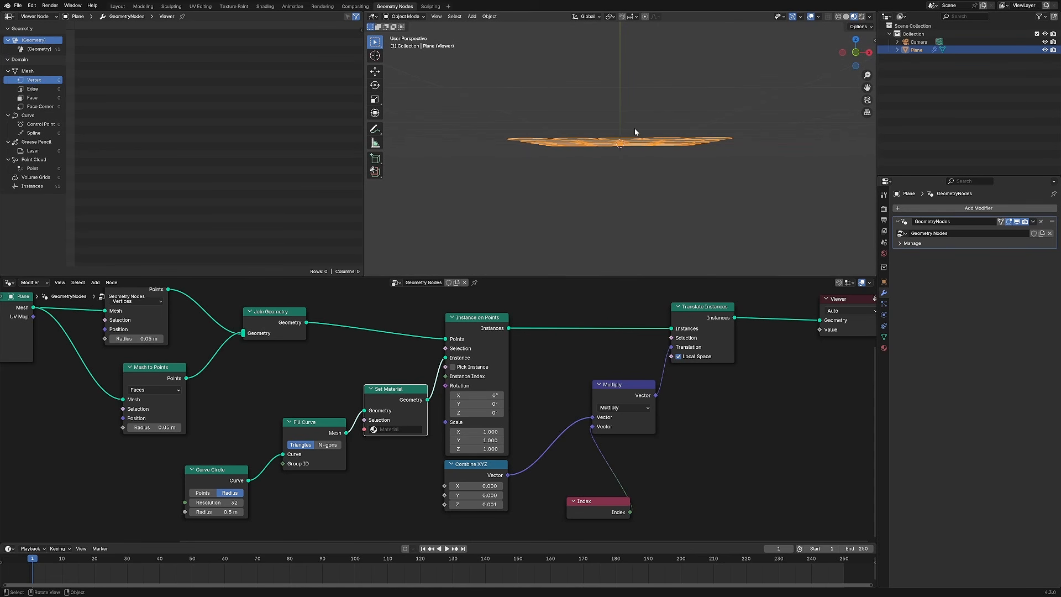
pyautogui.click(620, 111)
pyautogui.press('KP_0')
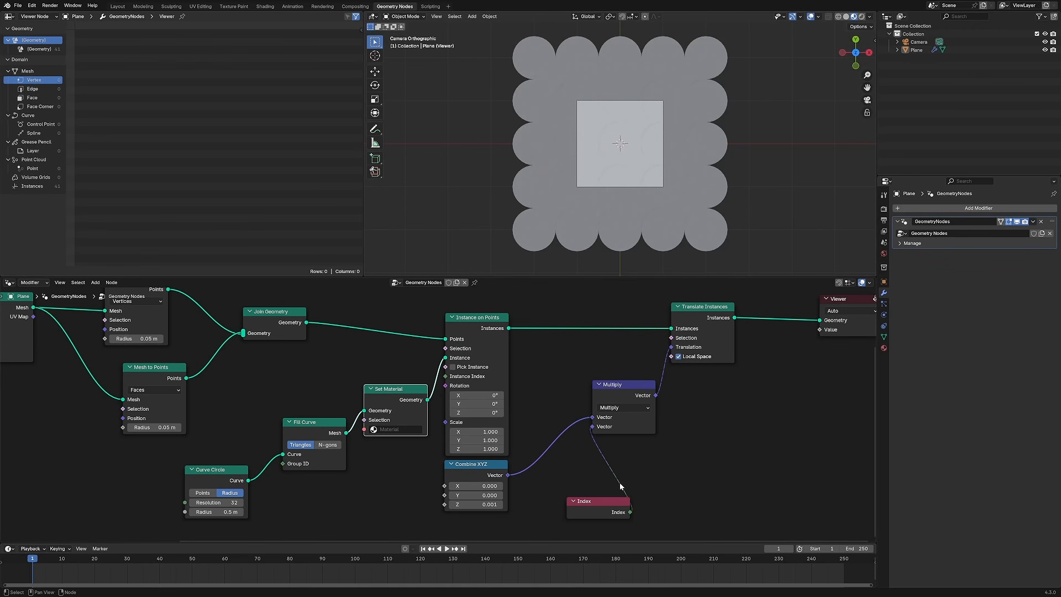
pyautogui.moveTo(470, 464); pyautogui.dragTo(517, 471)
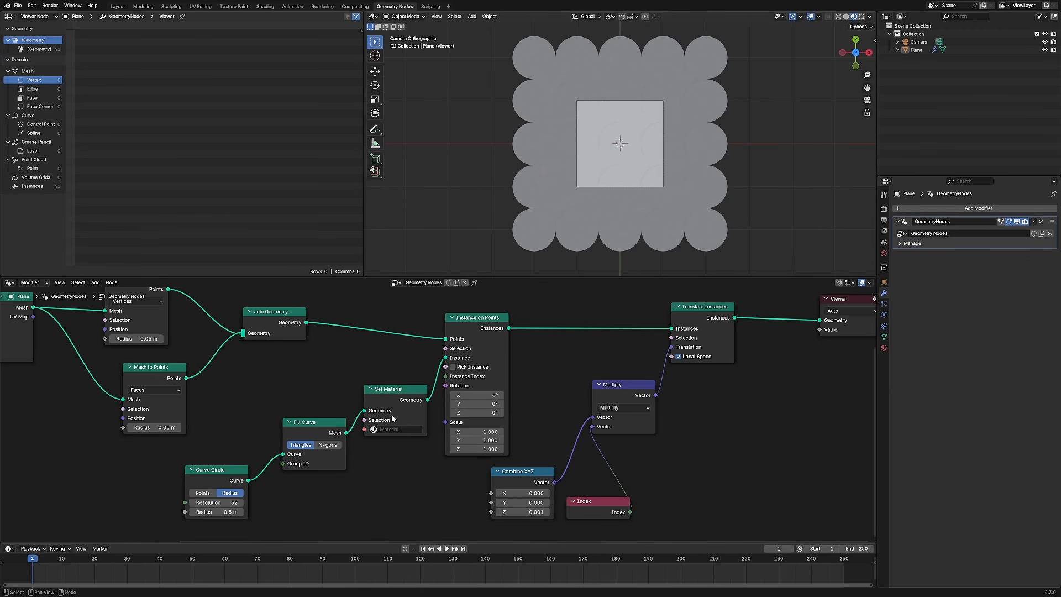
# Switch to the Shading workspace and create a new material named wave on the plane
pyautogui.click(266, 6)
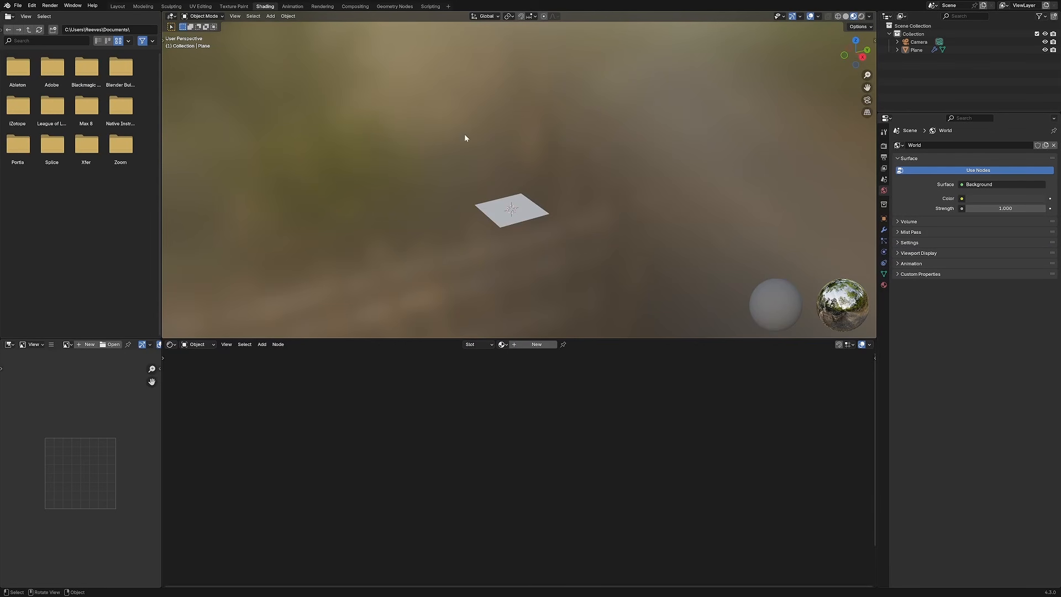
pyautogui.click(530, 209)
pyautogui.click(534, 344)
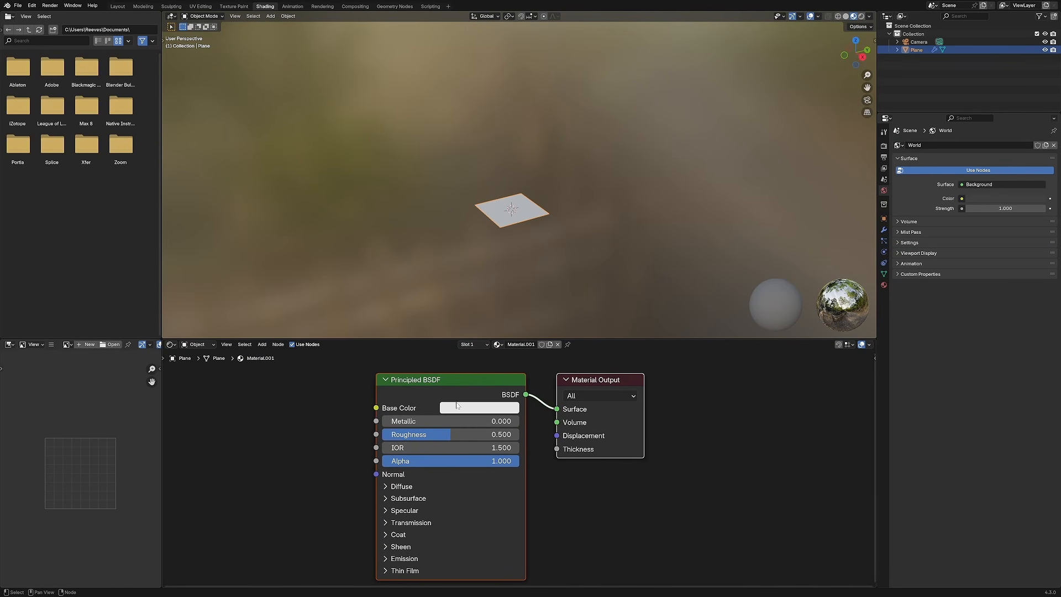
pyautogui.click(516, 344)
pyautogui.write('wave')
pyautogui.press('Return')
# Set the wave material's base color to a salmon red
pyautogui.click(484, 408)
pyautogui.moveTo(492, 278); pyautogui.dragTo(490, 291)
pyautogui.click(346, 382)
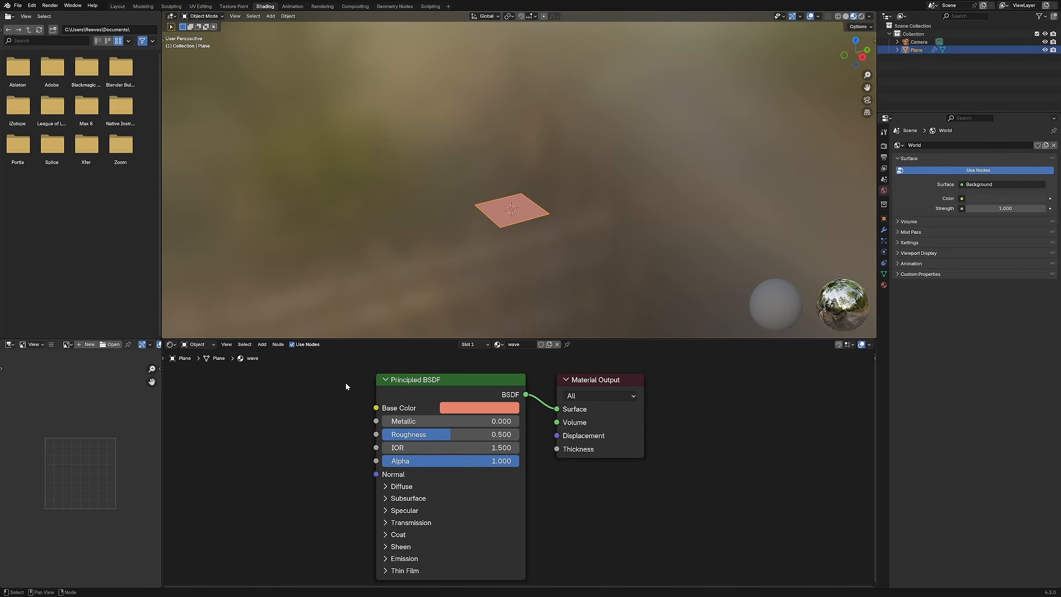
# Add a Wave Texture node beside the Principled BSDF in the wave material
pyautogui.click(393, 392)
pyautogui.hotkey('shift', 'a')
pyautogui.write('wav')
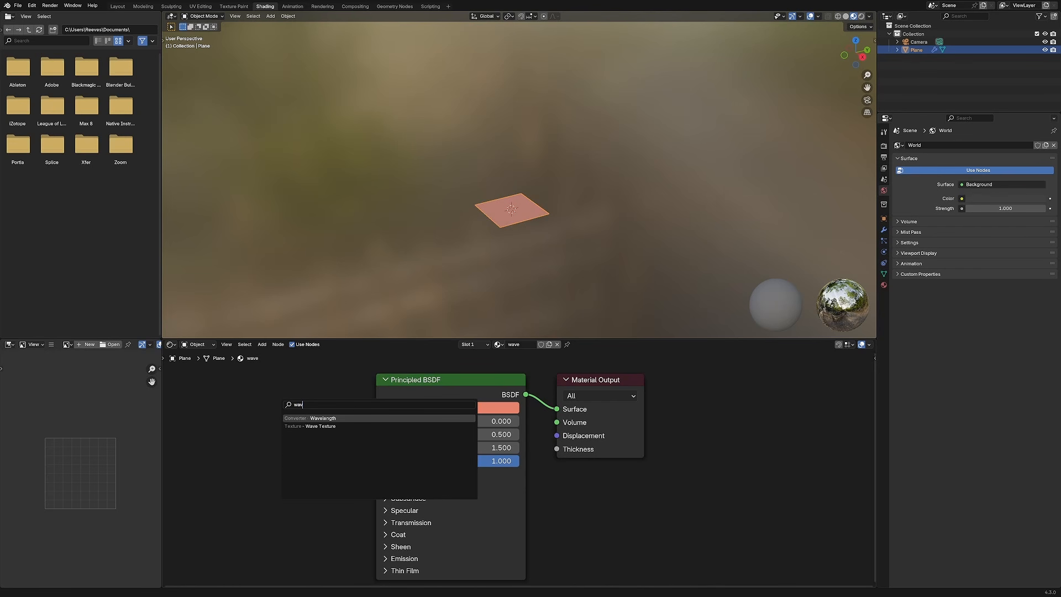
pyautogui.press('Down')
pyautogui.press('Return')
pyautogui.click(214, 421)
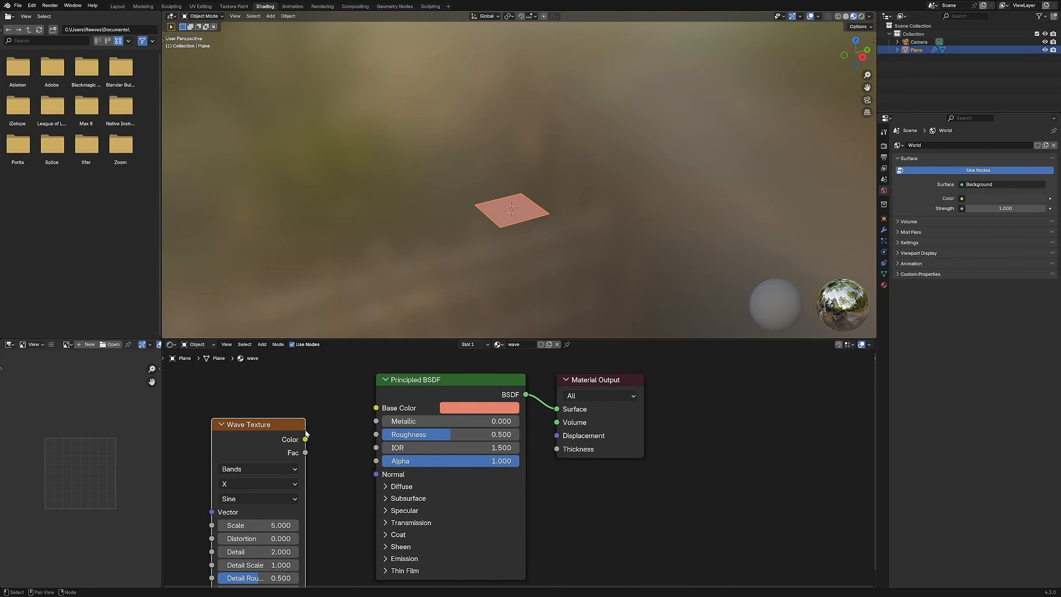
# Replace the Principled BSDF with an Emission node, linking the Wave Texture color into it and its output to the Material Output surface
pyautogui.scroll(-3, 265, 415)
pyautogui.click(439, 398)
pyautogui.press('Delete')
pyautogui.hotkey('shift', 'a')
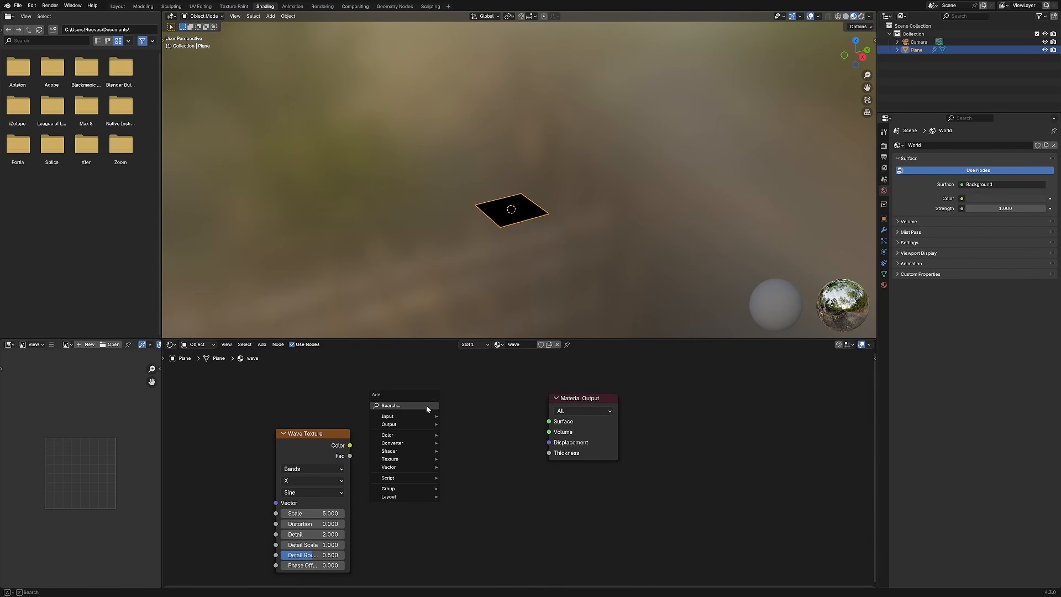
pyautogui.write('emi')
pyautogui.press('Return')
pyautogui.click(420, 408)
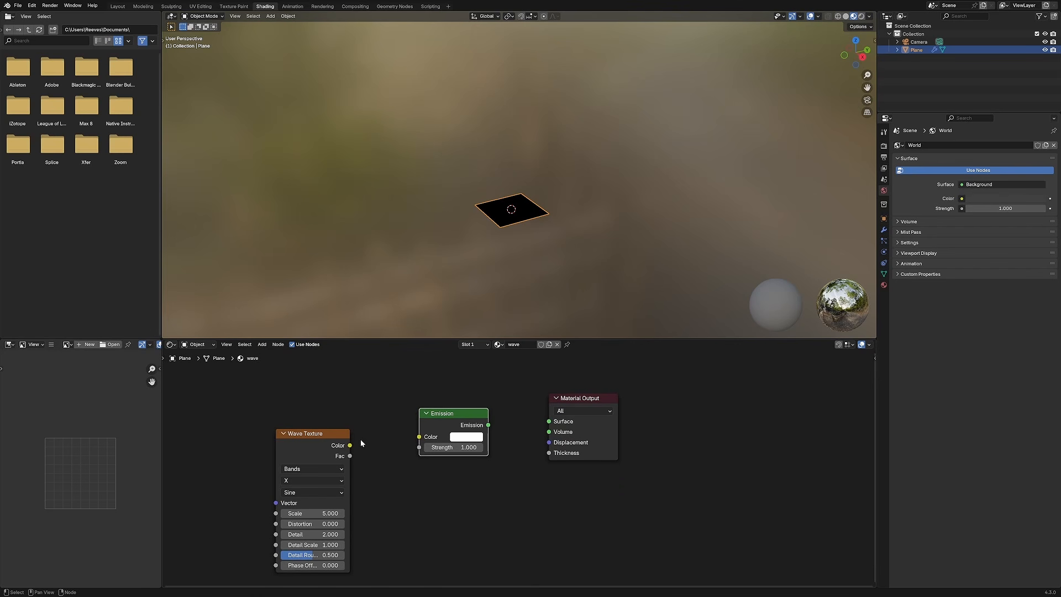
pyautogui.moveTo(349, 445); pyautogui.dragTo(549, 421)
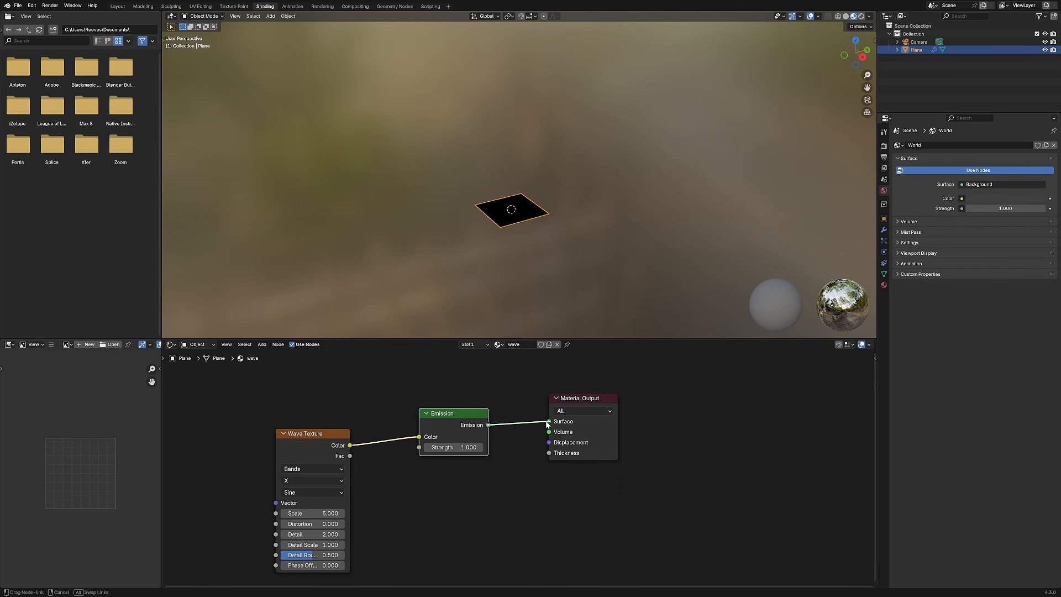
# Add Texture Coordinate and Mapping nodes before the Wave Texture and feed the mapping from Object coordinates
pyautogui.hotkey('ctrl', 't')
pyautogui.moveTo(206, 463); pyautogui.dragTo(418, 400, button='middle')
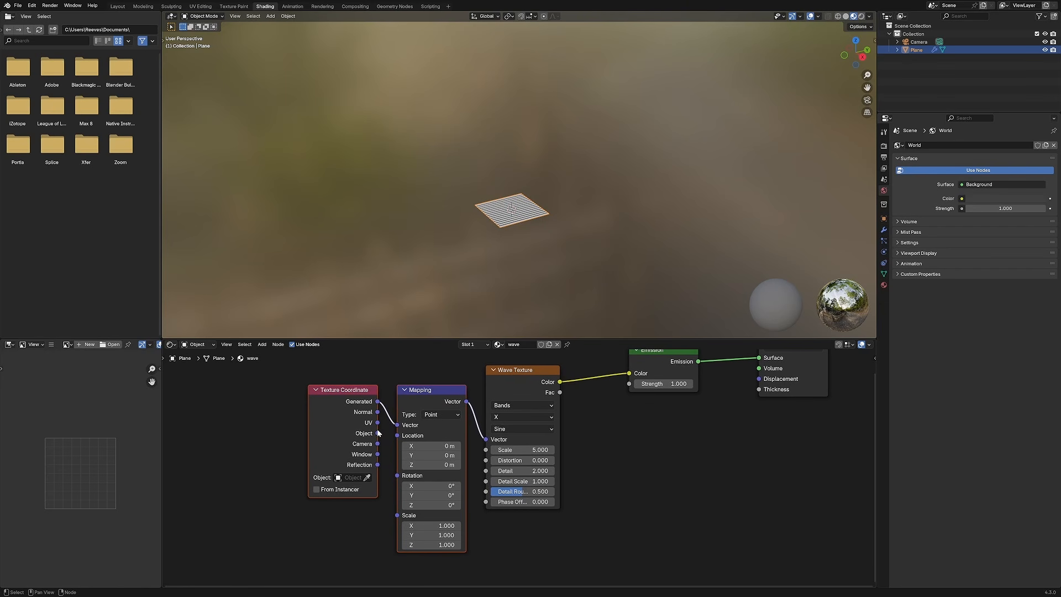
pyautogui.moveTo(378, 433); pyautogui.dragTo(397, 425)
# Set the Wave Texture type to Rings with Spherical direction, viewing the plane through the camera
pyautogui.click(508, 405)
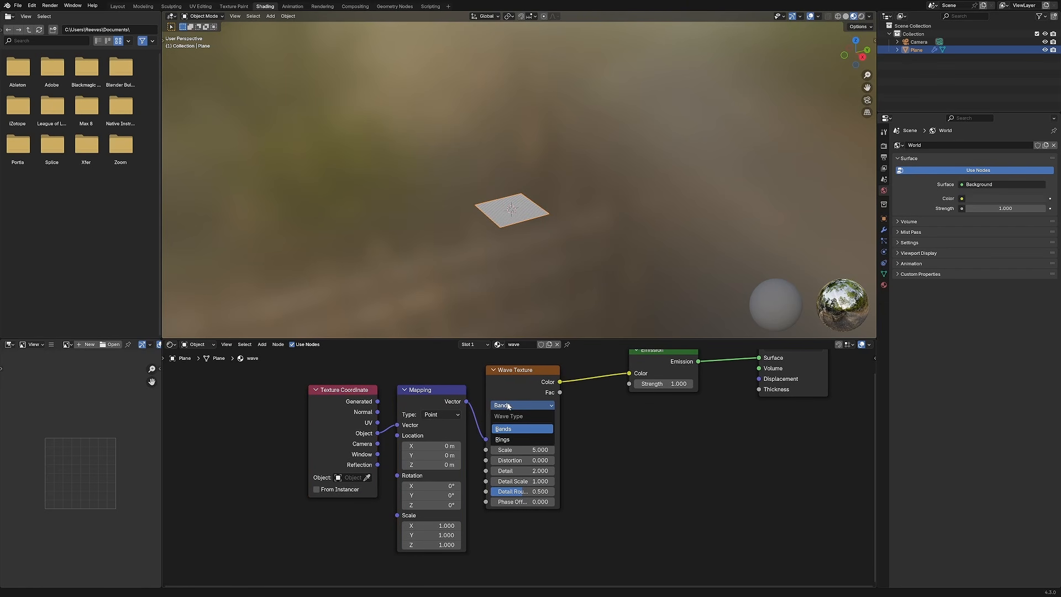
pyautogui.click(508, 440)
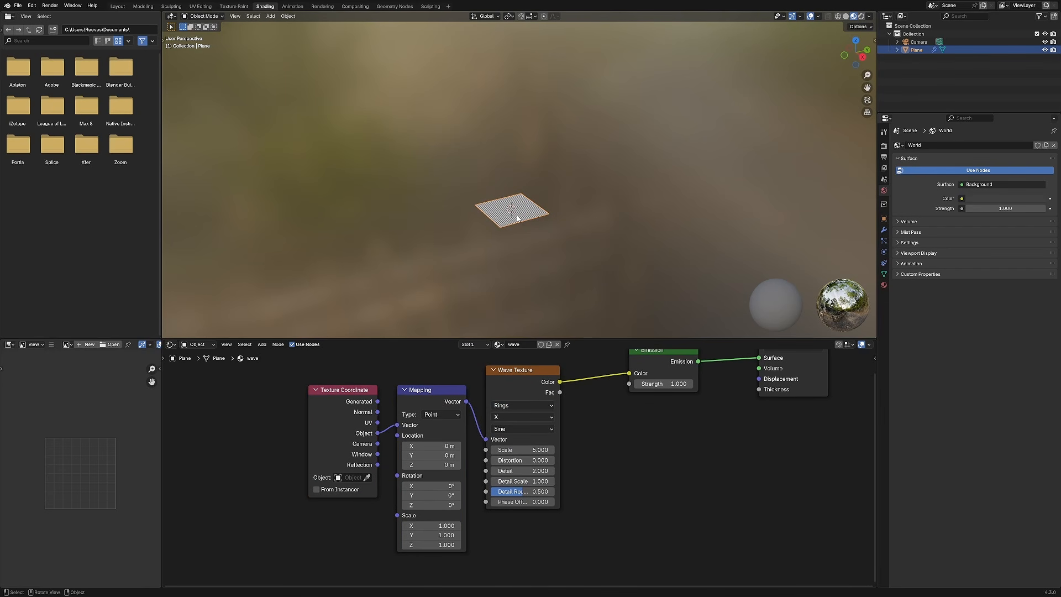
pyautogui.press('KP_0')
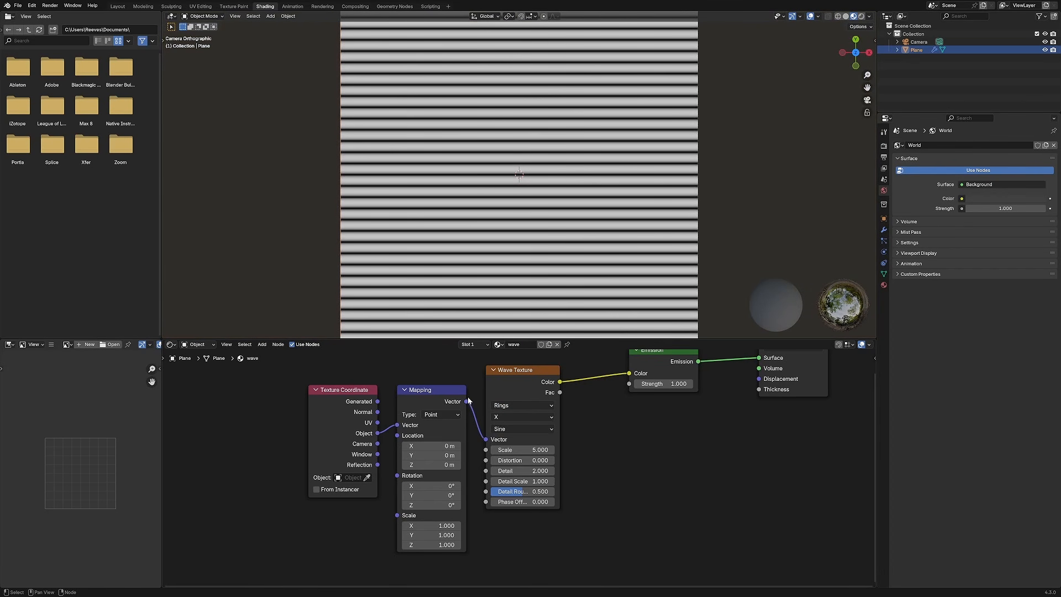
pyautogui.click(448, 414)
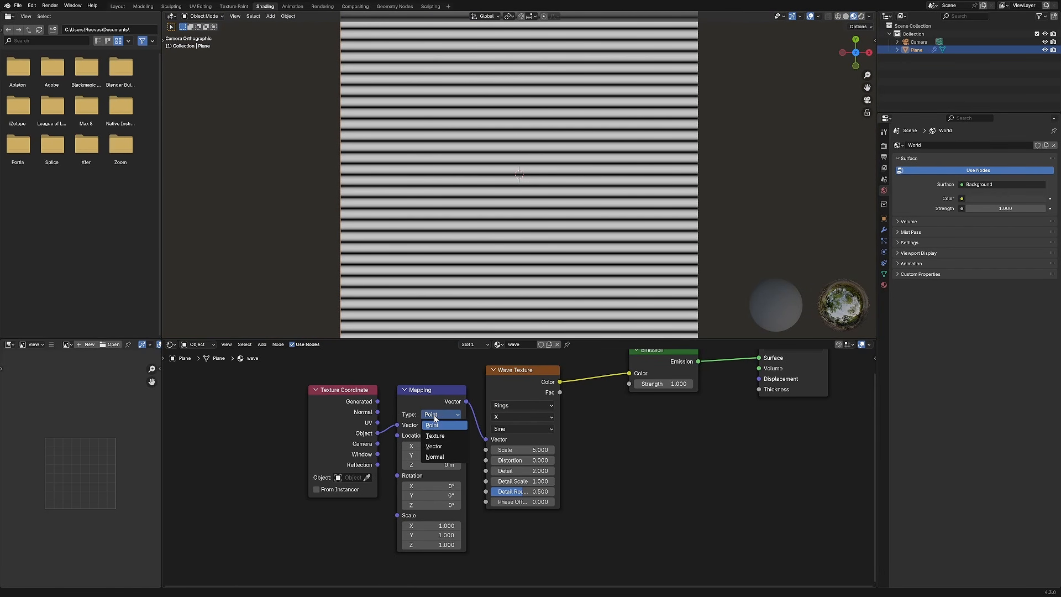
pyautogui.click(522, 417)
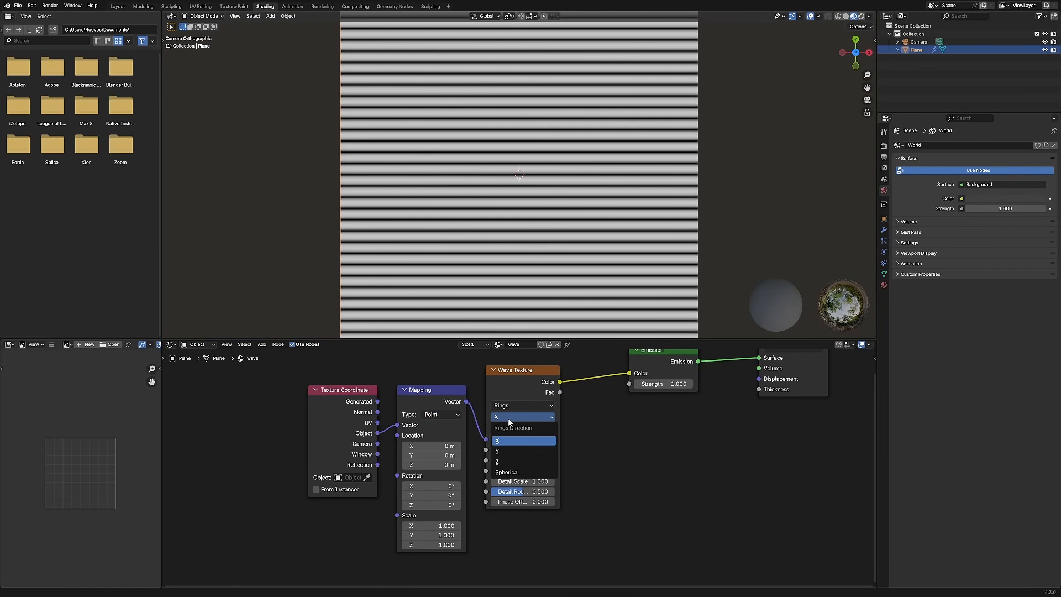
pyautogui.click(517, 476)
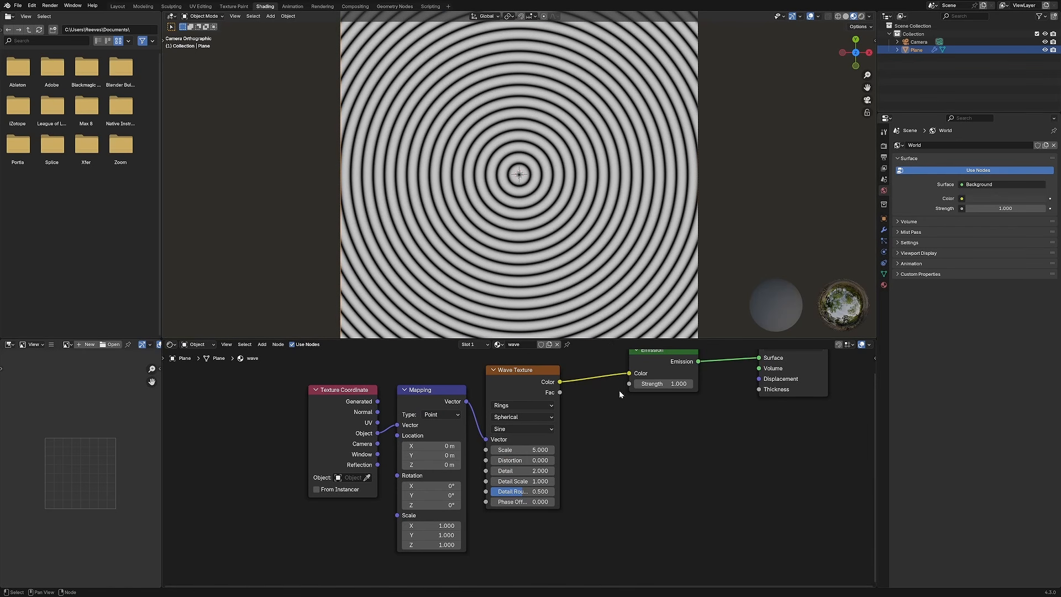
# Return to the Geometry Nodes workspace, move Group Output near Translate Instances and link the translated instances to it
pyautogui.scroll(-4, 525, 397)
pyautogui.click(397, 6)
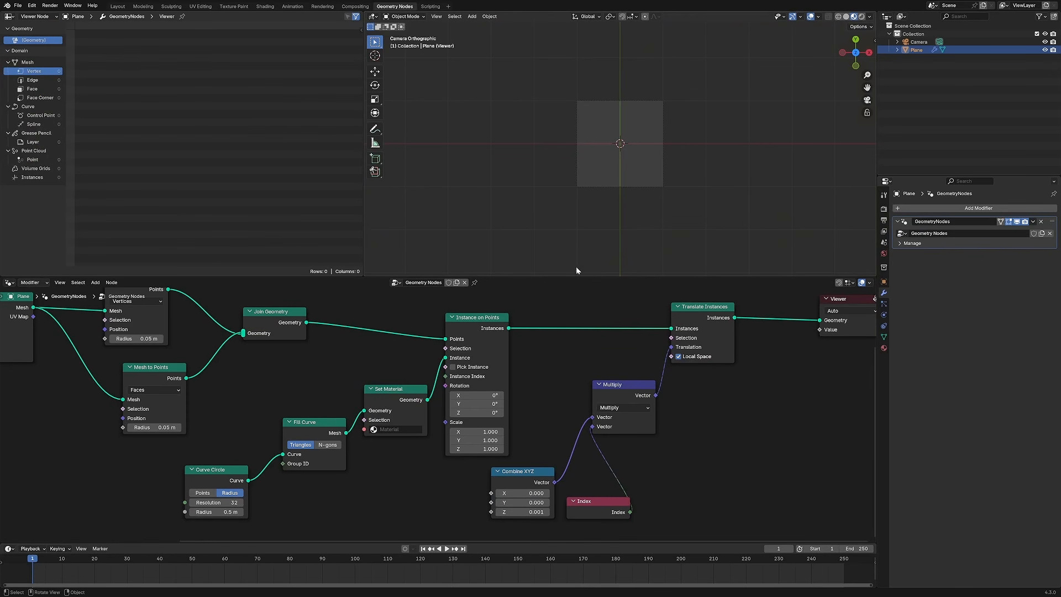
pyautogui.moveTo(659, 251); pyautogui.dragTo(647, 181, button='middle')
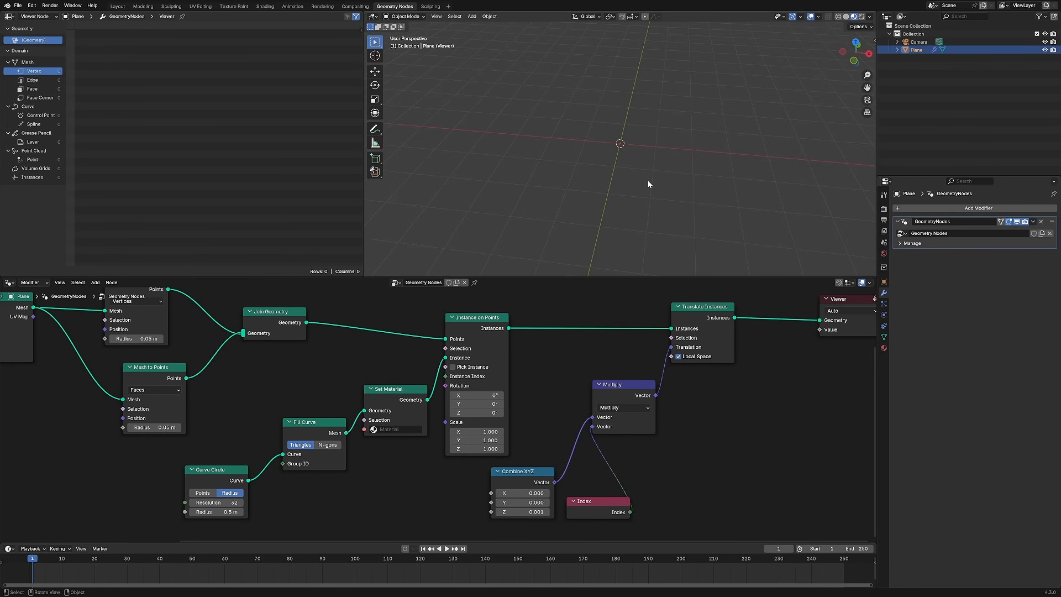
pyautogui.click(828, 71)
pyautogui.click(914, 50)
pyautogui.moveTo(650, 462); pyautogui.dragTo(406, 495, button='middle')
pyautogui.scroll(-3, 519, 396)
pyautogui.moveTo(436, 400); pyautogui.dragTo(535, 397, button='middle')
pyautogui.moveTo(430, 328); pyautogui.dragTo(443, 380, button='middle')
pyautogui.moveTo(394, 360); pyautogui.dragTo(651, 354)
pyautogui.moveTo(594, 411); pyautogui.dragTo(614, 356)
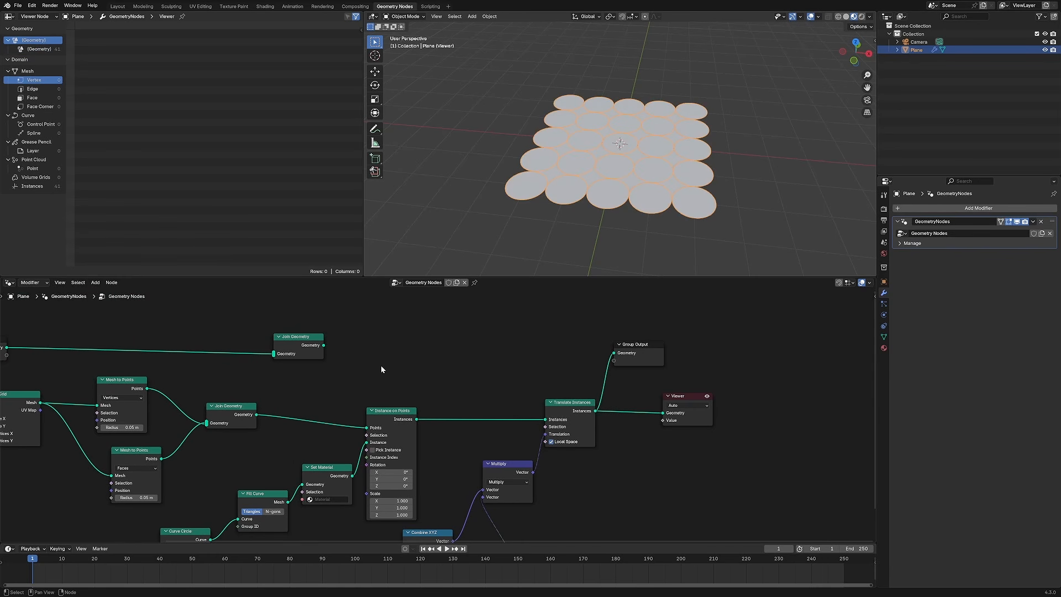
# Move Join Geometry before Group Output, route Translate Instances through it into the output, and delete the Viewer node
pyautogui.moveTo(313, 338); pyautogui.dragTo(593, 335)
pyautogui.moveTo(569, 404); pyautogui.dragTo(554, 350)
pyautogui.click(601, 334)
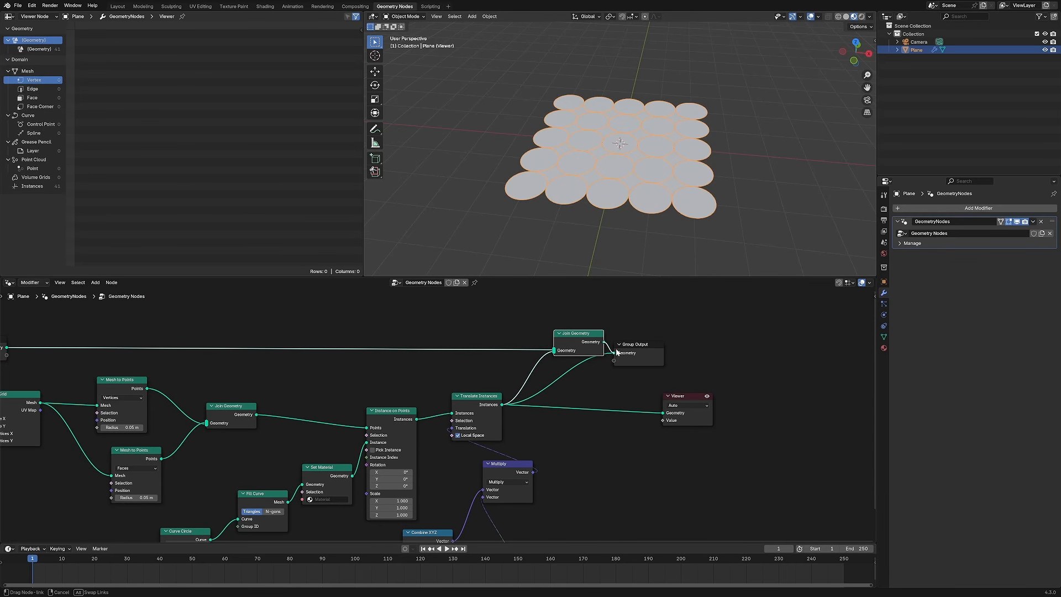
pyautogui.click(680, 396)
pyautogui.press('x')
# Assign the wave material in the Set Material node
pyautogui.moveTo(649, 191); pyautogui.dragTo(618, 227, button='middle')
pyautogui.moveTo(326, 494); pyautogui.dragTo(444, 449, button='middle')
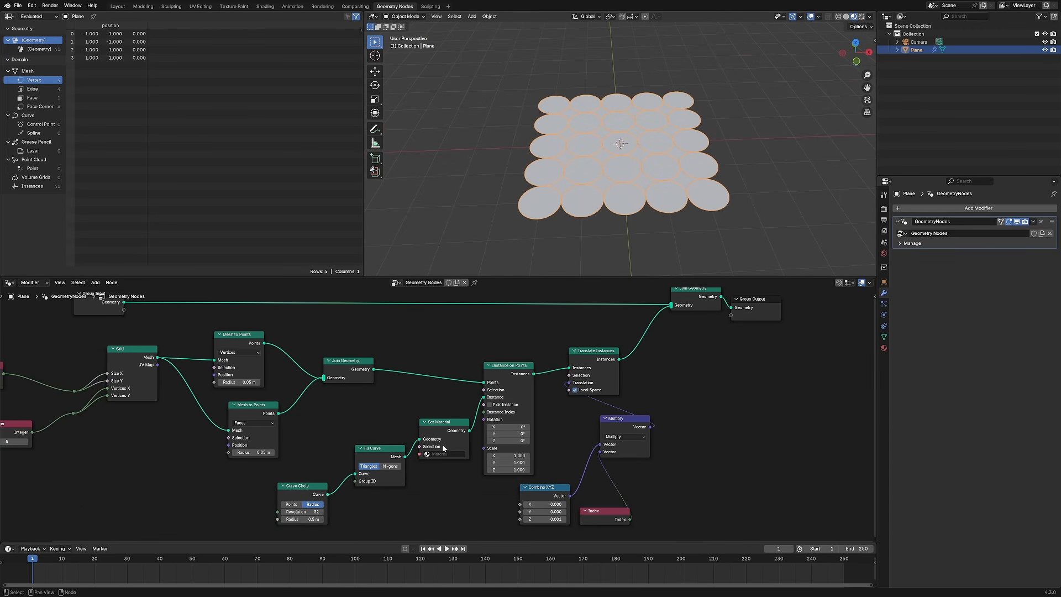
pyautogui.click(442, 453)
pyautogui.click(439, 478)
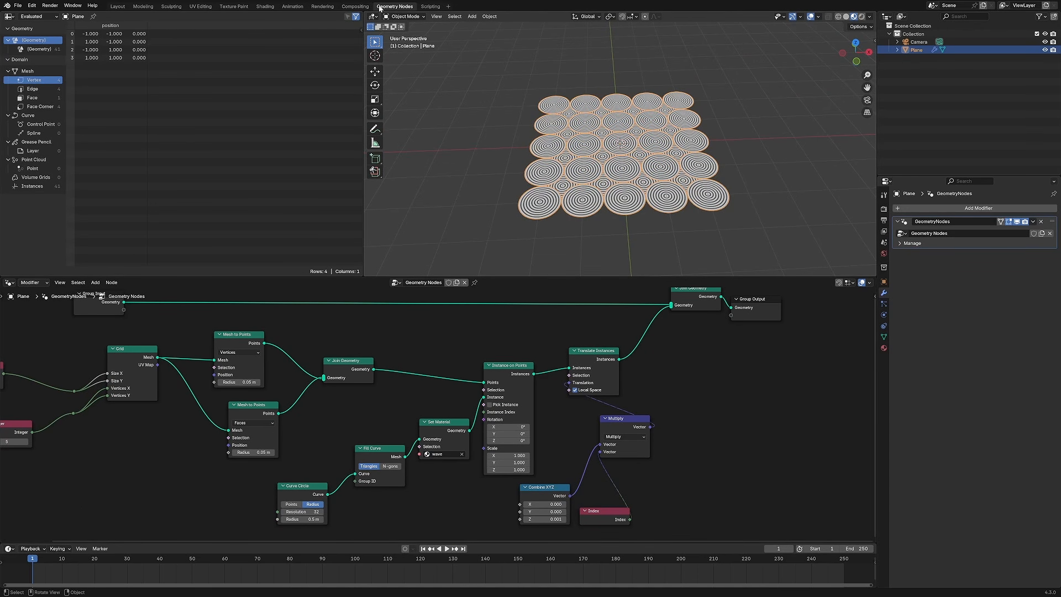
# In the Shading workspace, make a separate copy of the wave material on the plane and name it background color
pyautogui.click(265, 6)
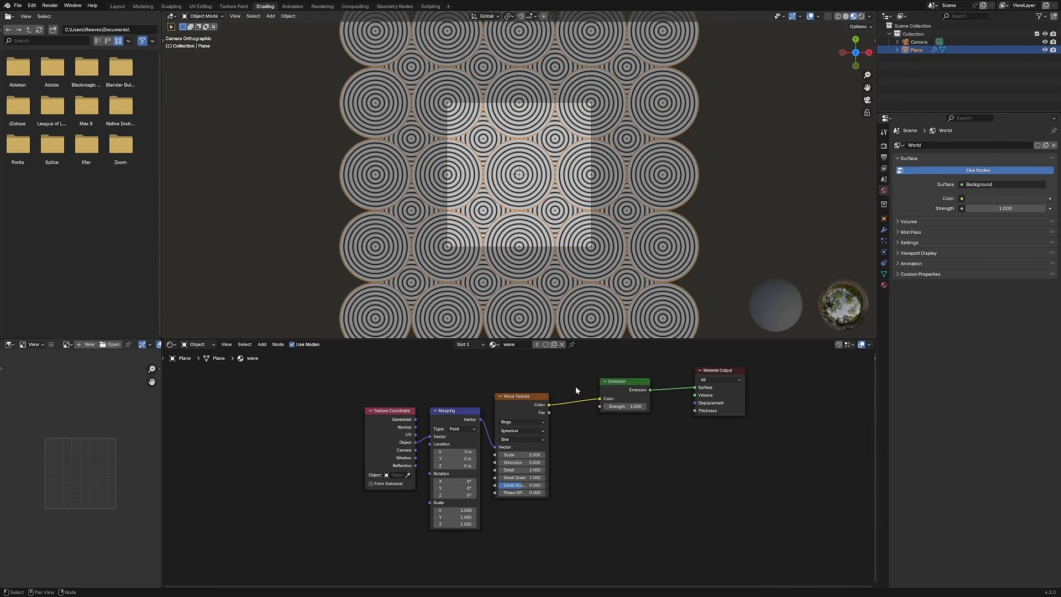
pyautogui.click(554, 345)
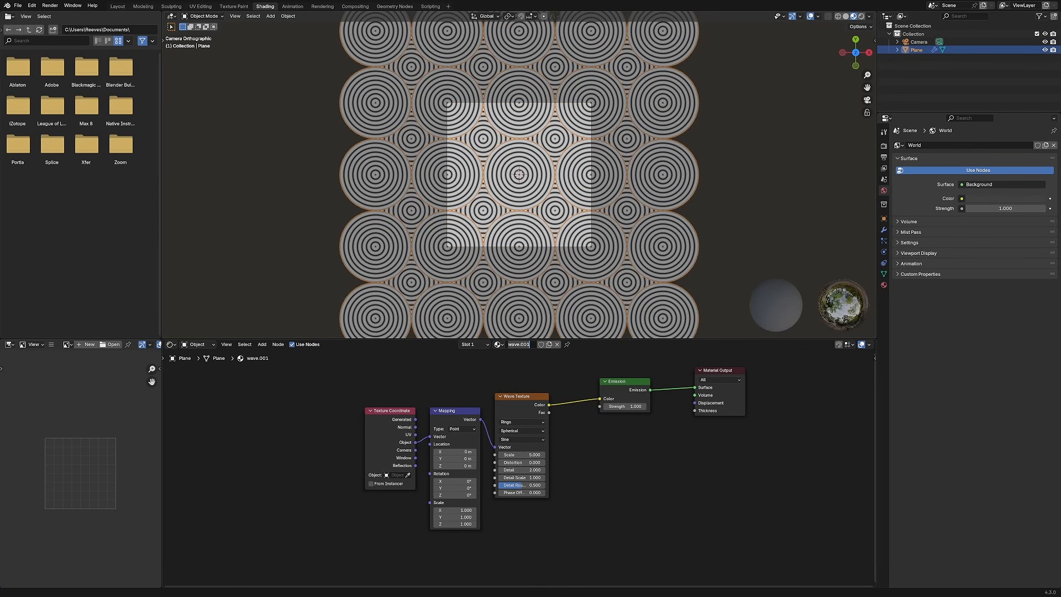
pyautogui.write('back')
pyautogui.write('ground color')
pyautogui.press('Return')
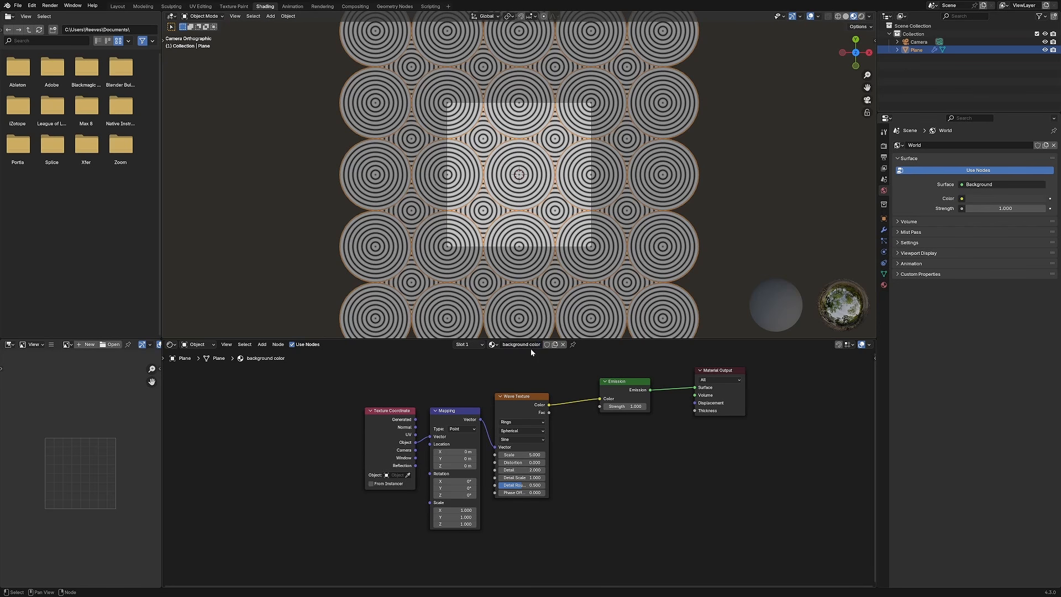
# Delete the Wave Texture, Mapping and Texture Coordinate nodes from the background color material and set its Emission color to red
pyautogui.moveTo(641, 433); pyautogui.dragTo(491, 451, button='middle')
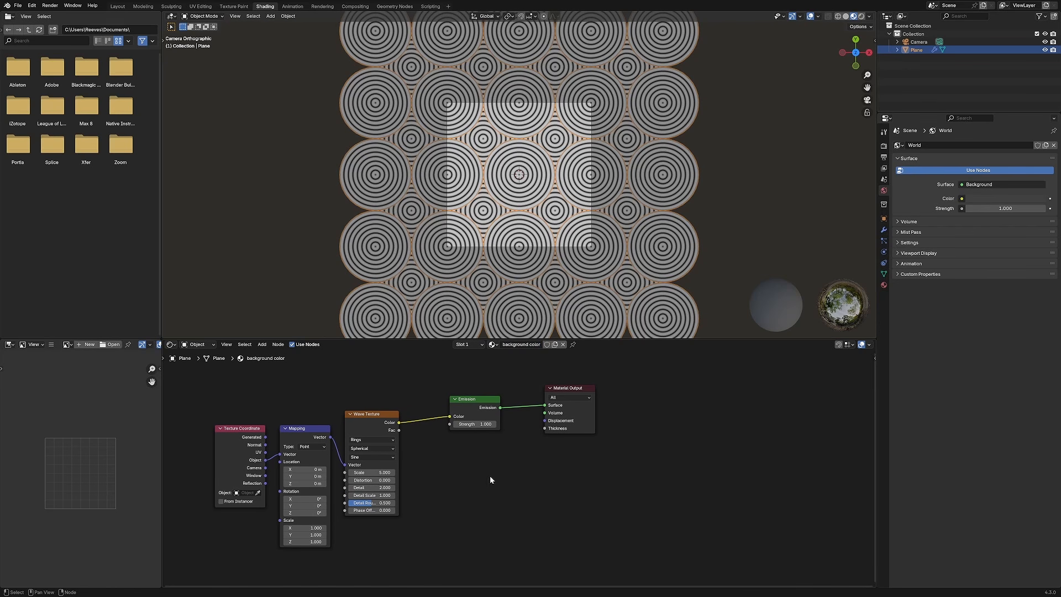
pyautogui.hotkey('shift', 'a')
pyautogui.moveTo(401, 386); pyautogui.dragTo(239, 547)
pyautogui.press('x')
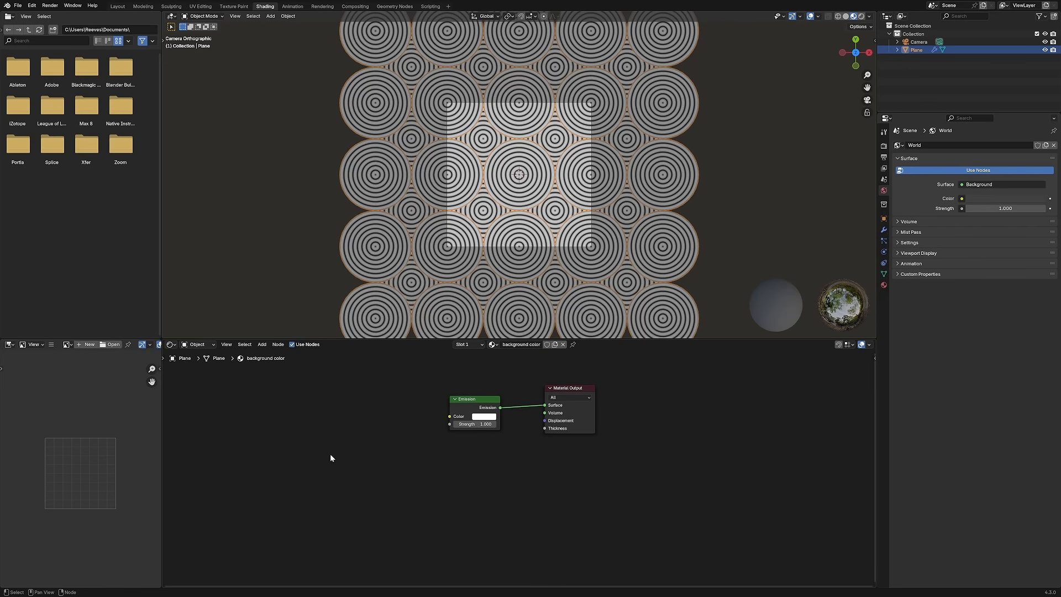
pyautogui.hotkey('shift', 'a')
pyautogui.click(481, 417)
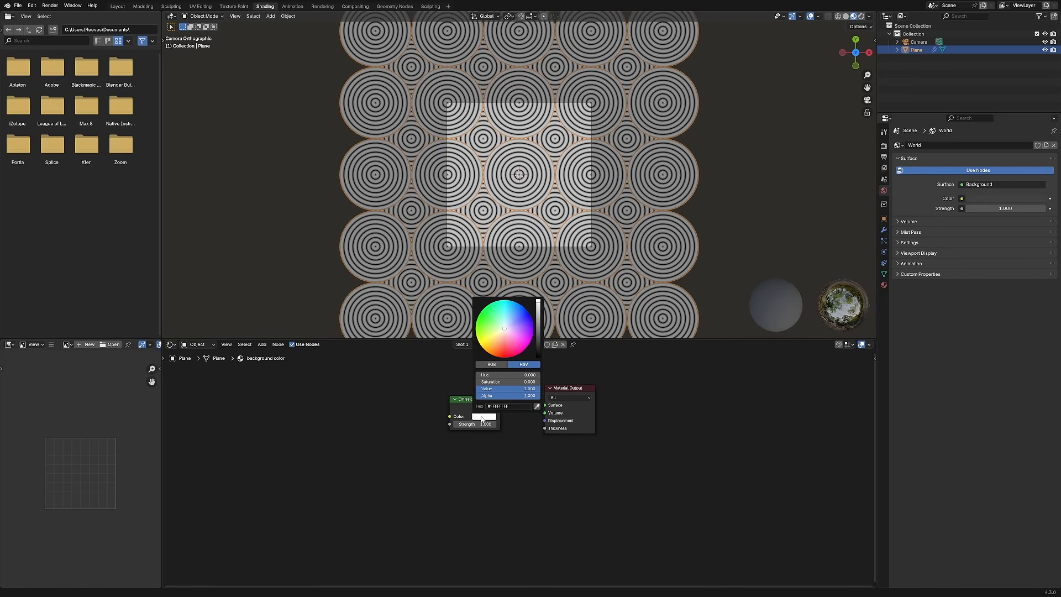
pyautogui.click(505, 357)
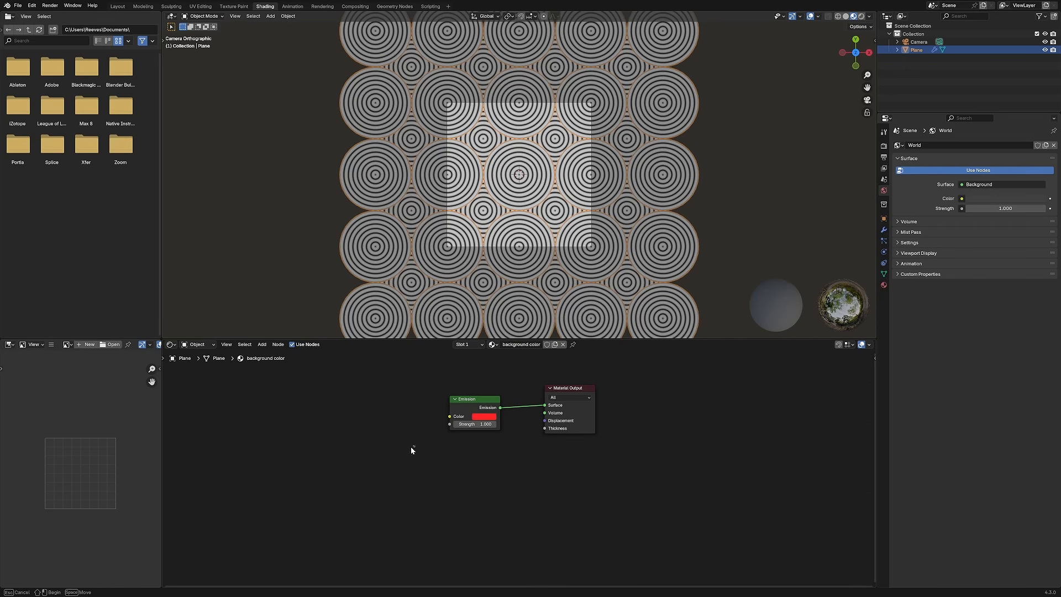
# Examine the ringed circles from an angle and through the camera in the Geometry Nodes and Shading workspaces
pyautogui.click(395, 7)
pyautogui.moveTo(608, 166)
pyautogui.mouseDown(button='middle')
pyautogui.moveTo(589, 155)
pyautogui.moveTo(716, 164)
pyautogui.mouseUp(button='middle')
pyautogui.click(722, 164)
pyautogui.press('KP_0')
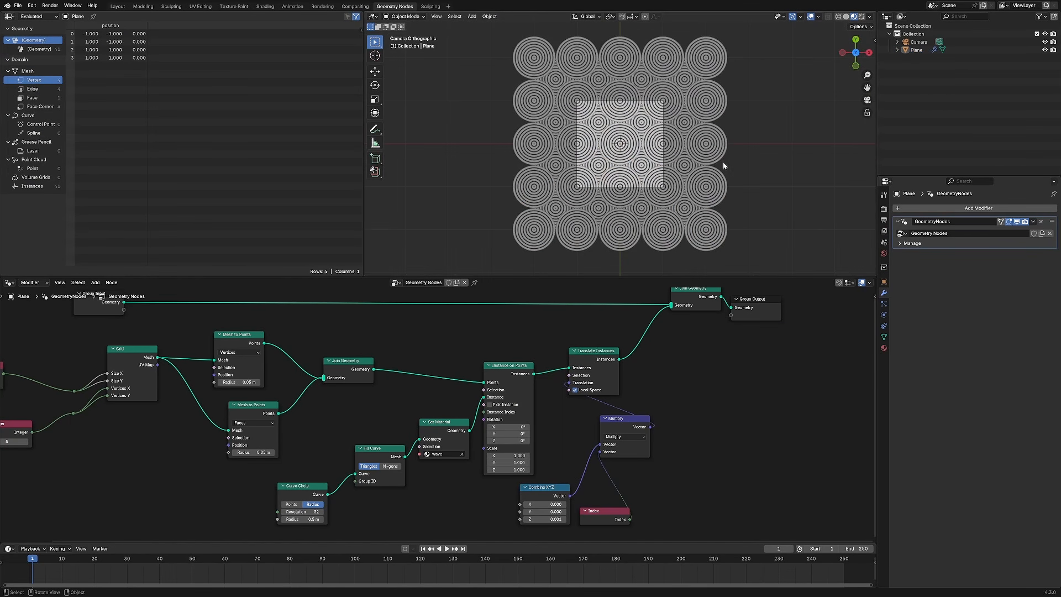
pyautogui.scroll(3, 638, 150)
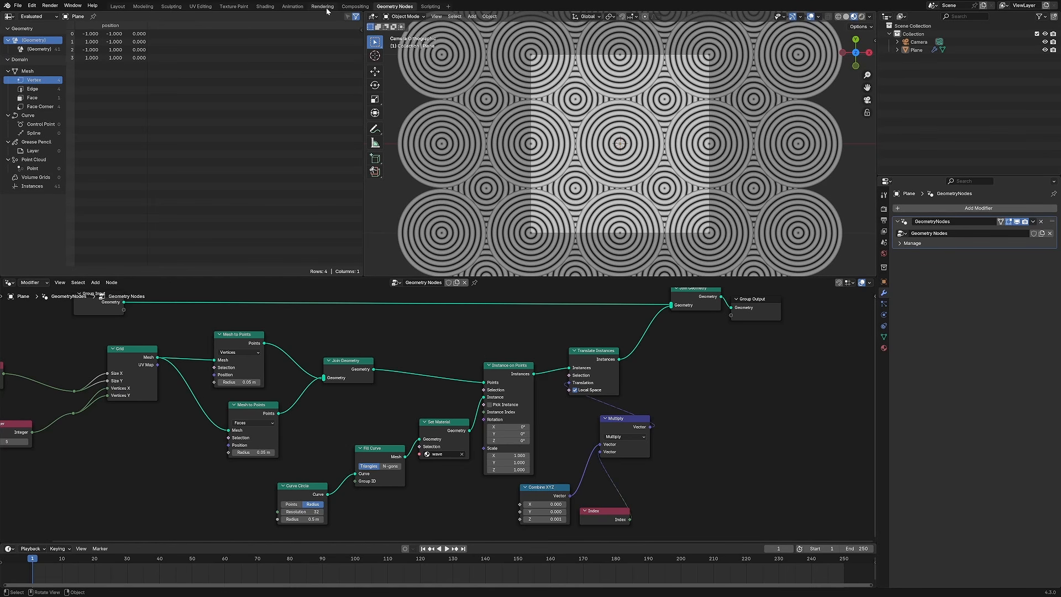
pyautogui.click(265, 6)
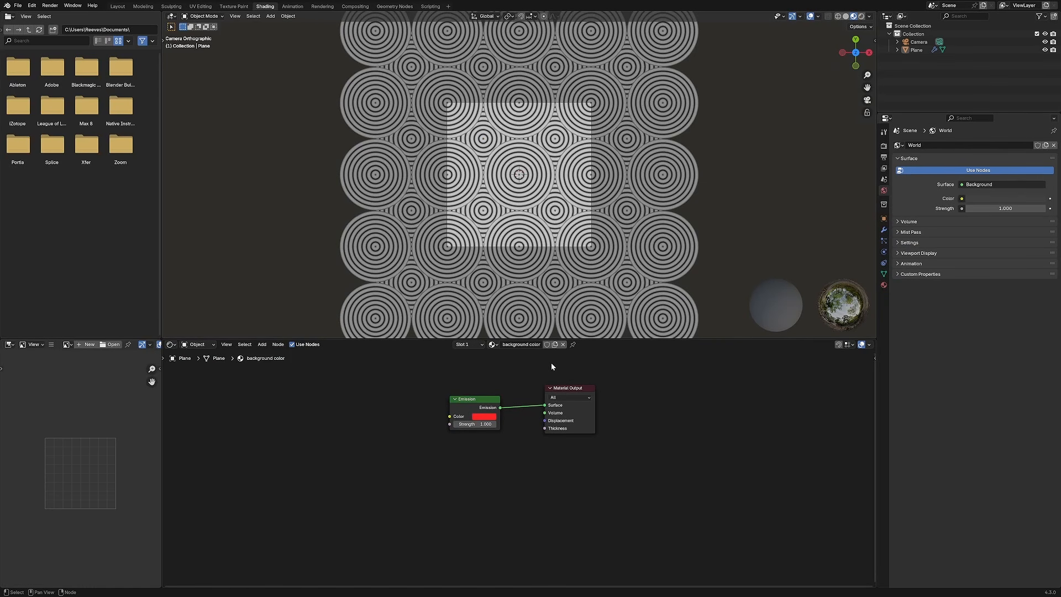
pyautogui.click(606, 208)
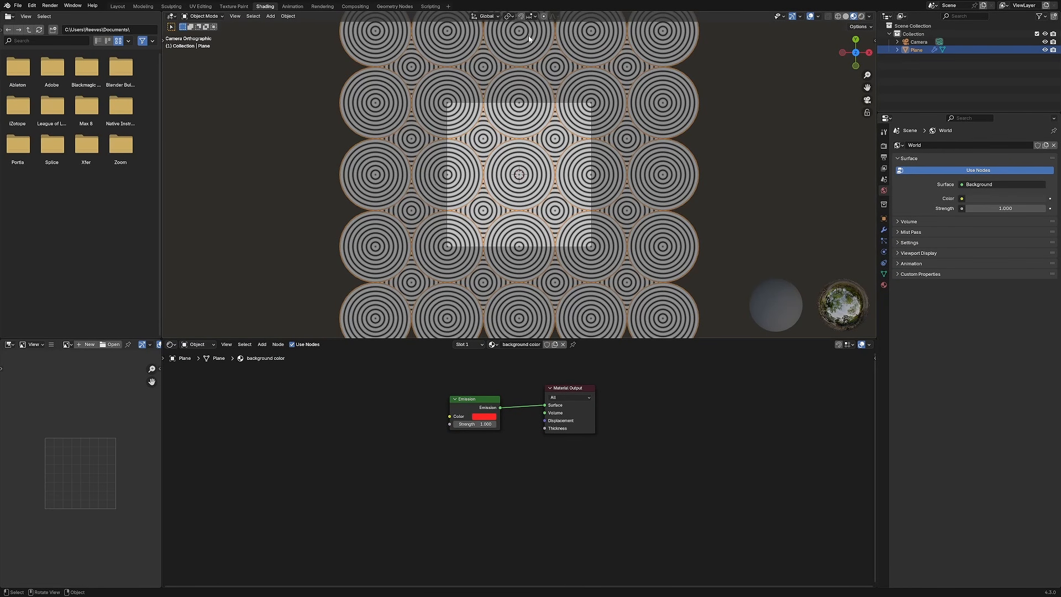
pyautogui.click(394, 7)
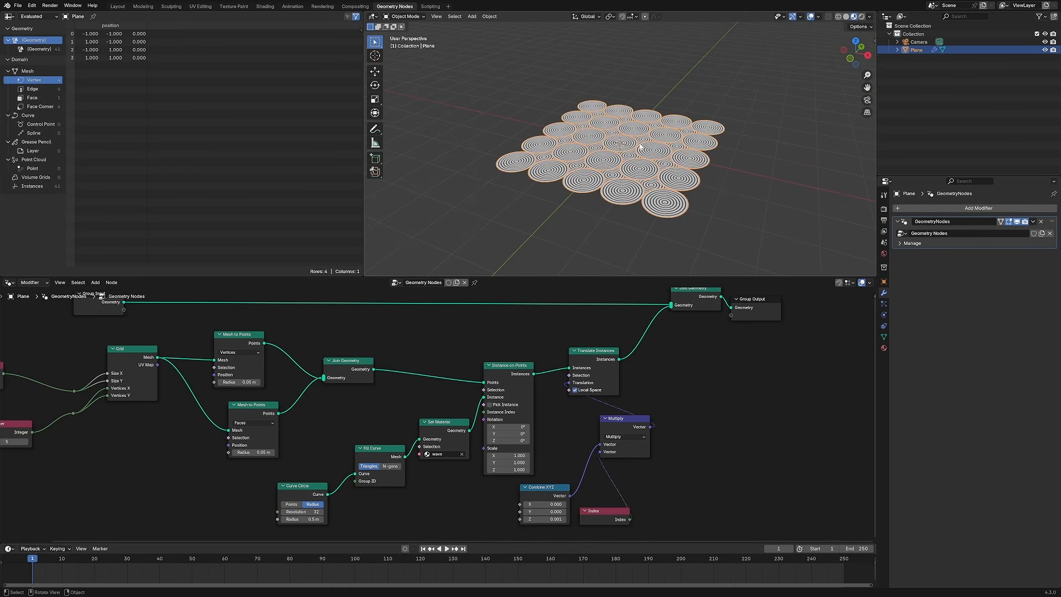
pyautogui.click(700, 252)
pyautogui.click(638, 206)
# Go back to the Shading workspace and switch the plane's material slot to wave
pyautogui.click(265, 7)
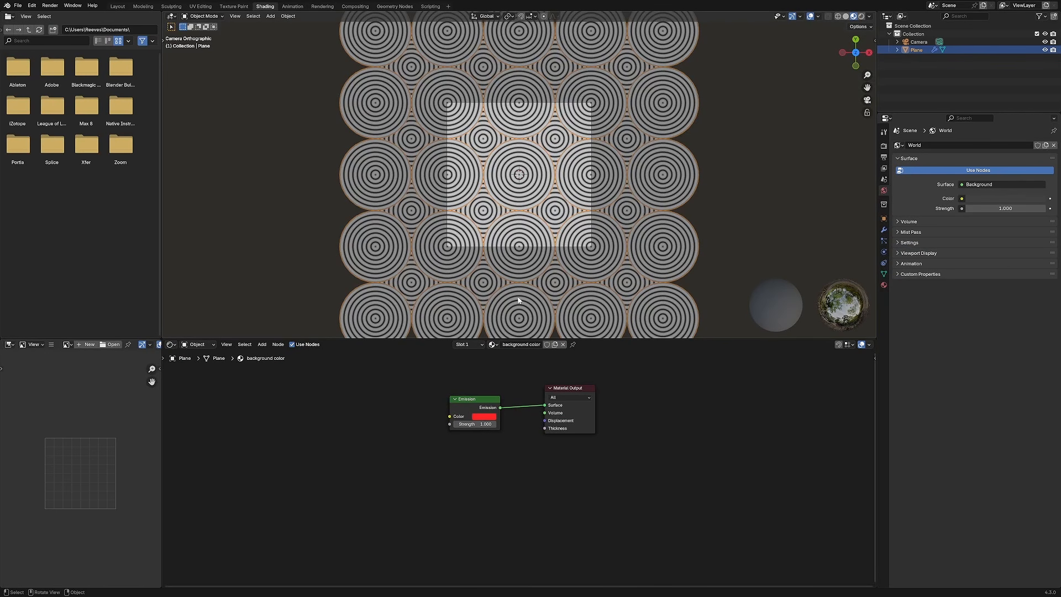
pyautogui.click(493, 344)
pyautogui.click(508, 372)
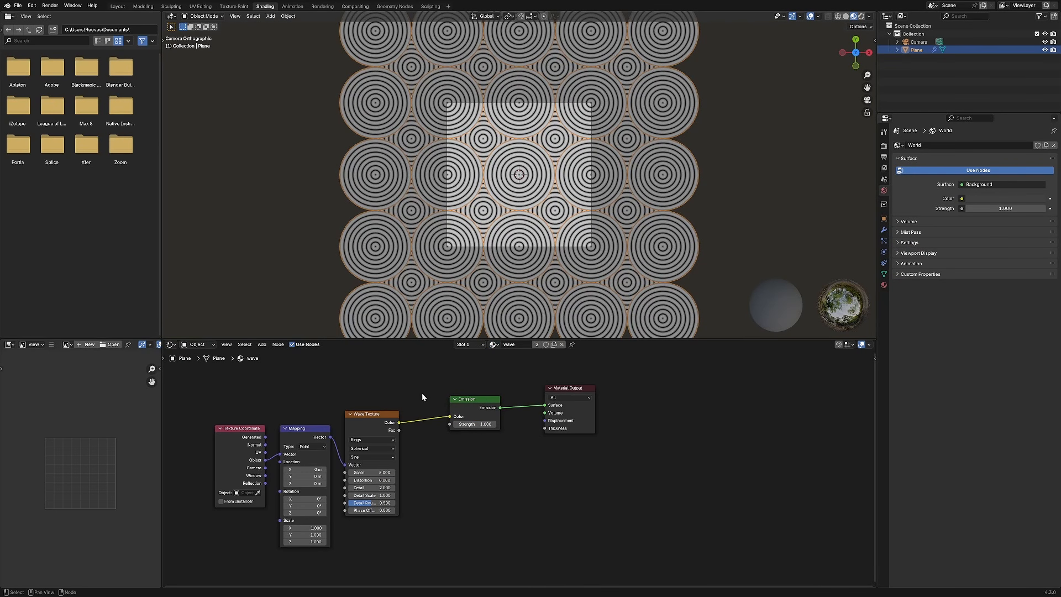
# Insert a Color Ramp between the Wave Texture and the Emission color, and set its interpolation to Constant
pyautogui.hotkey('shift', 'a')
pyautogui.write('color')
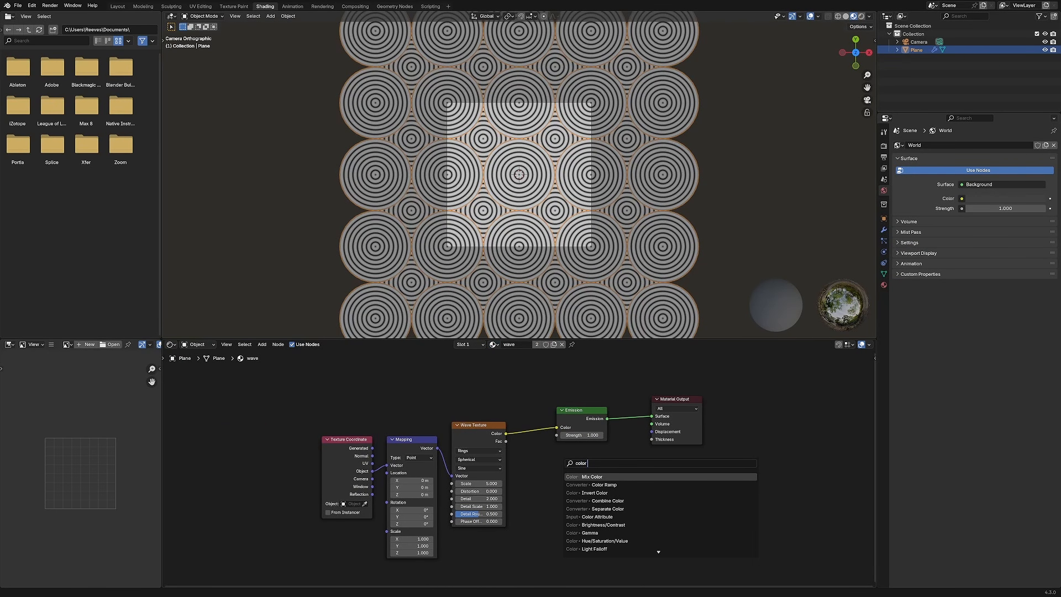
pyautogui.write(' ramp')
pyautogui.press('Return')
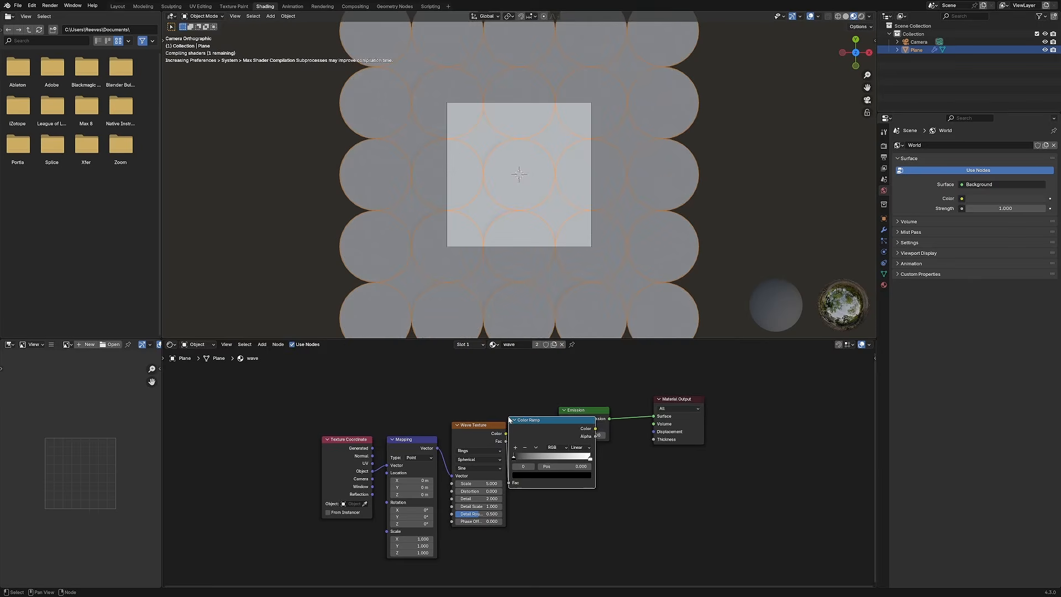
pyautogui.click(509, 420)
pyautogui.click(596, 447)
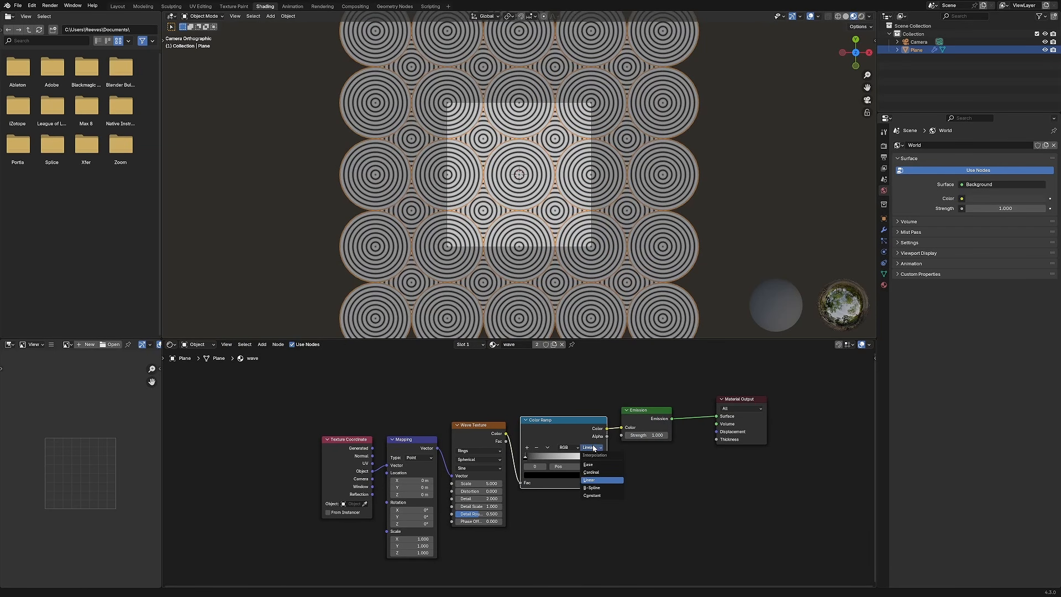
pyautogui.click(599, 488)
pyautogui.scroll(2, 611, 491)
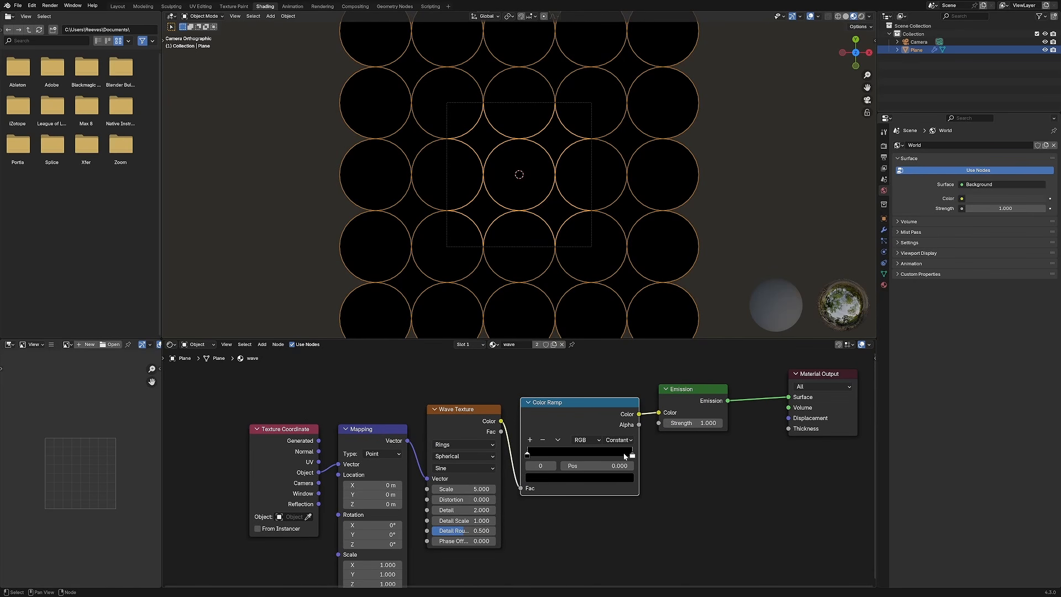
# Set the Wave Texture's Scale to 2 and move the Color Ramp's white stop to about position 0.332
pyautogui.moveTo(625, 456); pyautogui.dragTo(576, 461)
pyautogui.scroll(2, 560, 251)
pyautogui.scroll(-1, 559, 249)
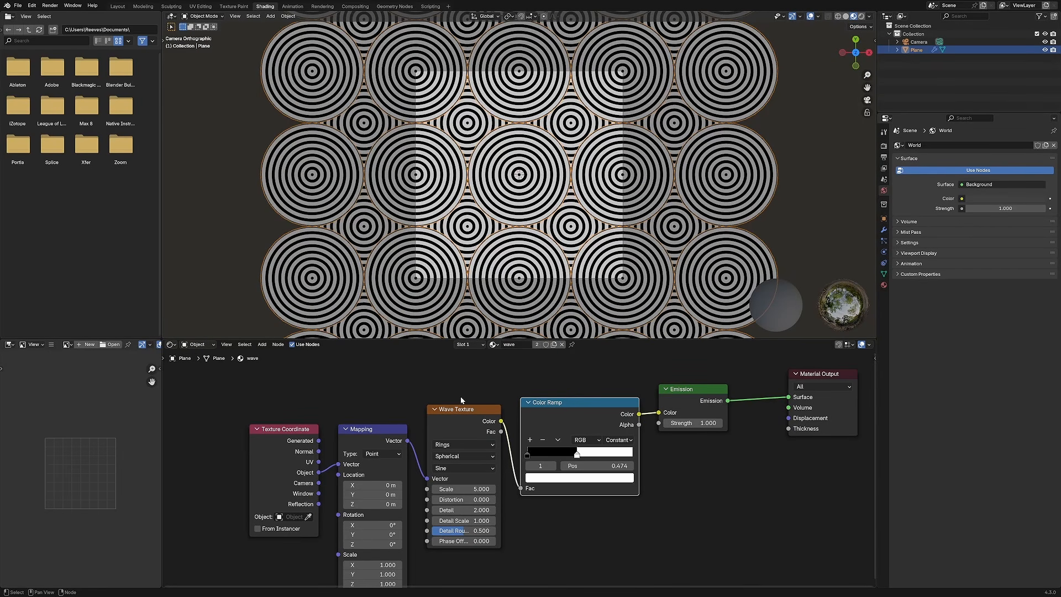
pyautogui.click(467, 486)
pyautogui.write('2')
pyautogui.press('Return')
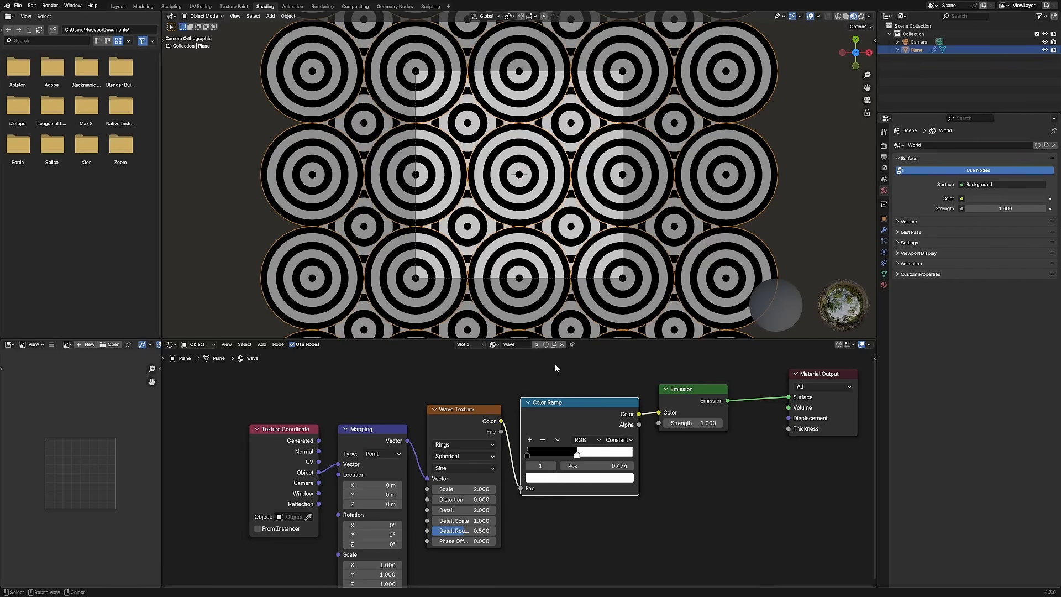
pyautogui.moveTo(579, 453); pyautogui.dragTo(562, 460)
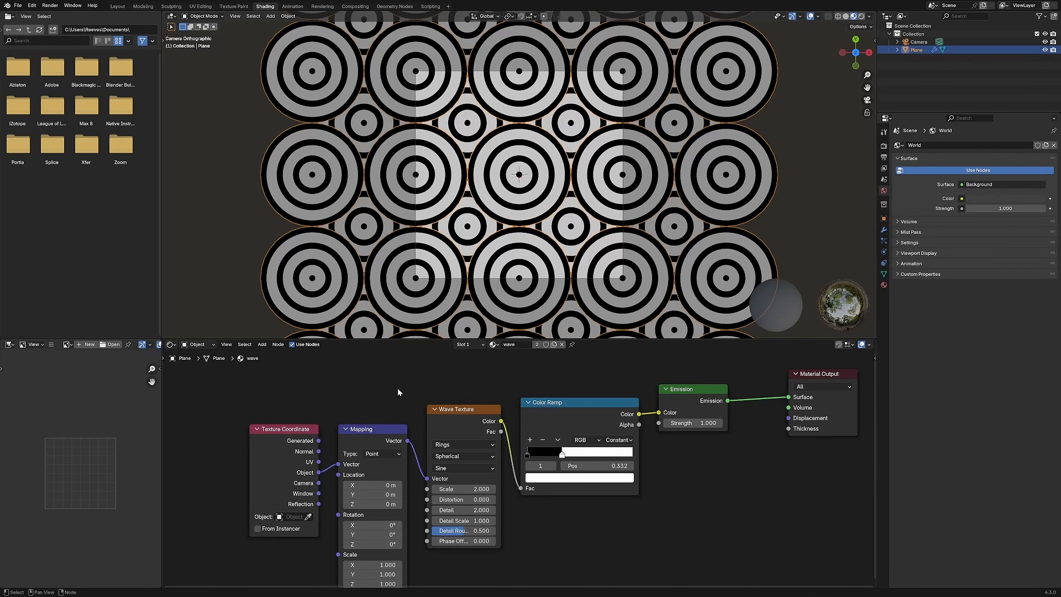
# Move the Texture Coordinate, Mapping and Wave Texture nodes together away from the Color Ramp
pyautogui.moveTo(455, 380); pyautogui.dragTo(298, 499)
pyautogui.moveTo(465, 416); pyautogui.dragTo(399, 423)
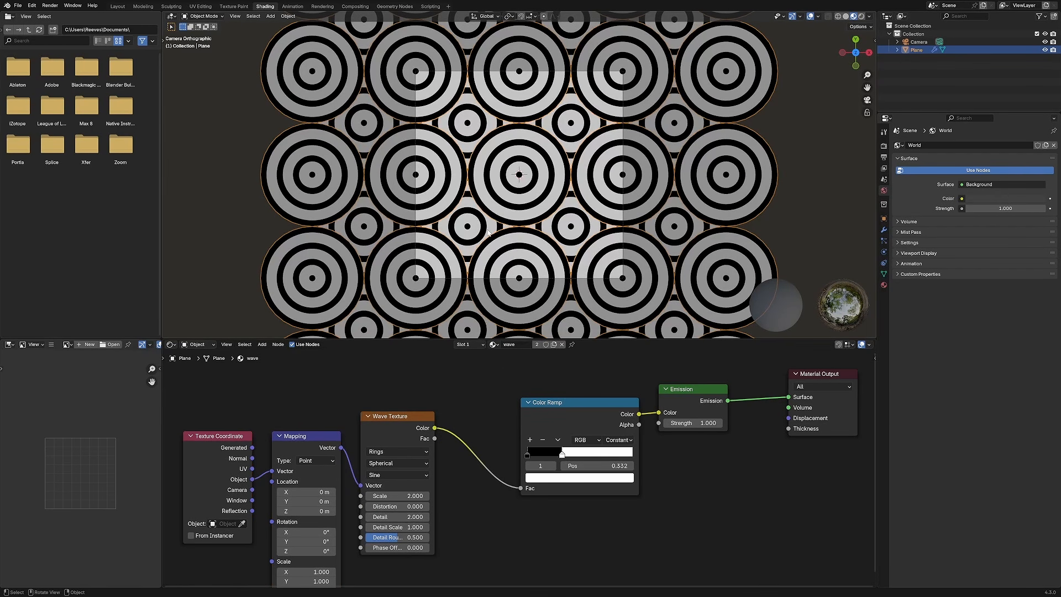
# In the Geometry Nodes workspace, reposition the Integer node that feeds the Grid's Size inputs
pyautogui.click(394, 6)
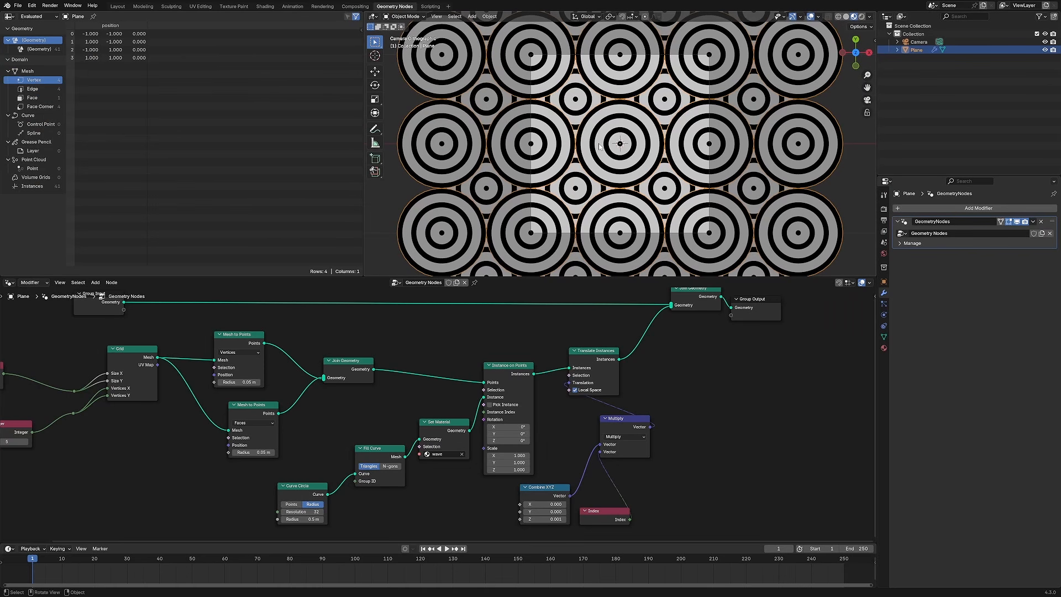
pyautogui.scroll(-1, 596, 148)
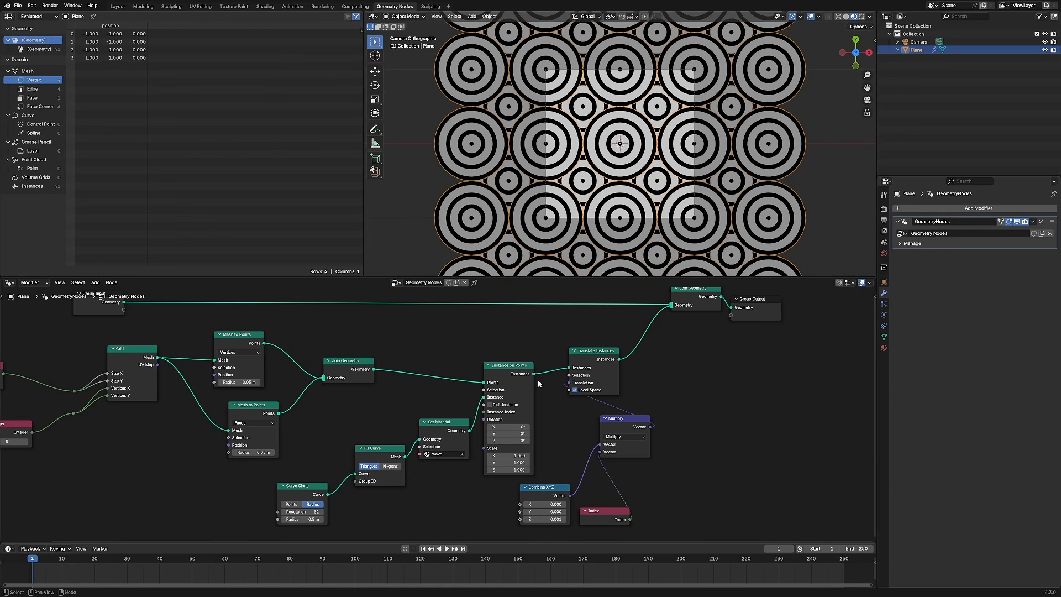
pyautogui.moveTo(486, 495); pyautogui.dragTo(551, 436, button='middle')
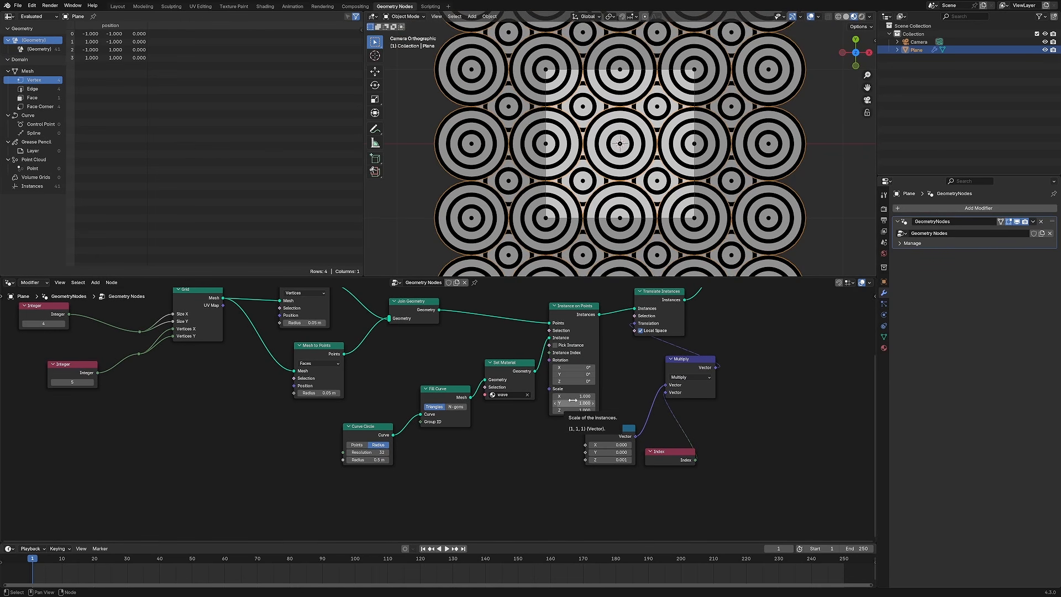
pyautogui.moveTo(264, 416); pyautogui.dragTo(427, 435, button='middle')
pyautogui.moveTo(236, 391)
pyautogui.mouseDown()
pyautogui.moveTo(270, 393)
pyautogui.moveTo(241, 396)
pyautogui.mouseUp()
pyautogui.moveTo(234, 369); pyautogui.dragTo(266, 377, button='middle')
pyautogui.moveTo(240, 335); pyautogui.dragTo(252, 338)
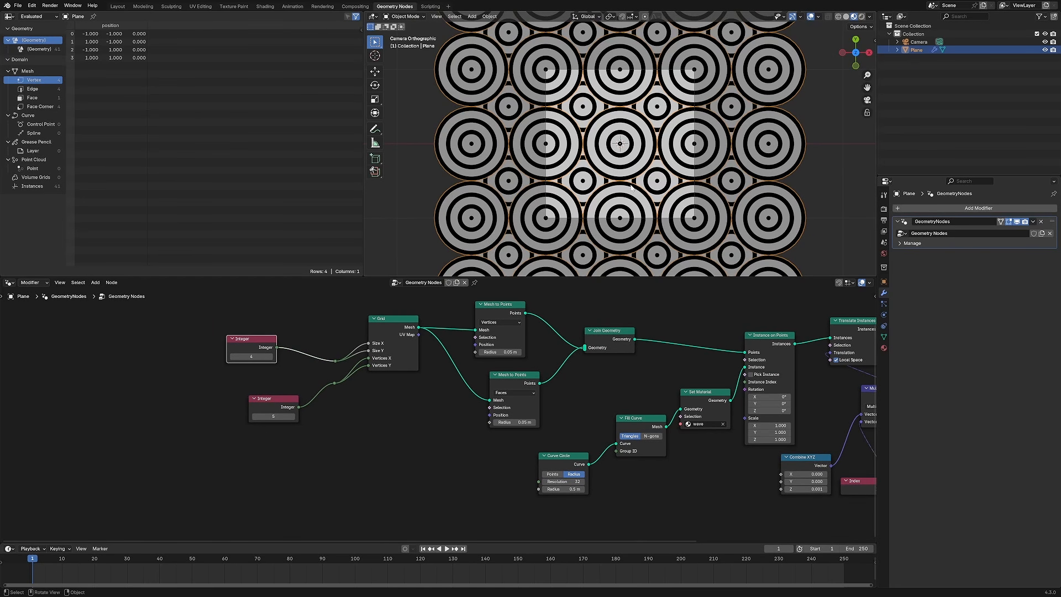
# Set the Curve Circle's radius to 0.9 m so the ringed circles overlap
pyautogui.moveTo(692, 426); pyautogui.dragTo(533, 416, button='middle')
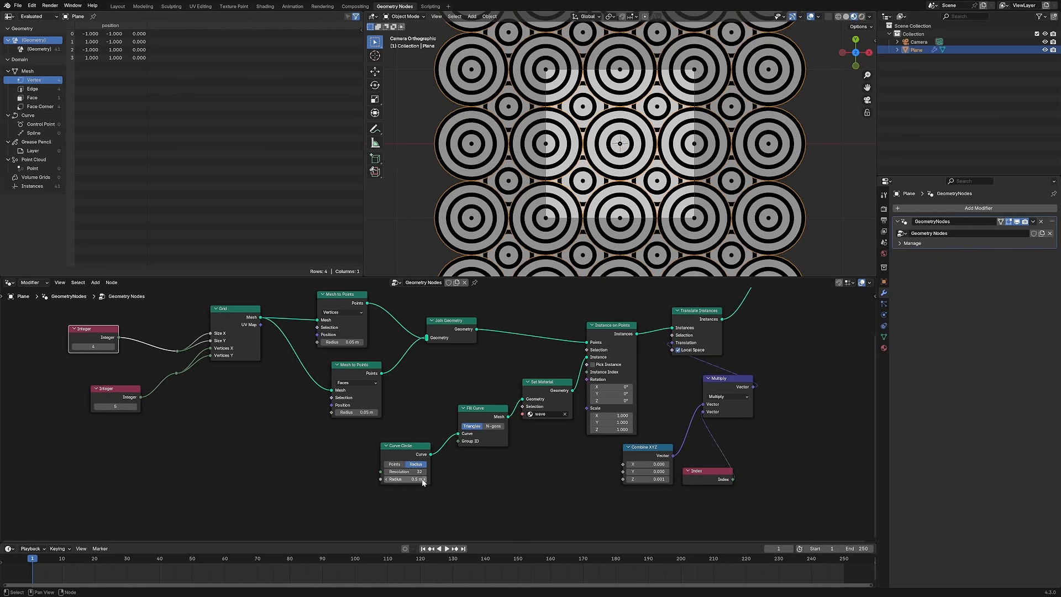
pyautogui.moveTo(422, 483)
pyautogui.mouseDown()
pyautogui.moveTo(437, 482)
pyautogui.moveTo(426, 483)
pyautogui.mouseUp()
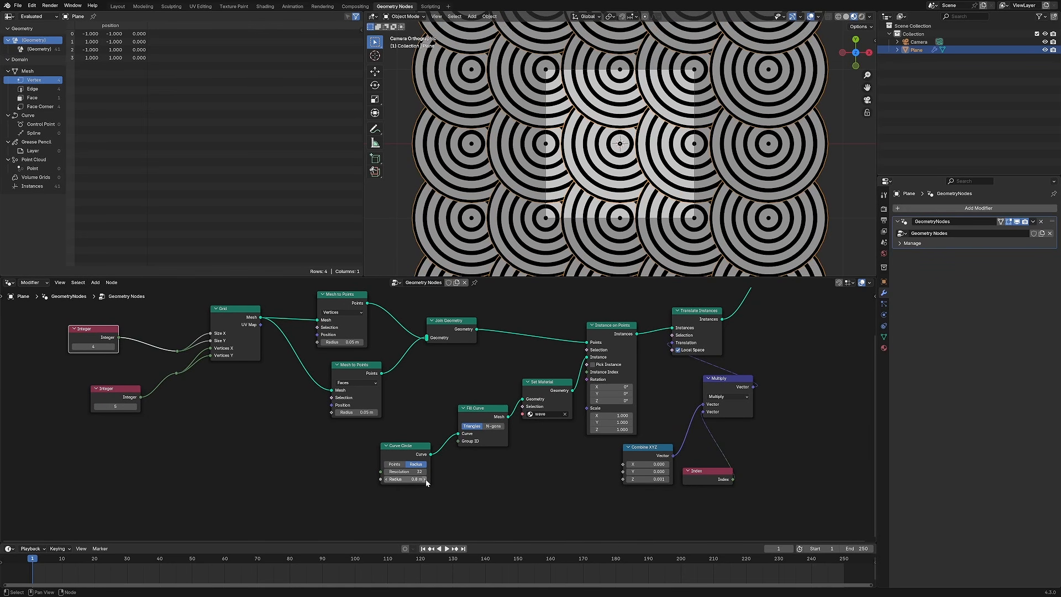
pyautogui.click(426, 479)
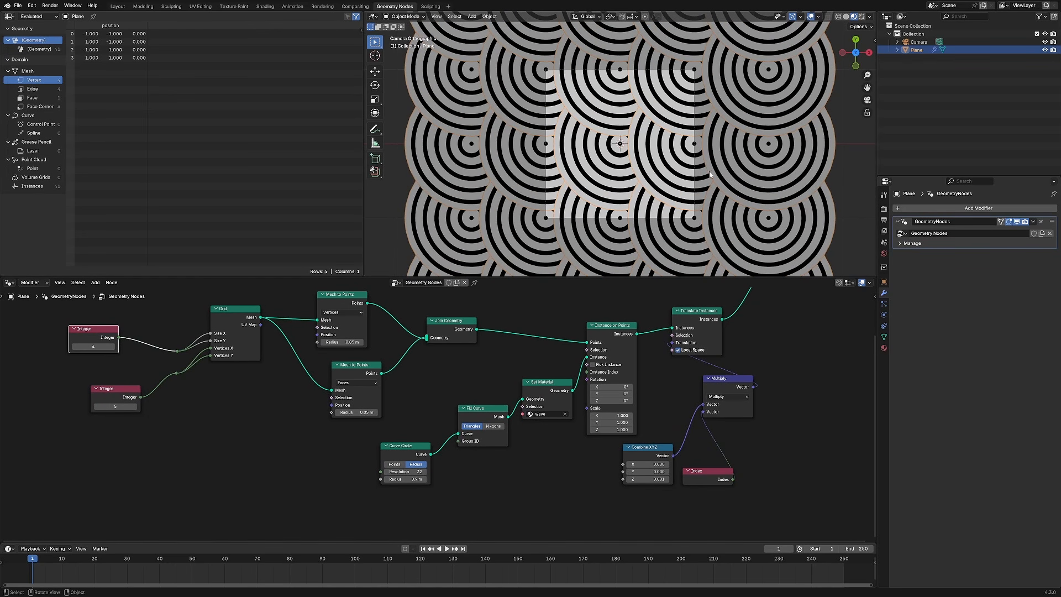
# Render the pattern through the camera, save the render as an image file and close the render window
pyautogui.click(388, 192)
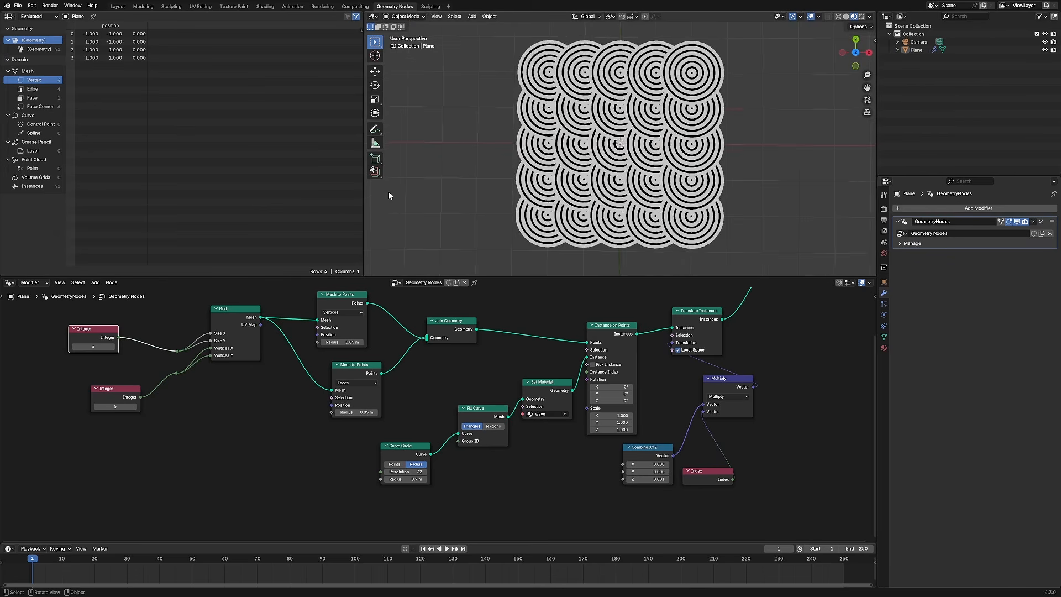
pyautogui.press('F12')
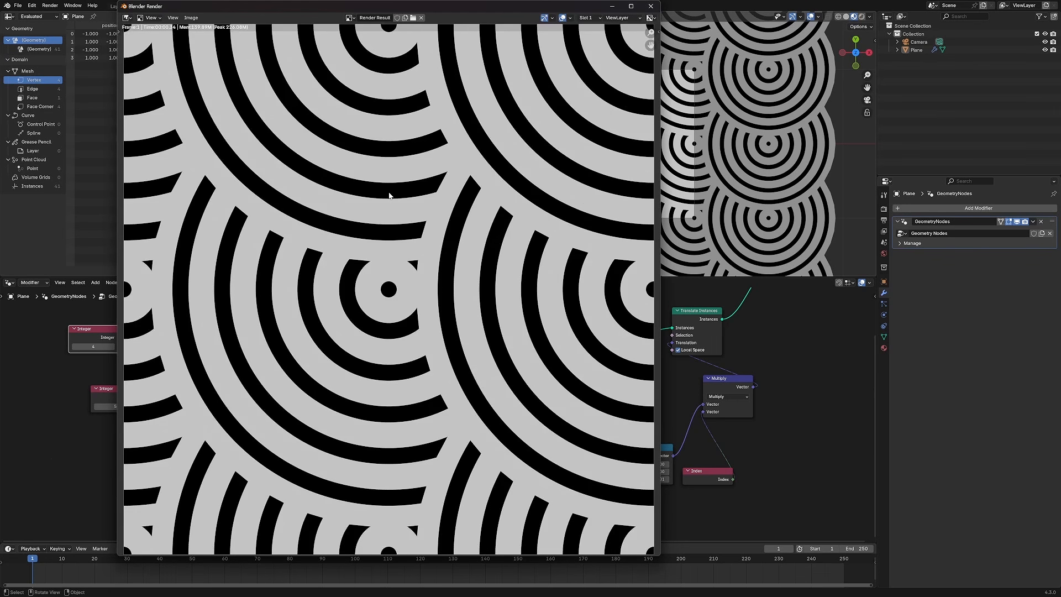
pyautogui.click(191, 18)
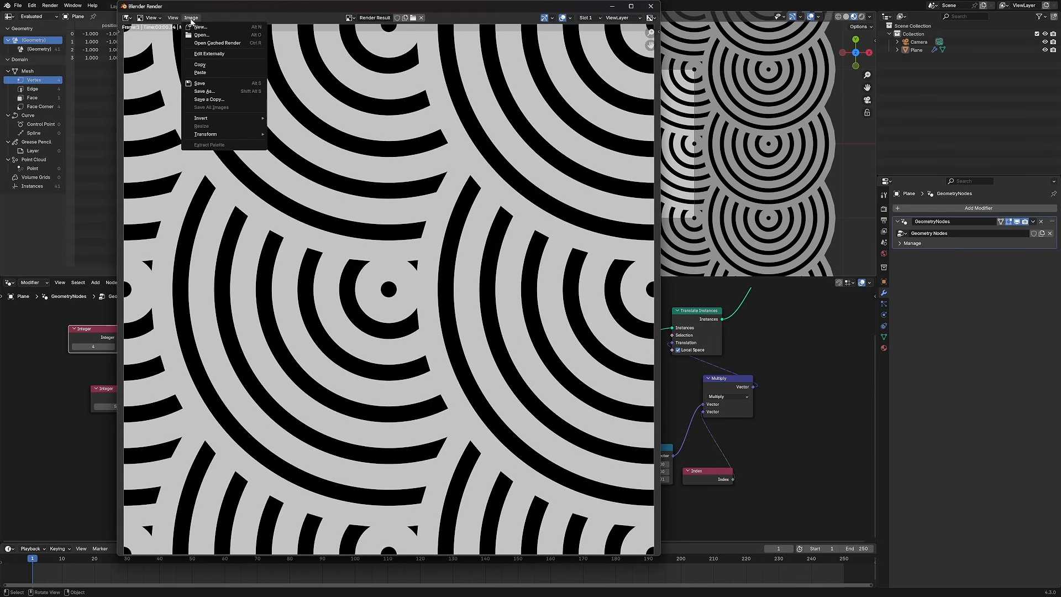
pyautogui.click(203, 91)
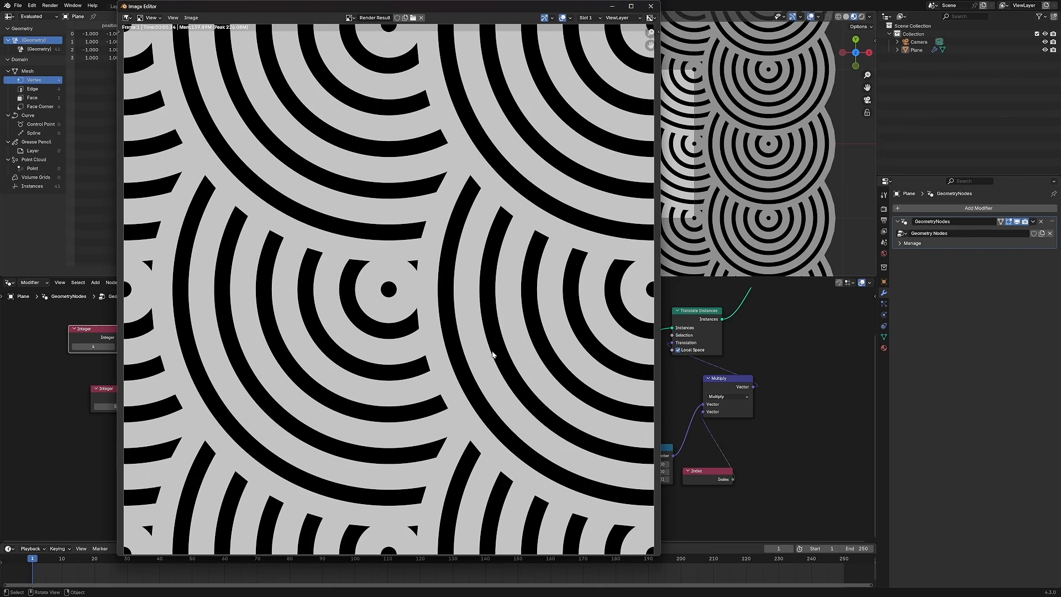
pyautogui.press('Escape')
# Add a mesh plane to the scene and move it off to the side of the circle pattern
pyautogui.moveTo(552, 166); pyautogui.dragTo(569, 182, button='middle')
pyautogui.scroll(-5, 569, 183)
pyautogui.hotkey('shift', 'a')
pyautogui.moveTo(554, 177)
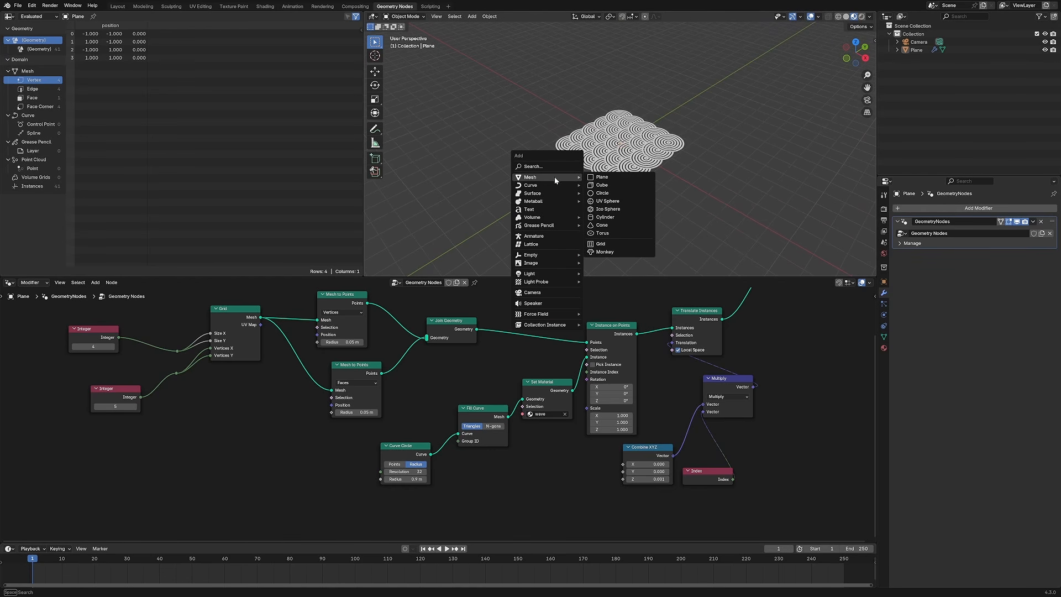
pyautogui.click(615, 177)
pyautogui.press('g')
pyautogui.click(497, 215)
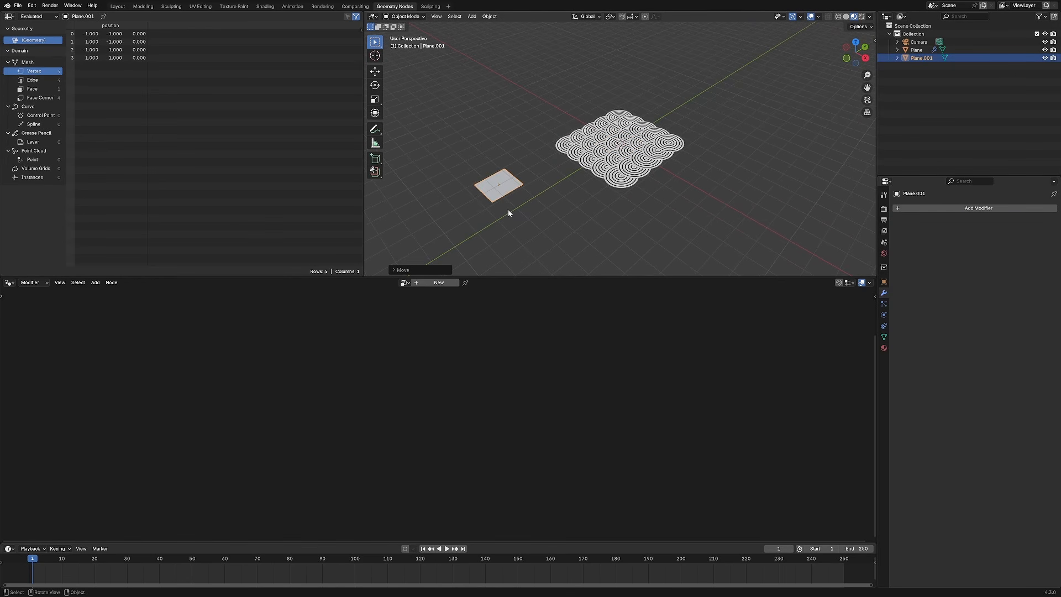
# In the Shading workspace, frame the new plane and create a new material for it
pyautogui.click(265, 6)
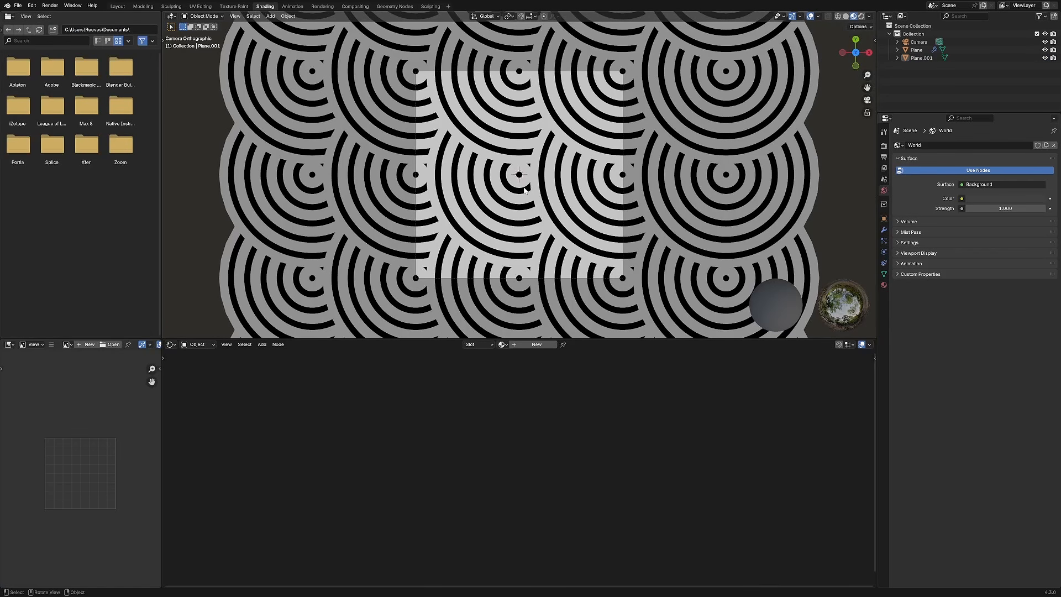
pyautogui.scroll(-8, 380, 128)
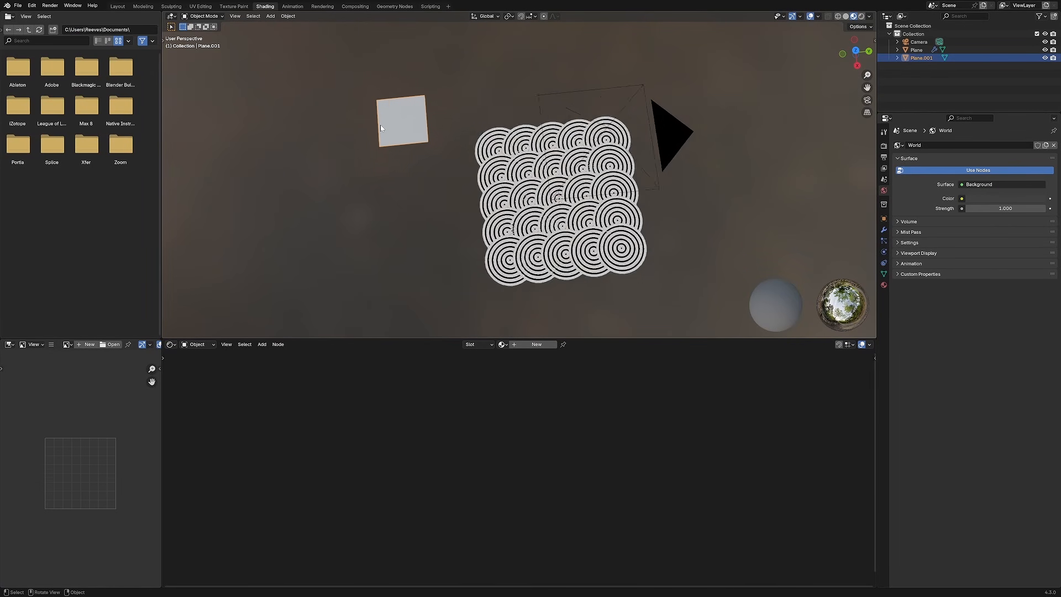
pyautogui.press('KP_Decimal')
pyautogui.click(536, 344)
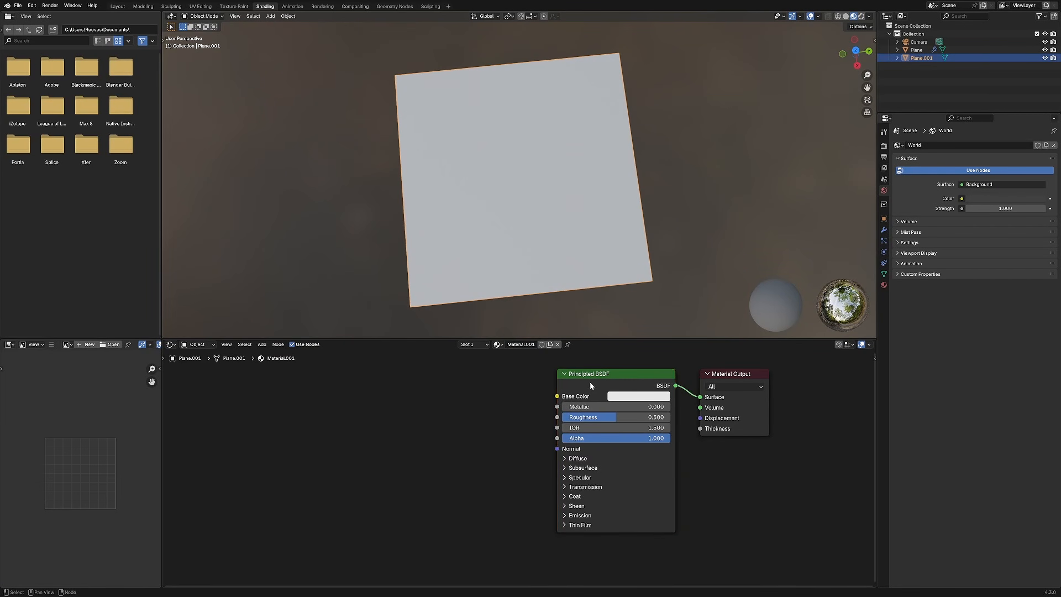
# Give the Principled BSDF's Base Color an Image Texture with mapping nodes, load wave text 11.png, and move these nodes away from the shader
pyautogui.hotkey('ctrl', 't')
pyautogui.click(530, 424)
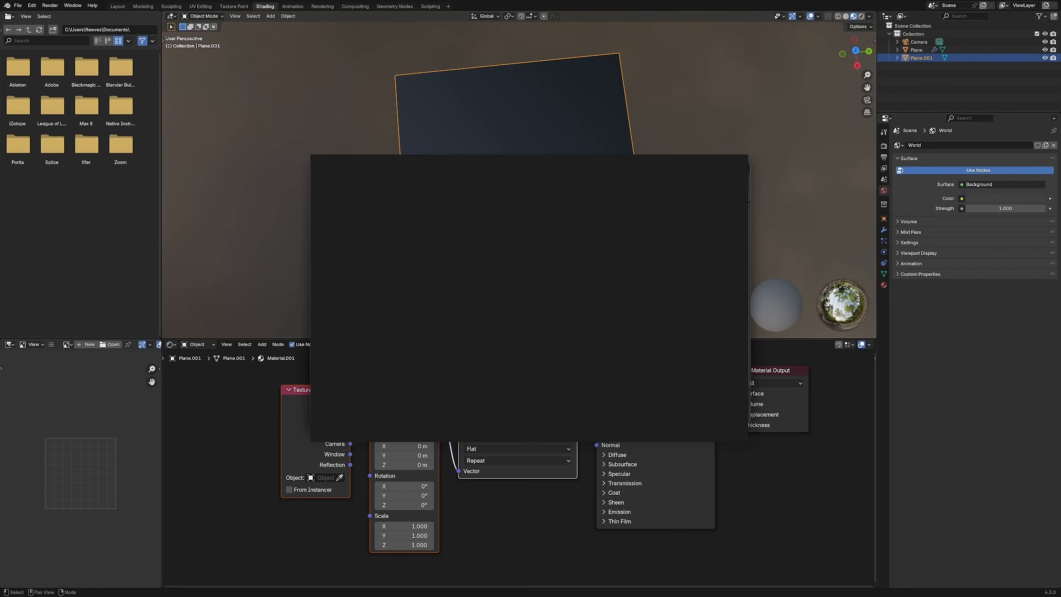
pyautogui.doubleClick(637, 325)
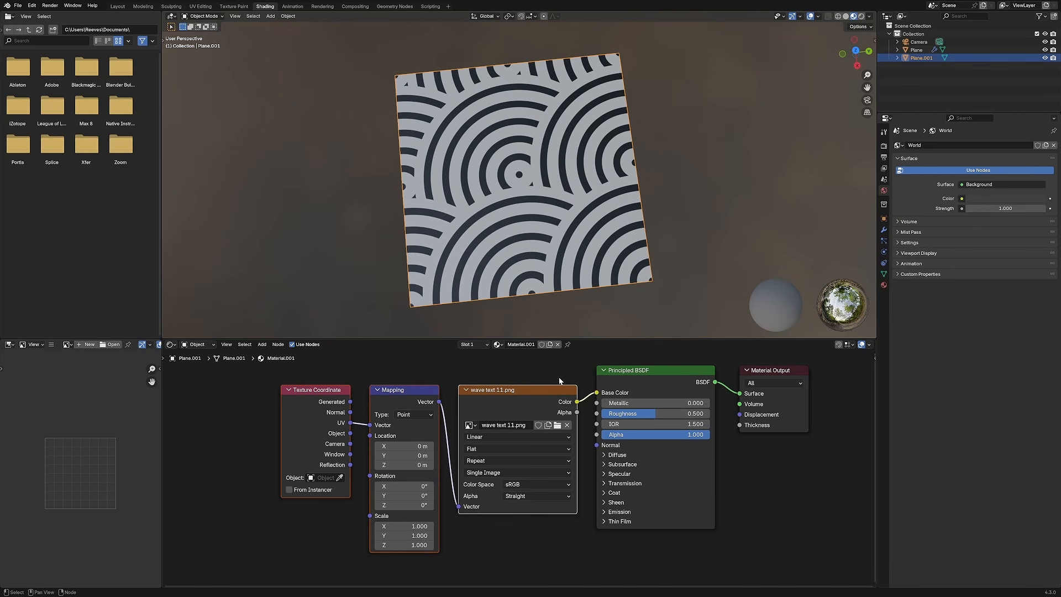
pyautogui.press('g')
pyautogui.click(354, 414)
pyautogui.click(526, 383)
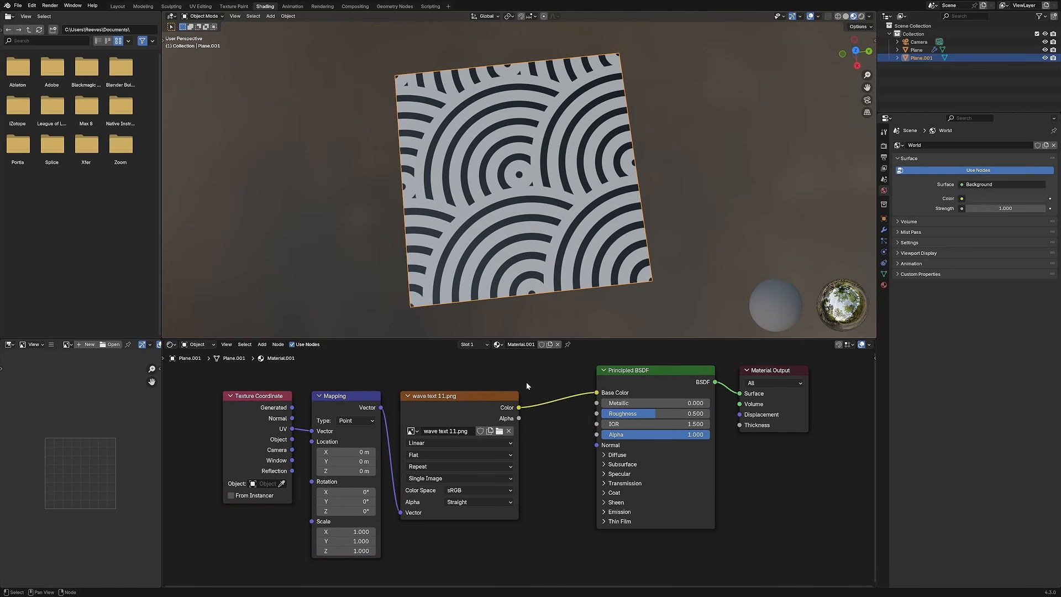
# Add a Value node and connect it to the Mapping node's Scale input
pyautogui.moveTo(590, 436); pyautogui.dragTo(528, 426, button='middle')
pyautogui.moveTo(406, 507); pyautogui.dragTo(561, 480, button='middle')
pyautogui.hotkey('shift', 'a')
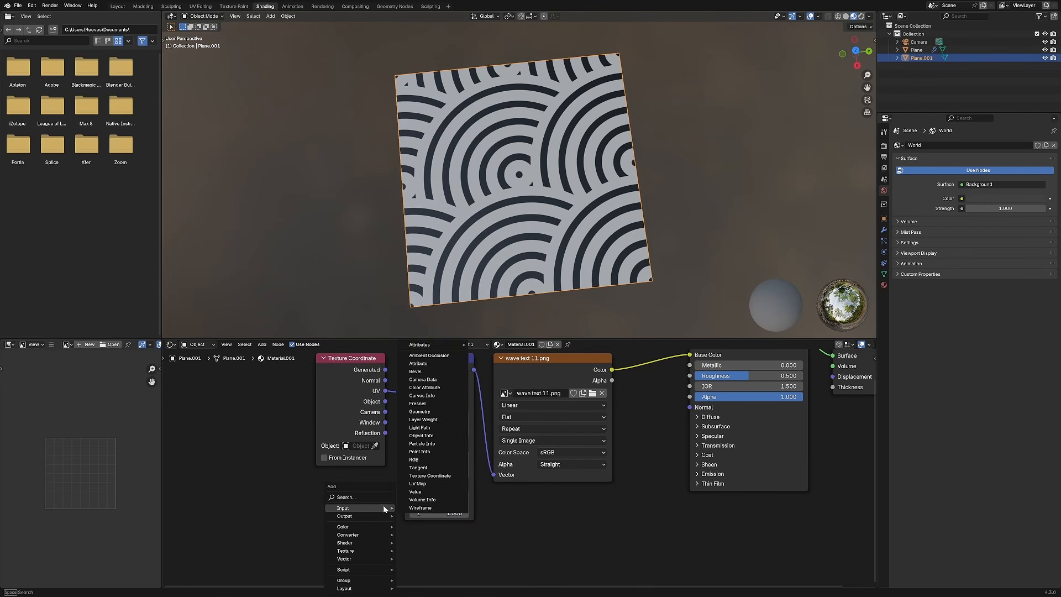
pyautogui.write('val')
pyautogui.press('Return')
pyautogui.click(276, 502)
pyautogui.moveTo(345, 518); pyautogui.dragTo(574, 288)
pyautogui.click(575, 290)
# Set the Value node to 7.7 to tile the wave image across the plane
pyautogui.scroll(1, 528, 223)
pyautogui.click(529, 223)
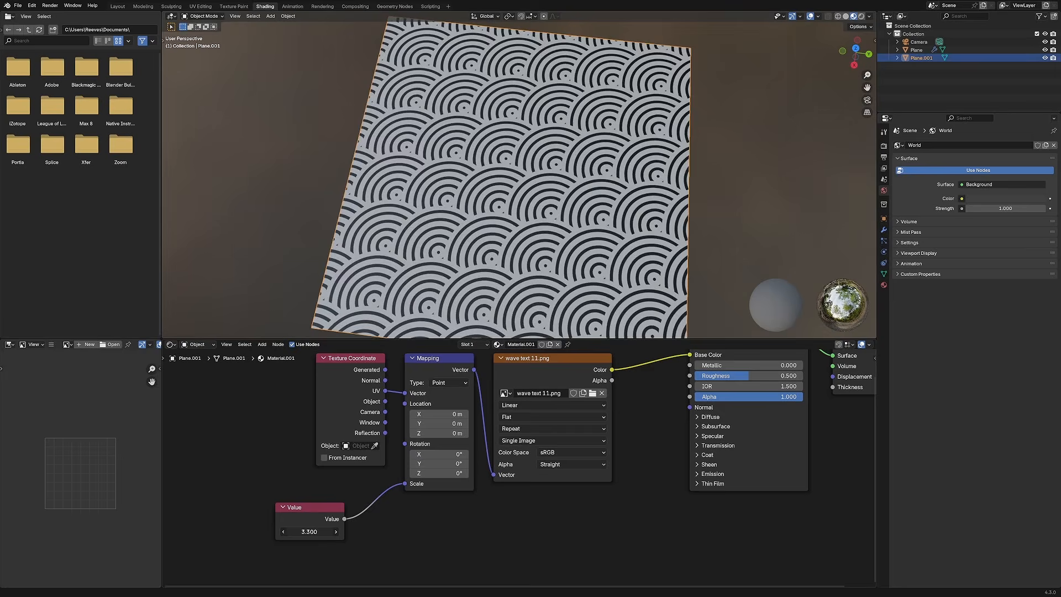
pyautogui.moveTo(310, 531); pyautogui.dragTo(334, 531)
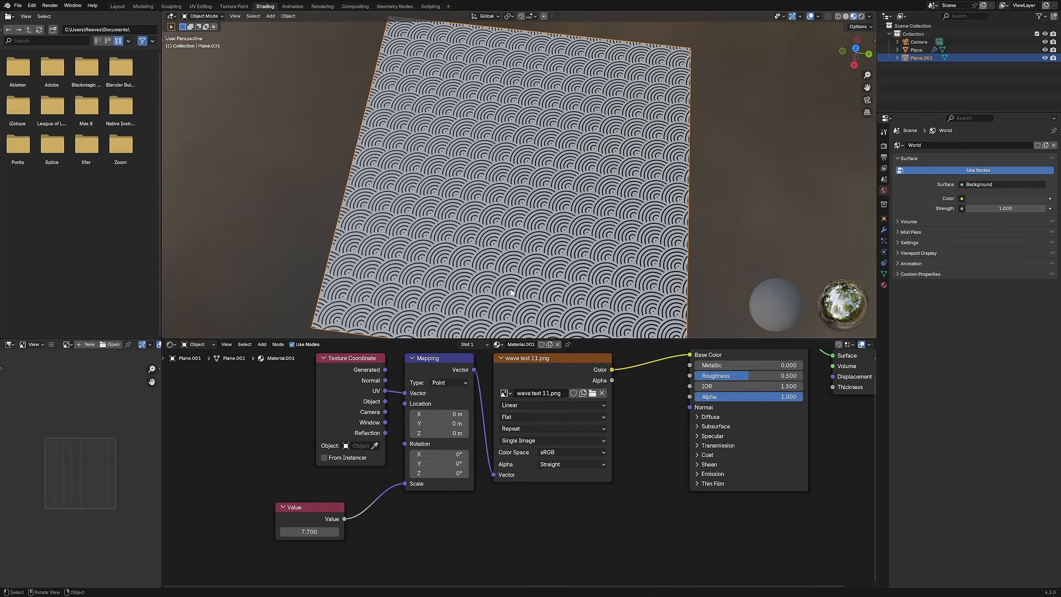
# Back in the Geometry Nodes workspace, select the pattern plane, view it through the camera, and set the Curve Circle's radius to 1.7 m
pyautogui.click(393, 6)
pyautogui.click(617, 159)
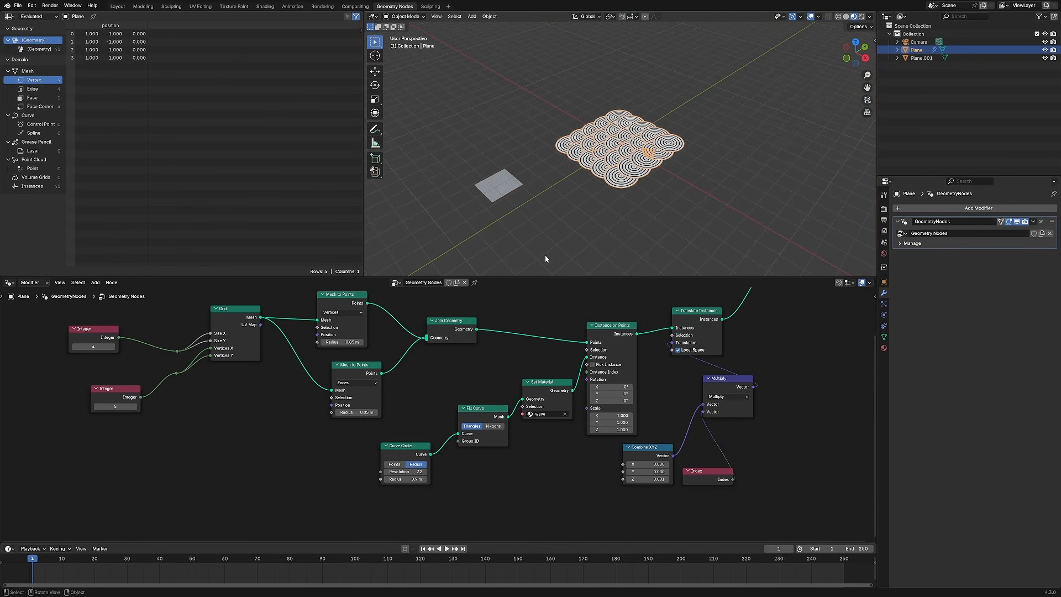
pyautogui.press('KP_0')
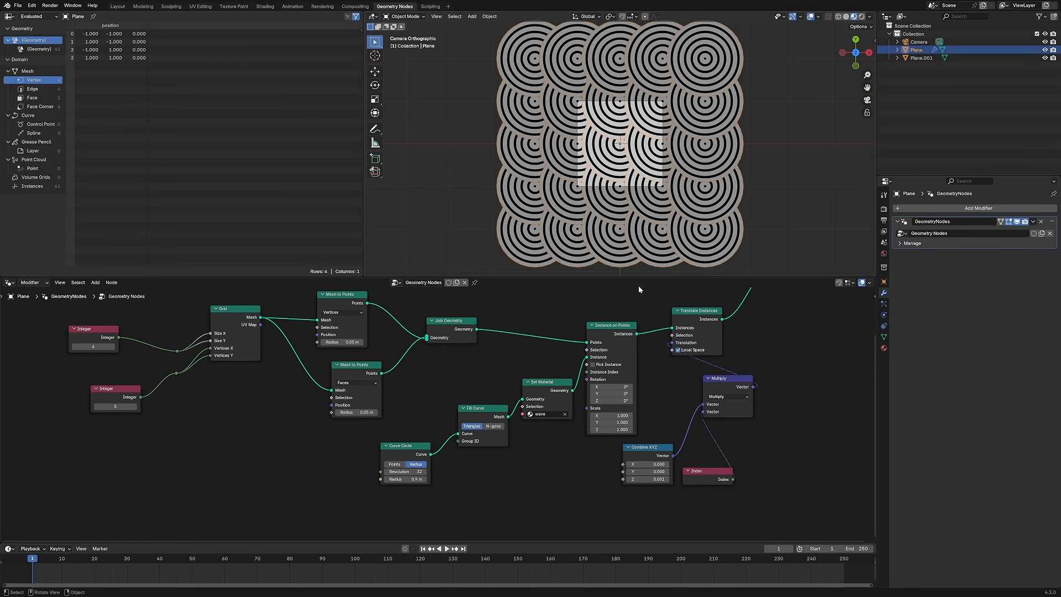
pyautogui.moveTo(423, 479)
pyautogui.mouseDown()
pyautogui.moveTo(381, 479)
pyautogui.moveTo(469, 478)
pyautogui.moveTo(412, 478)
pyautogui.moveTo(443, 478)
pyautogui.mouseUp()
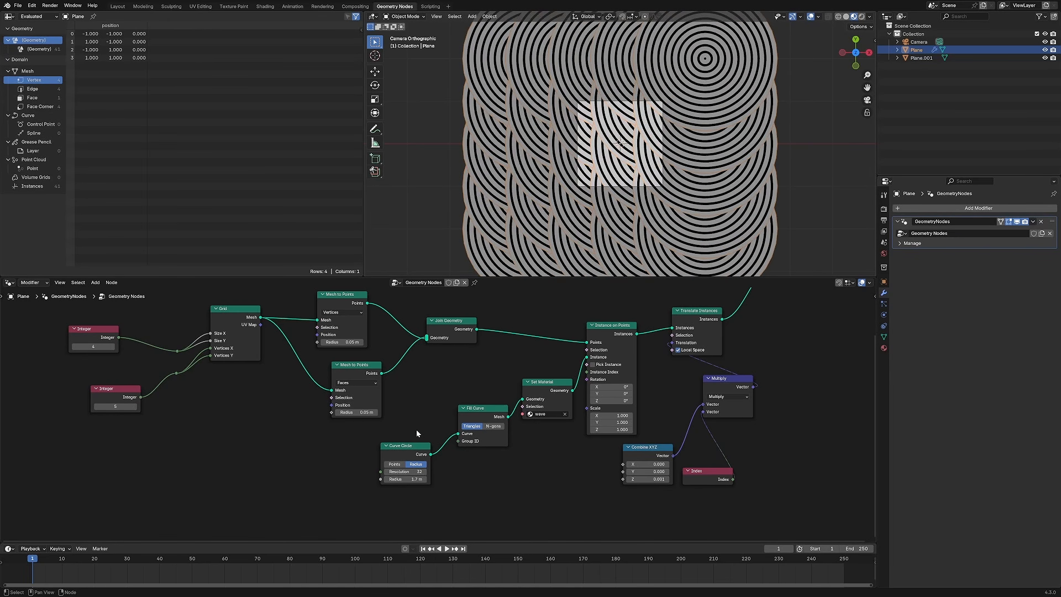